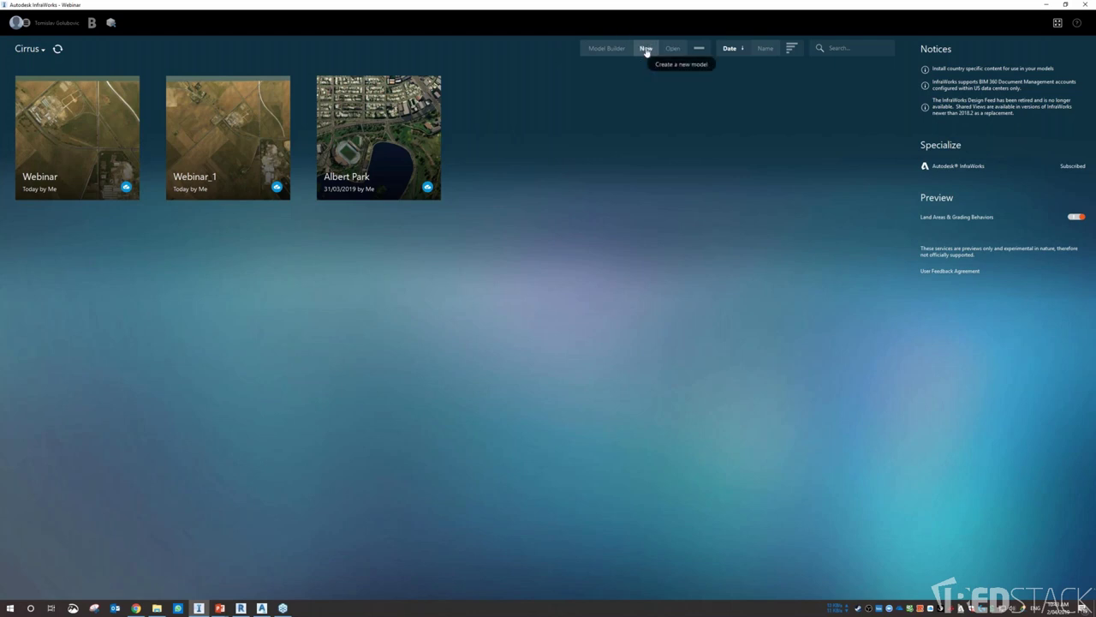
Open Model Builder and bring the map from North America to the Adelaide and Murray Bridge region of South Australia.
click(963, 28)
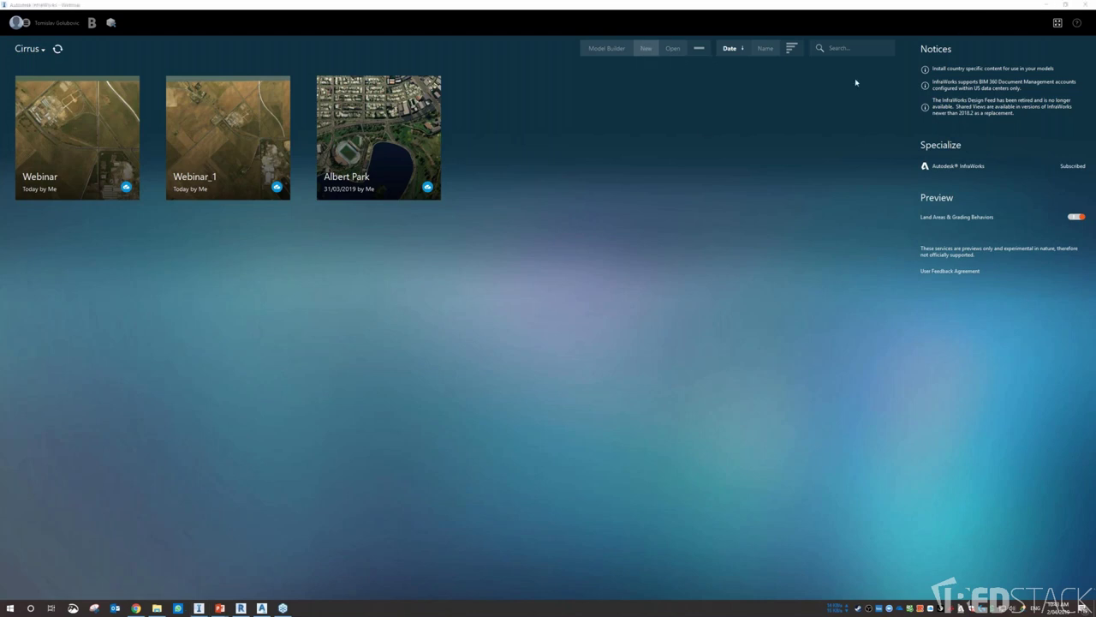
click(595, 53)
drag(519, 131, 606, 150)
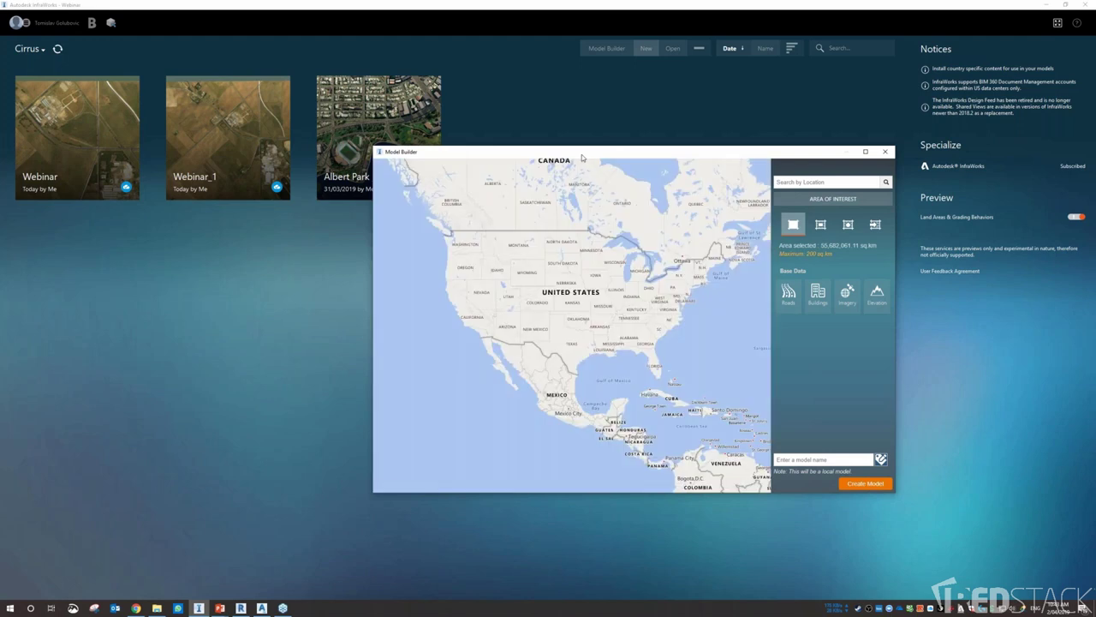
drag(561, 305, 394, 216)
drag(655, 312, 458, 225)
drag(690, 297, 572, 310)
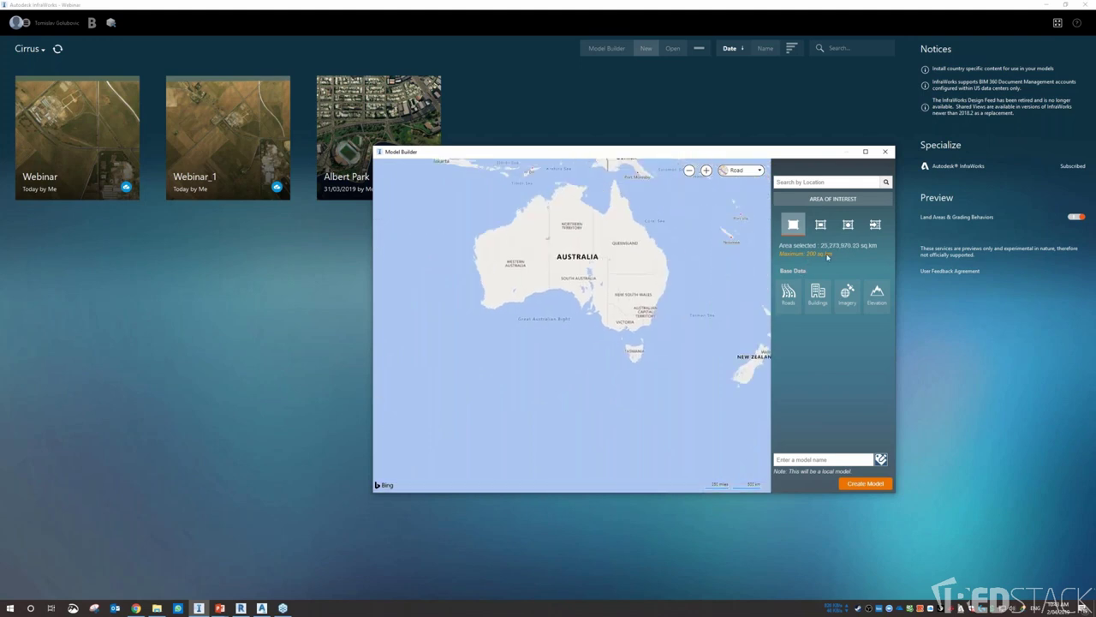
scroll(578, 287, up, 3)
drag(578, 287, 638, 359)
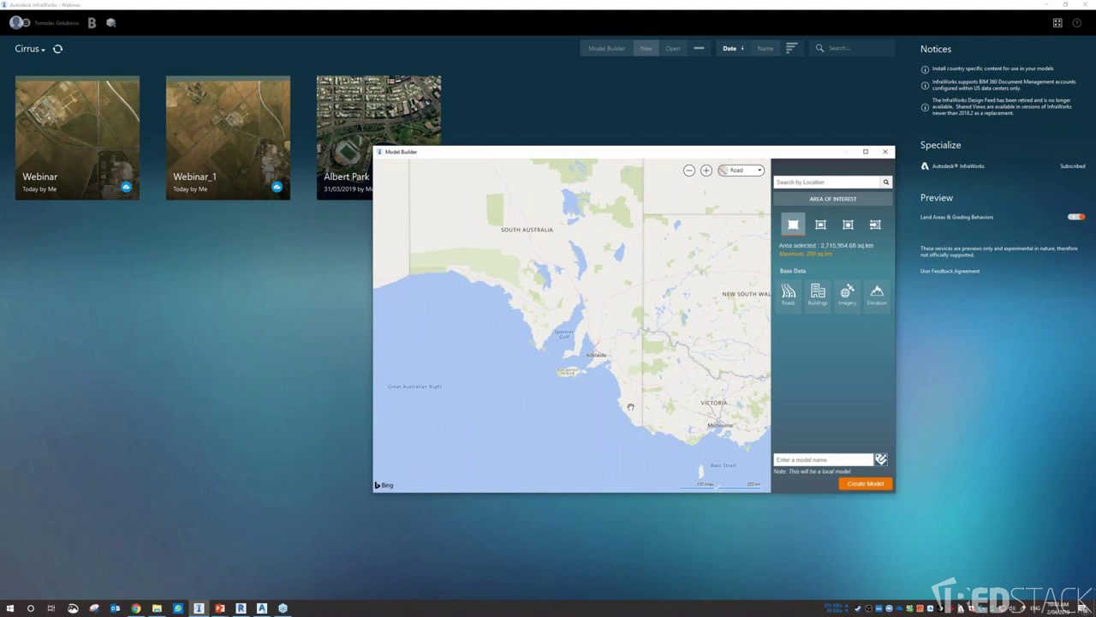
scroll(631, 408, up, 2)
scroll(634, 381, up, 2)
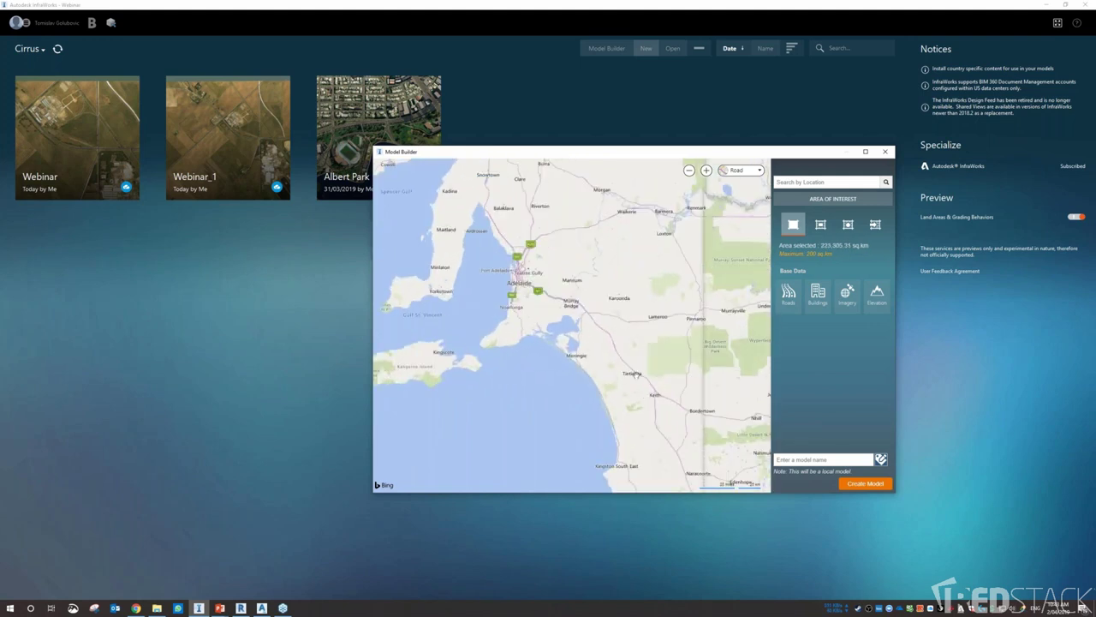
scroll(649, 399, up, 1)
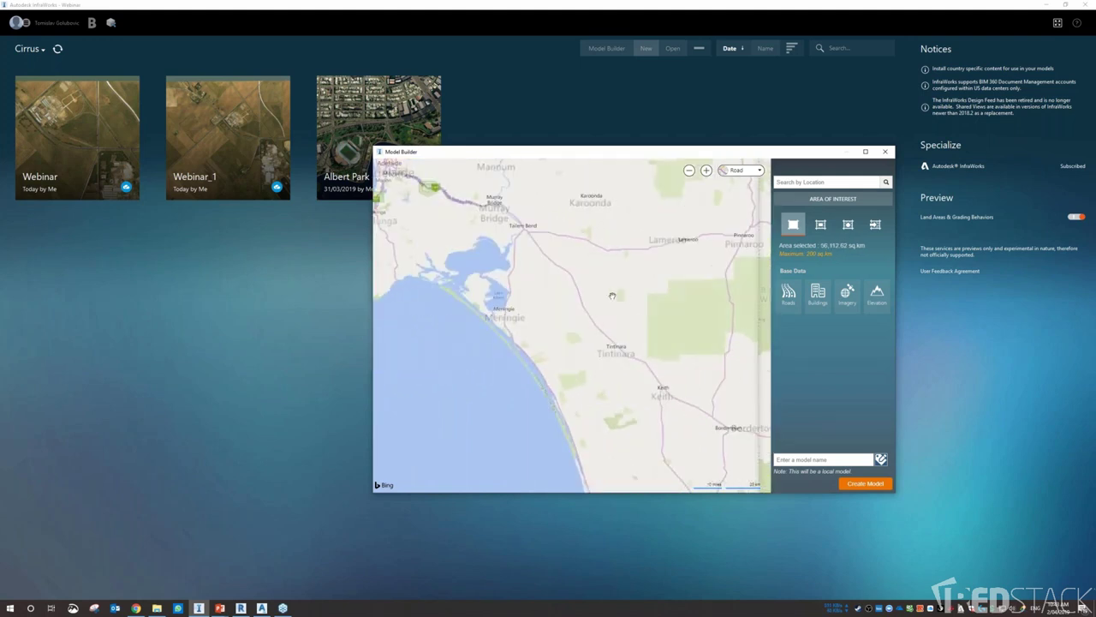
drag(612, 295, 618, 362)
Search for Millicent, South Australia, and centre the map on the area southeast of town near Tantanoola.
text(milli)
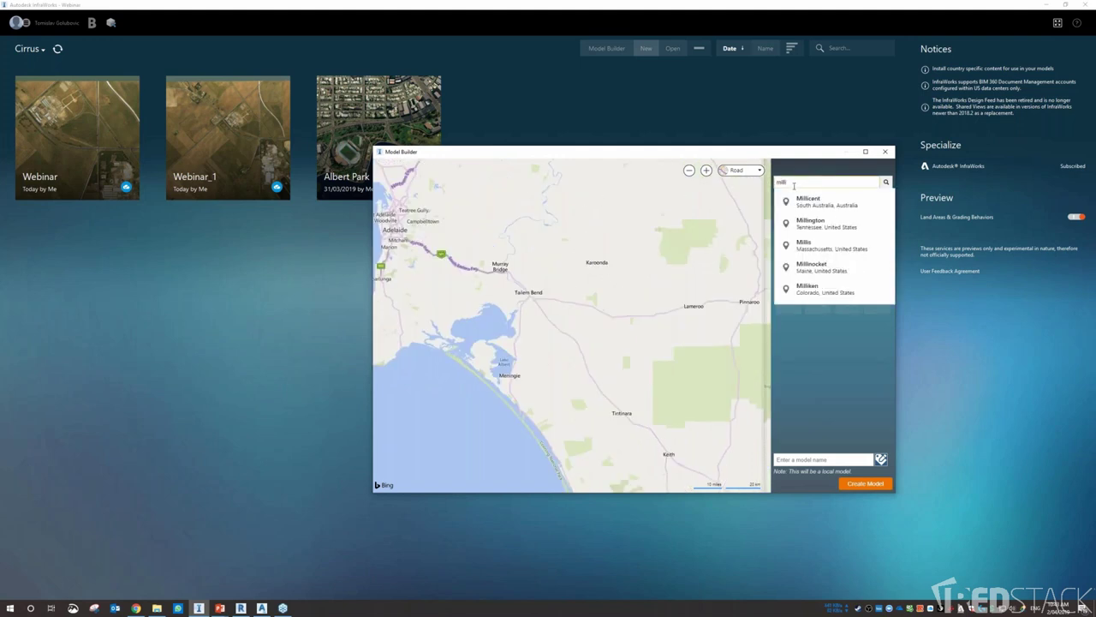
click(808, 202)
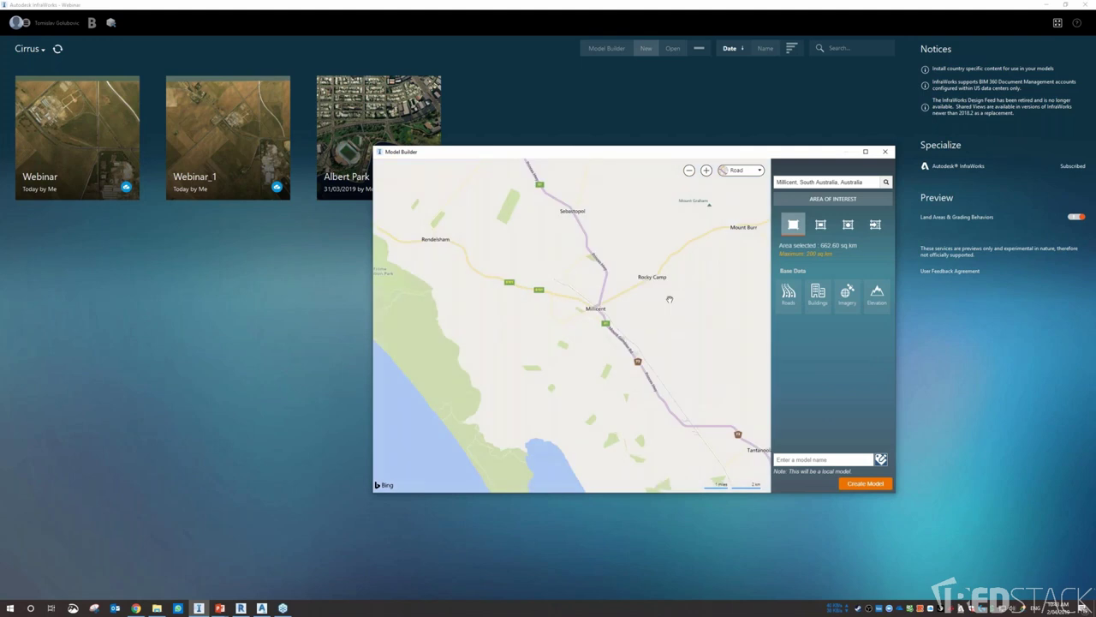
drag(642, 366, 563, 277)
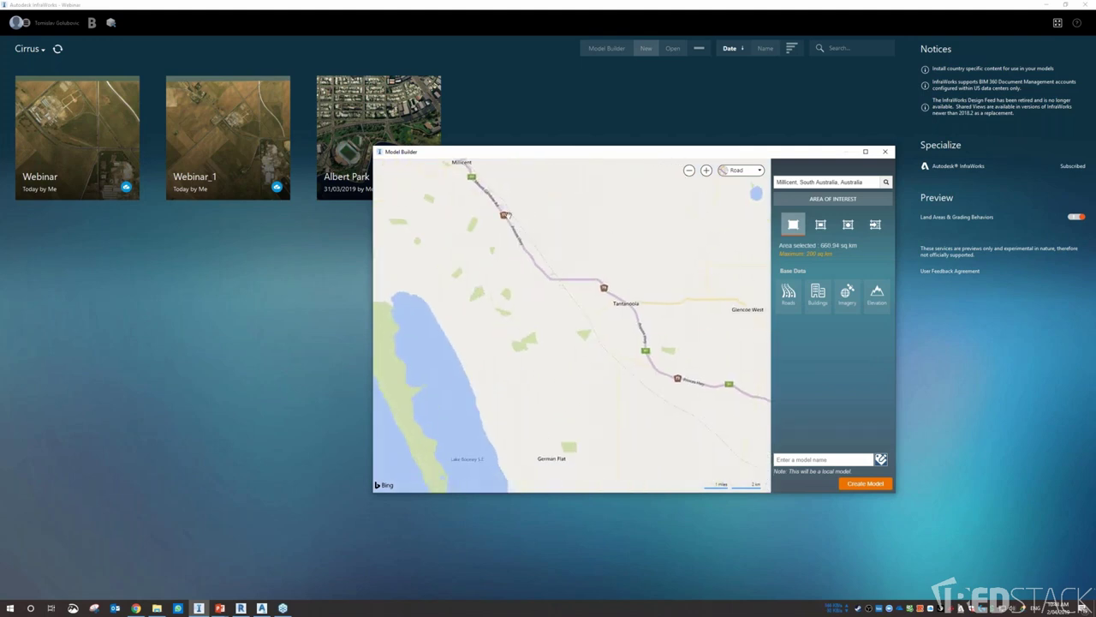
drag(555, 383, 623, 340)
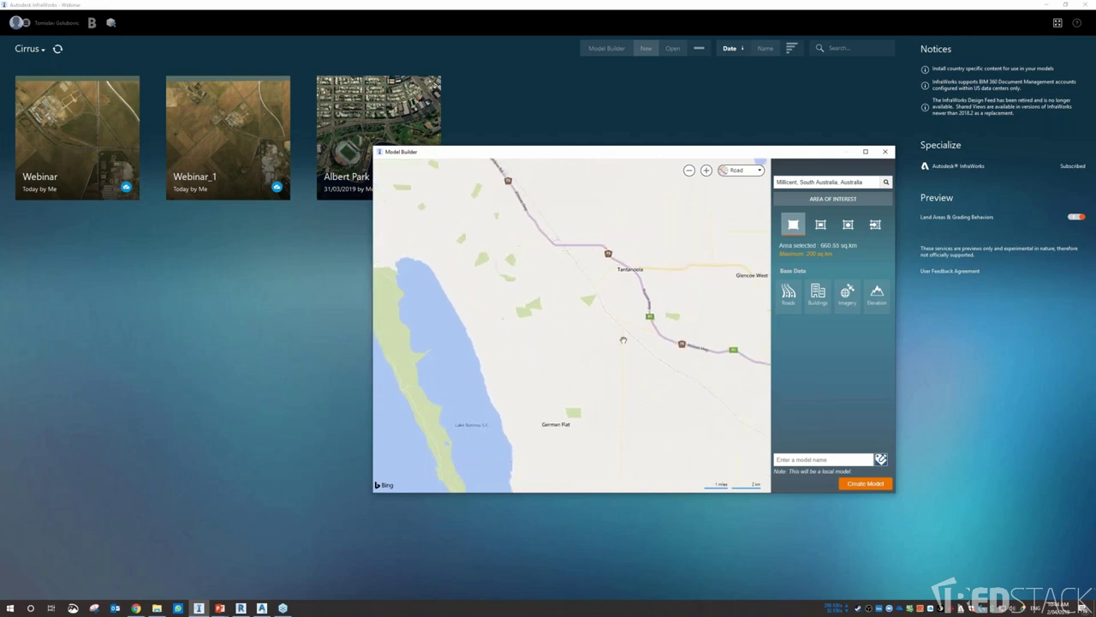
scroll(622, 340, up, 1)
Switch the map to aerial imagery and frame the highway area beside Gower Conservation Park.
click(753, 171)
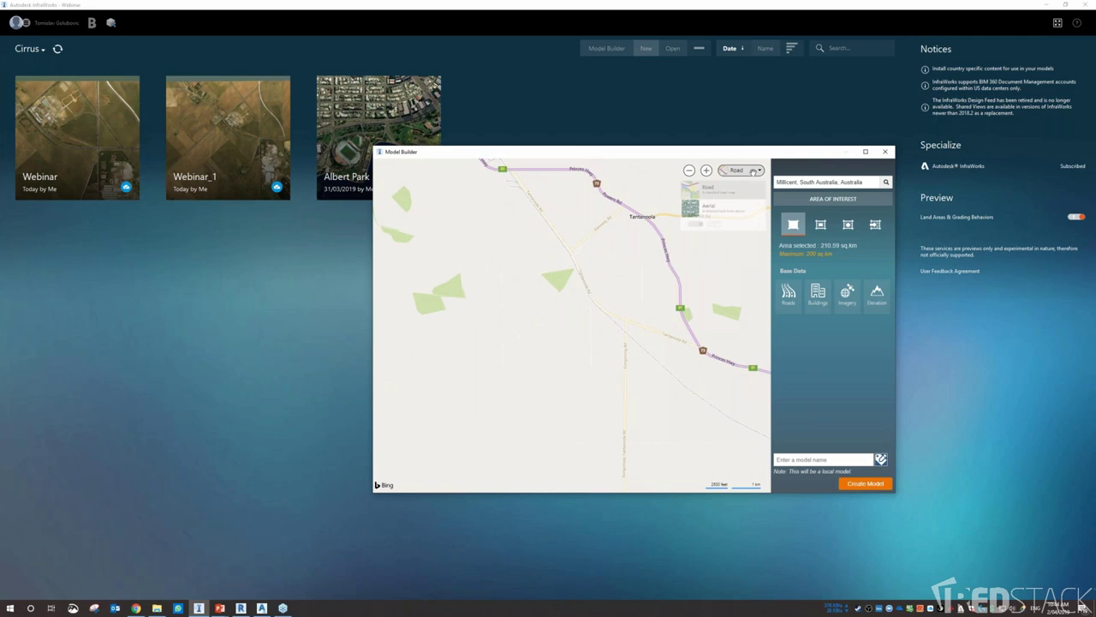
click(693, 218)
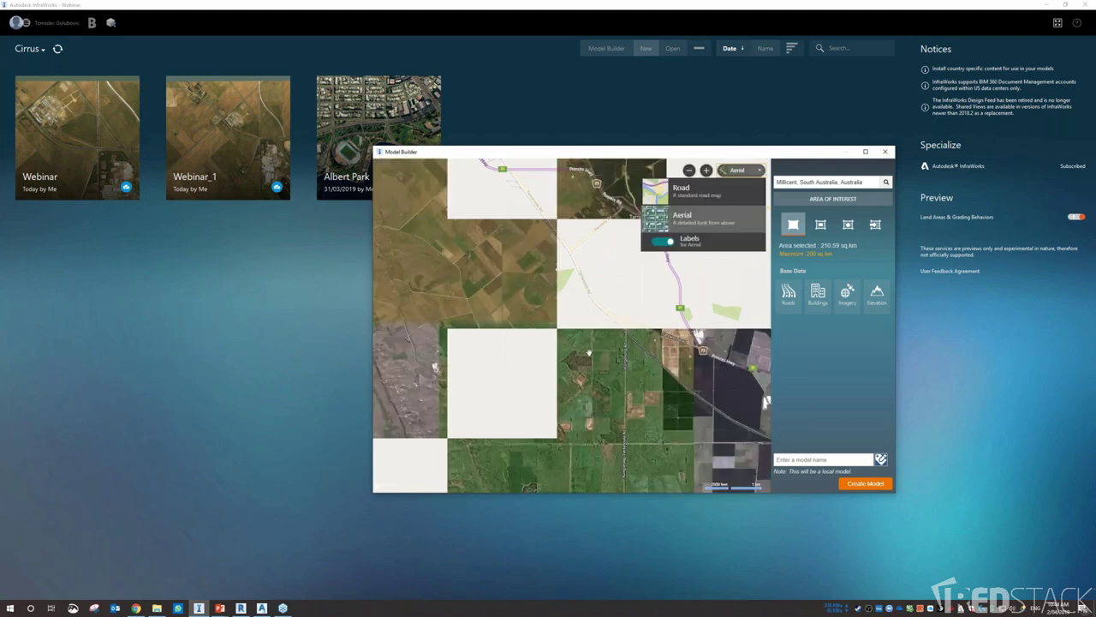
drag(764, 435, 641, 382)
scroll(612, 325, up, 2)
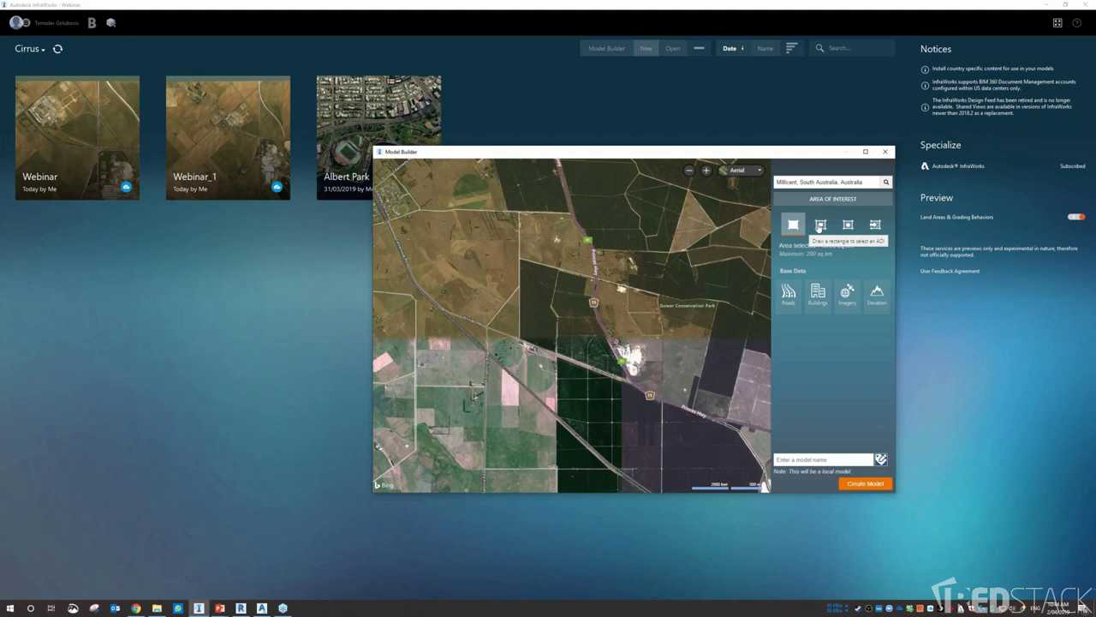
Draw a rectangular area of interest of about 10.6 sq km over the highway, and narrow its eastern side to about 9.4 sq km.
click(820, 228)
click(486, 221)
drag(594, 317, 686, 391)
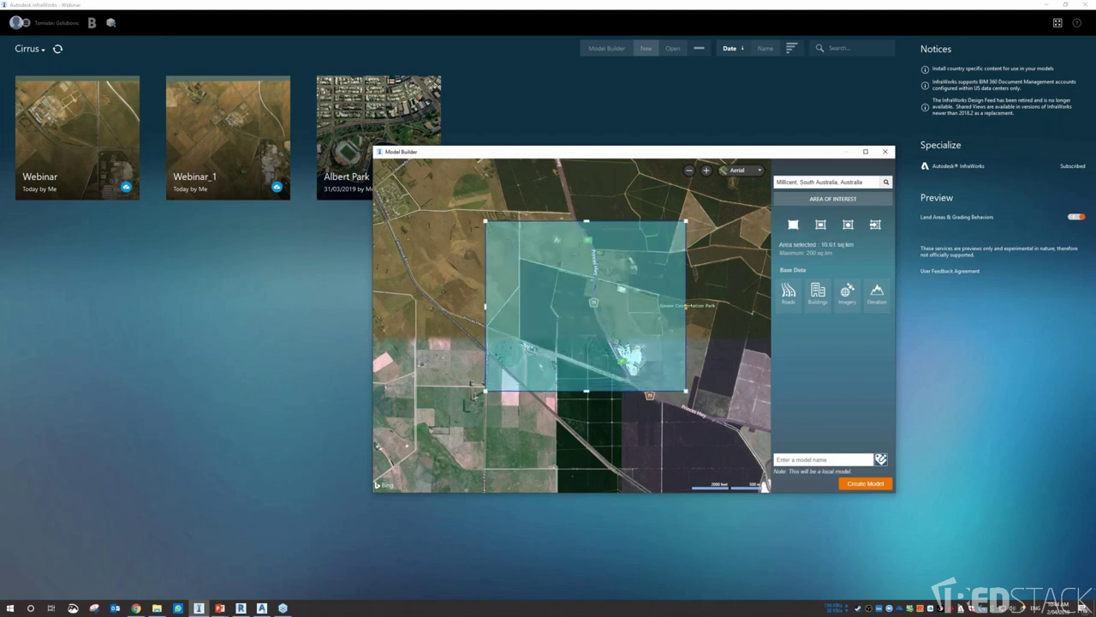
drag(690, 309, 667, 310)
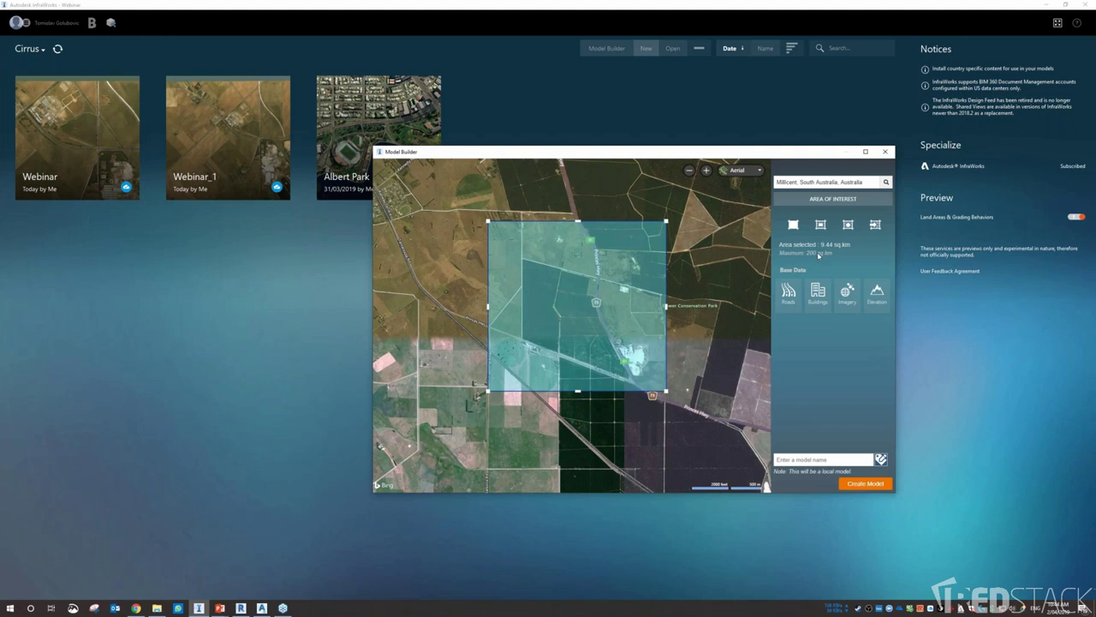
Replace the rectangle with a seven-sided polygon area of interest enclosing the highway and the railway line.
click(848, 225)
click(439, 288)
click(534, 226)
click(494, 450)
click(637, 442)
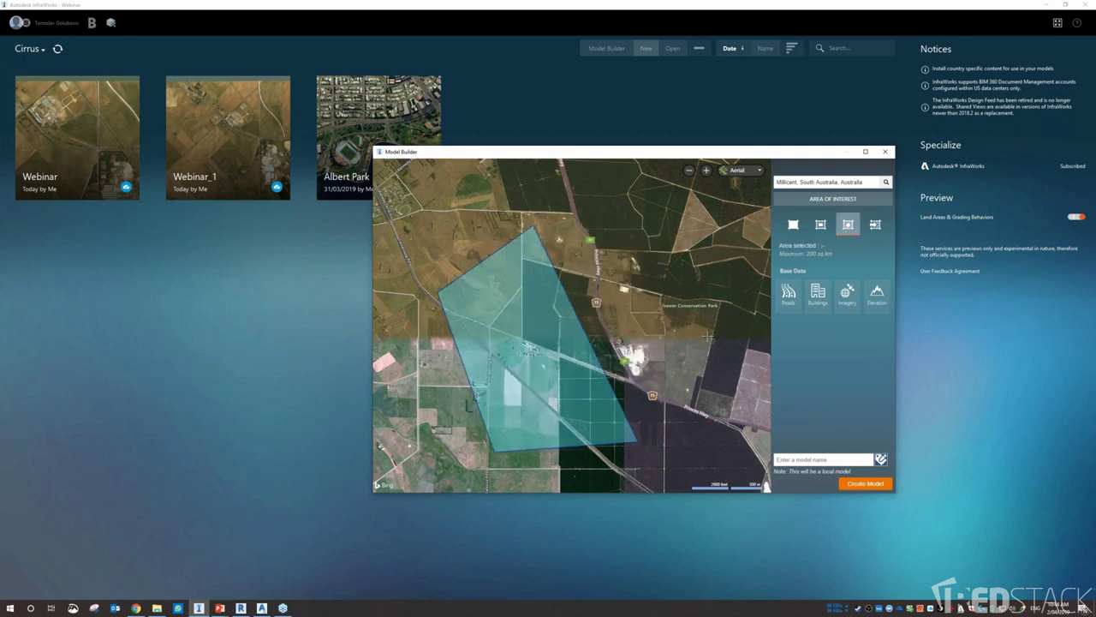
click(709, 328)
click(671, 227)
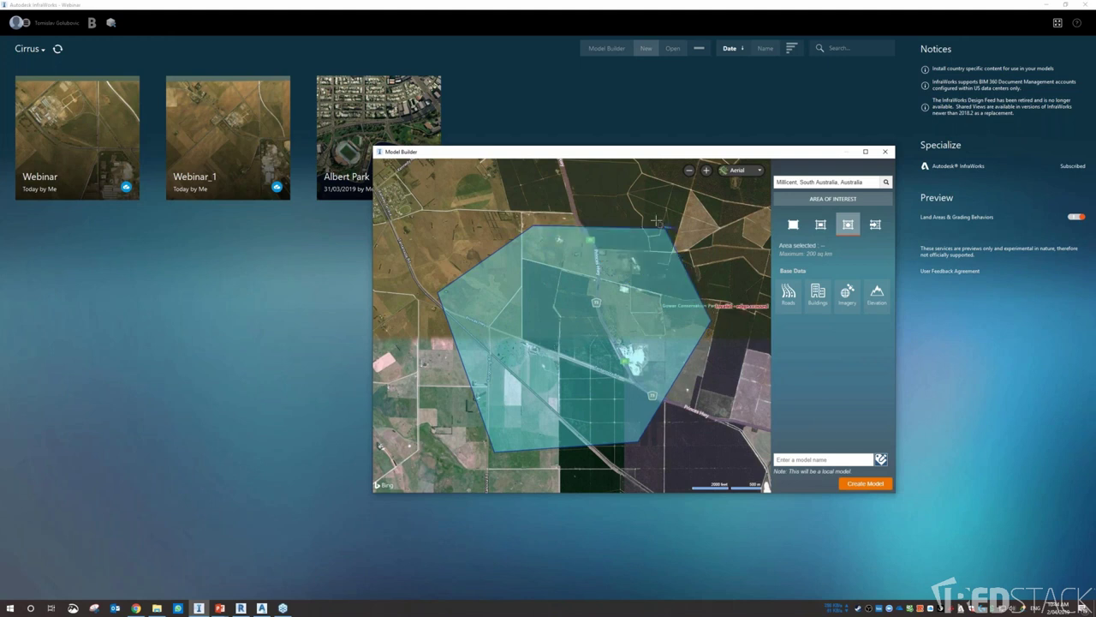
double_click(657, 223)
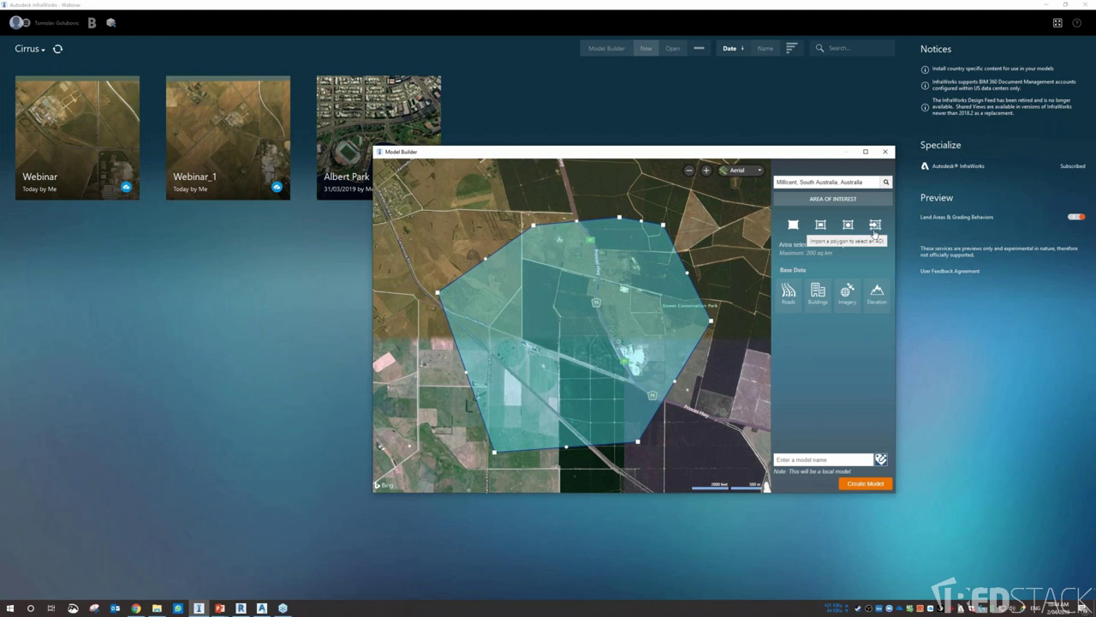
Use the visible map extent as the area of interest and widen it to about 165 sq km around Tantanoola.
click(793, 224)
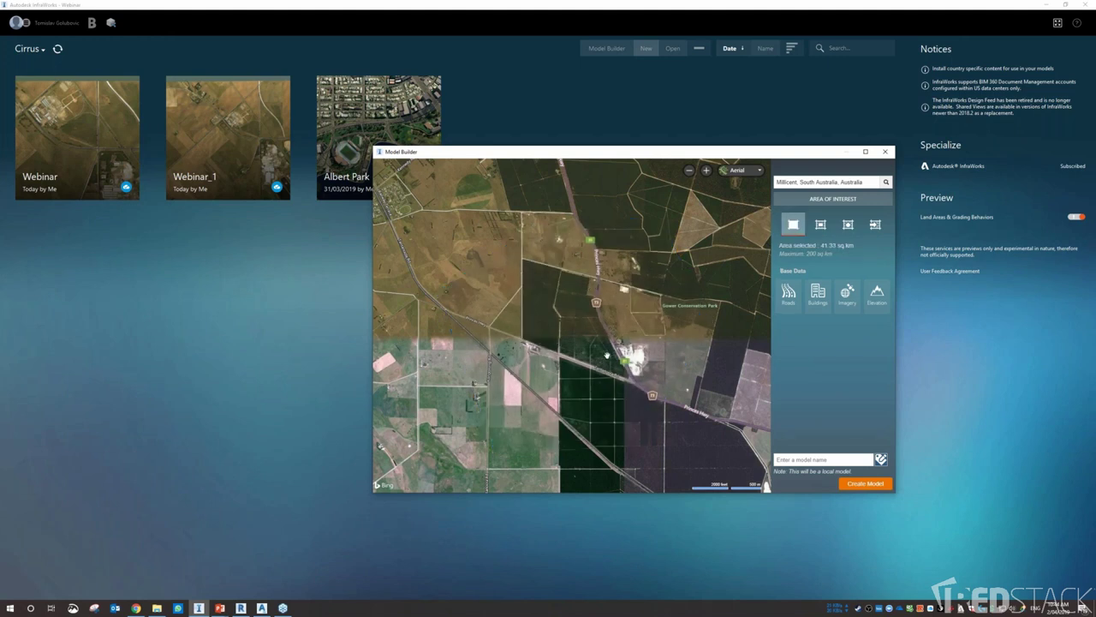
mouse_move(790, 297)
scroll(646, 379, down, 5)
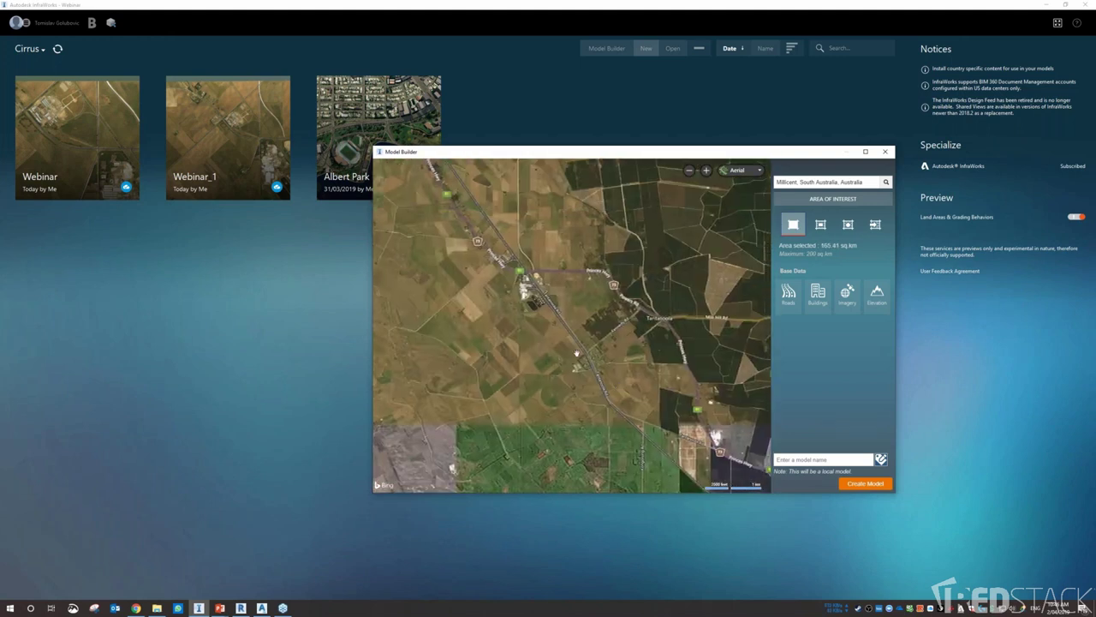
drag(576, 352, 520, 287)
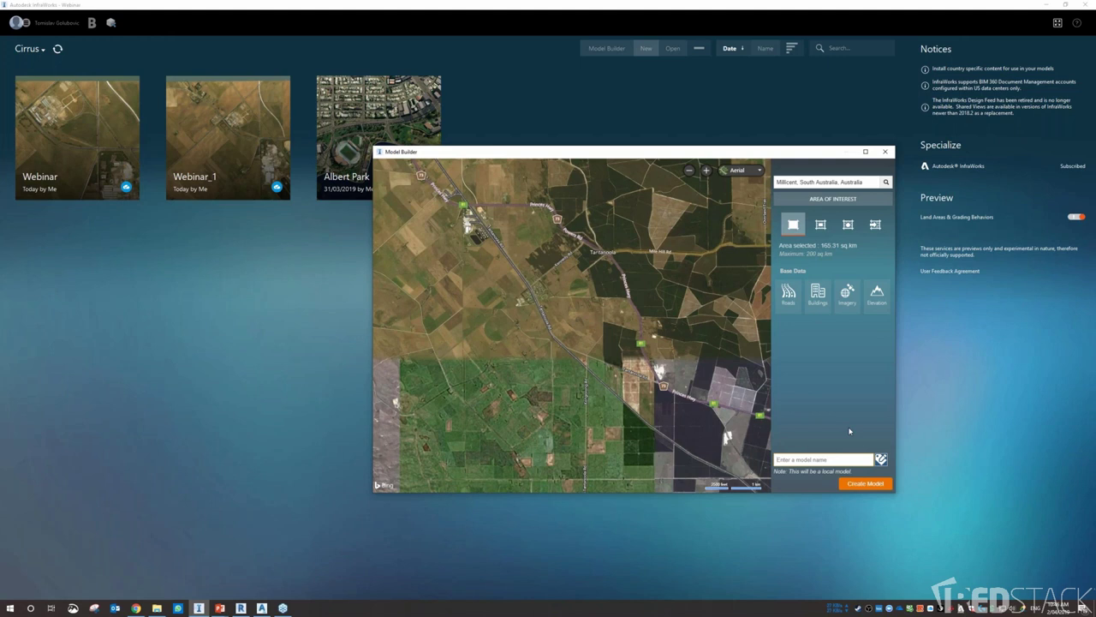
Close Model Builder without creating a model and open the existing Webinar model.
click(889, 157)
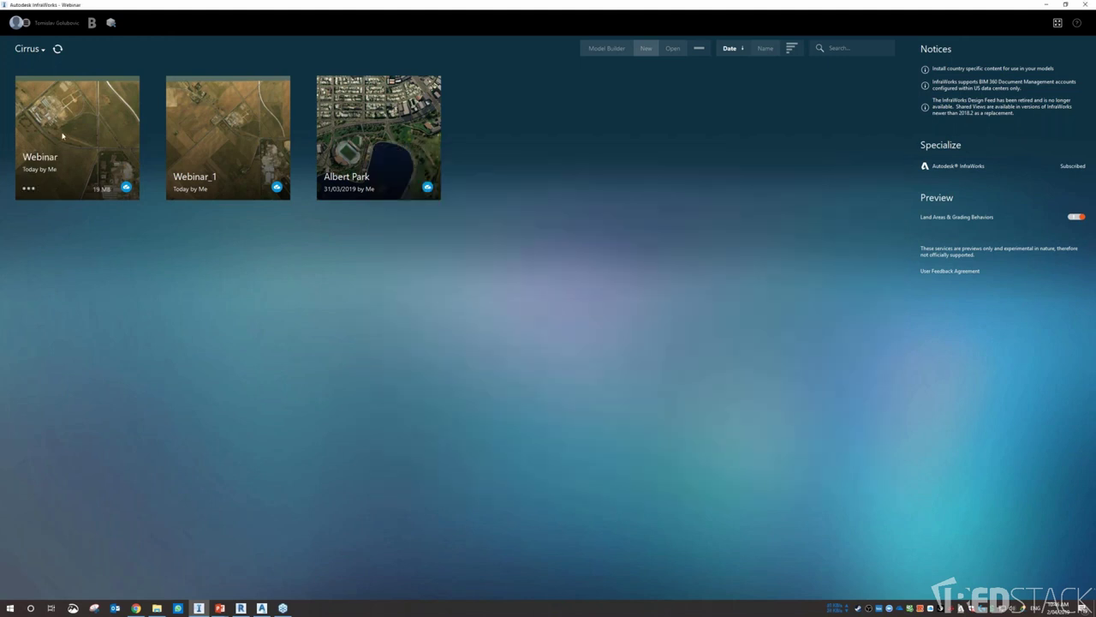
click(61, 135)
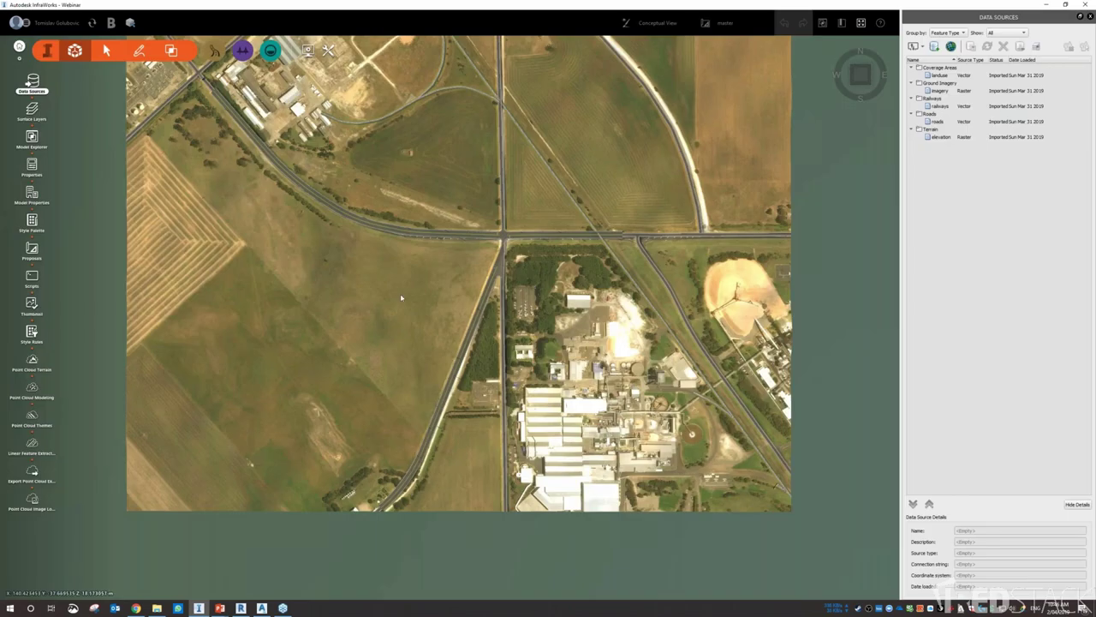
Examine the model's terrain, roads, railways and industrial sites from oblique angles and from directly above.
middle_drag(460, 329, 526, 370)
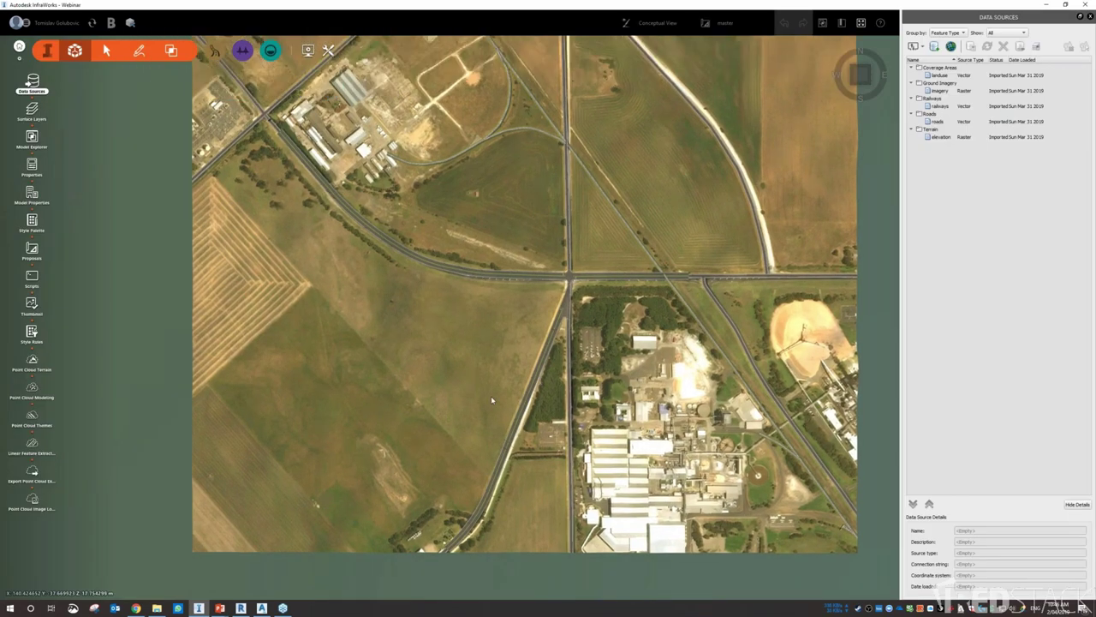
drag(454, 400, 496, 251)
middle_drag(659, 353, 599, 356)
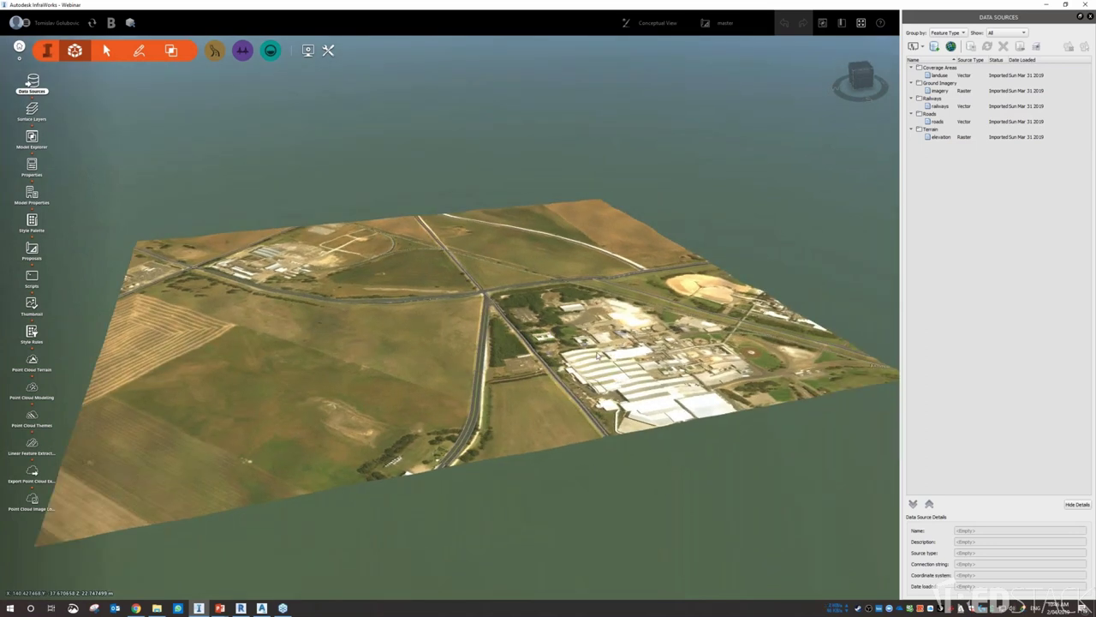
middle_drag(485, 289, 548, 306)
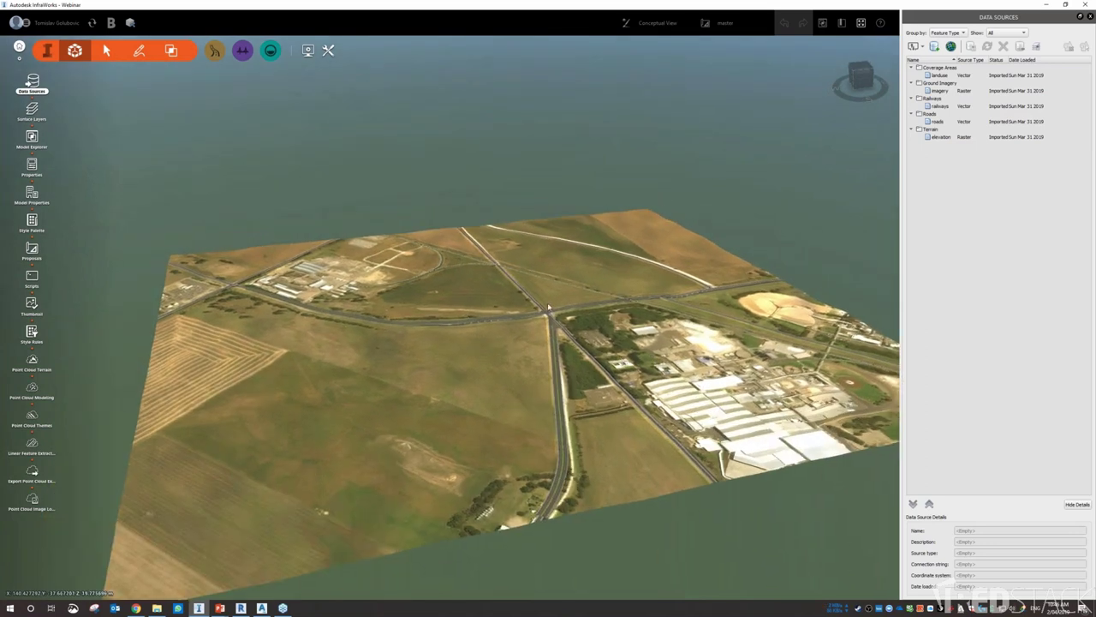
scroll(548, 306, up, 3)
middle_drag(445, 266, 536, 321)
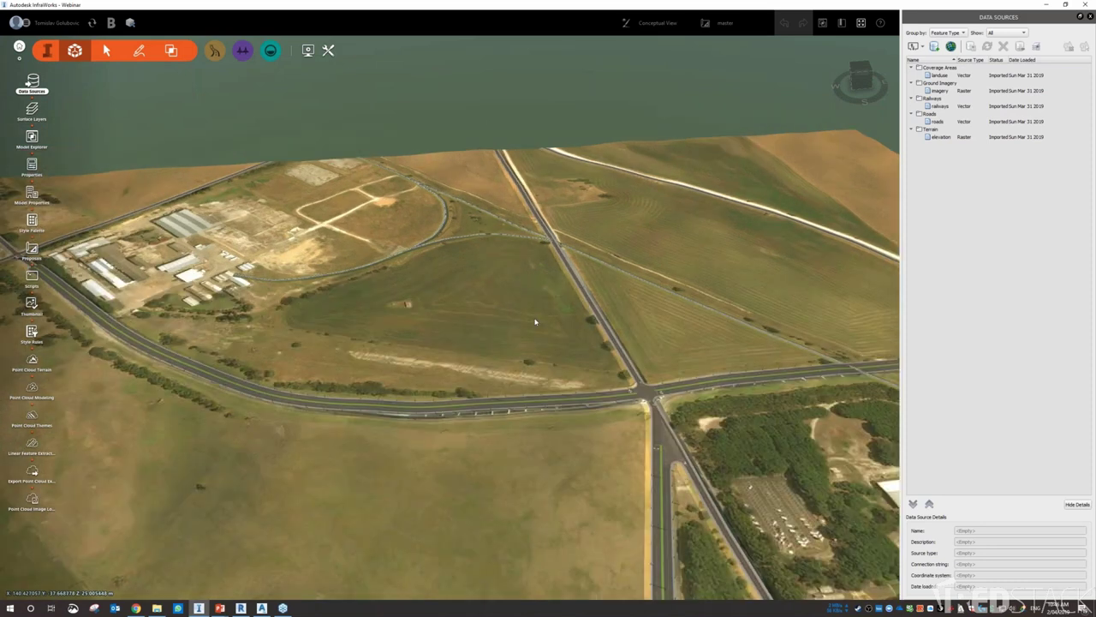
middle_drag(411, 306, 577, 386)
drag(577, 386, 455, 327)
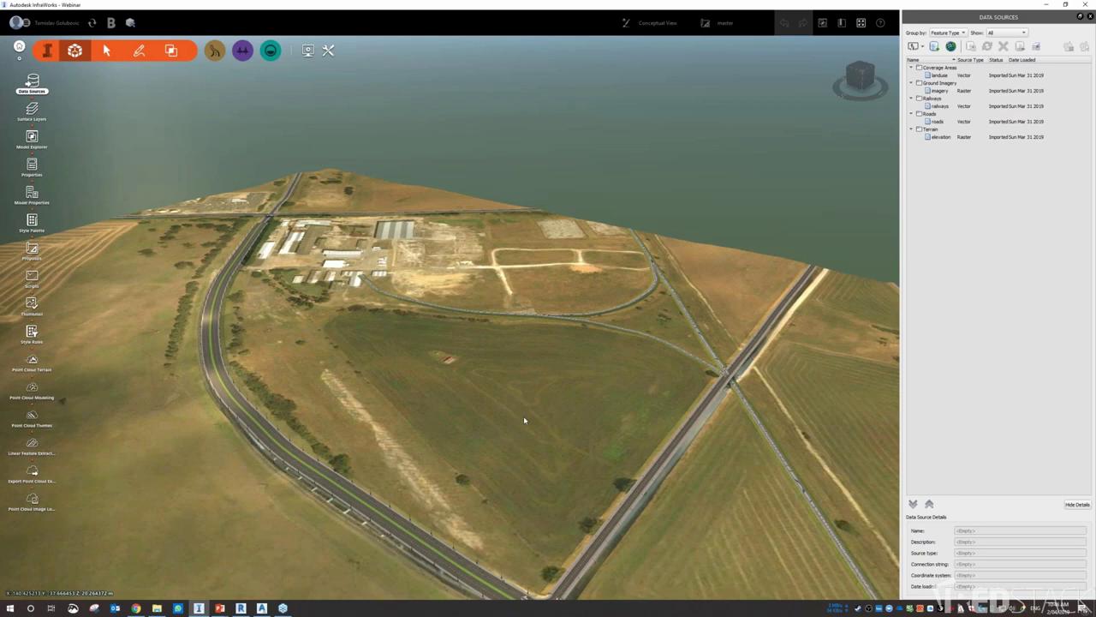
scroll(454, 297, down, 2)
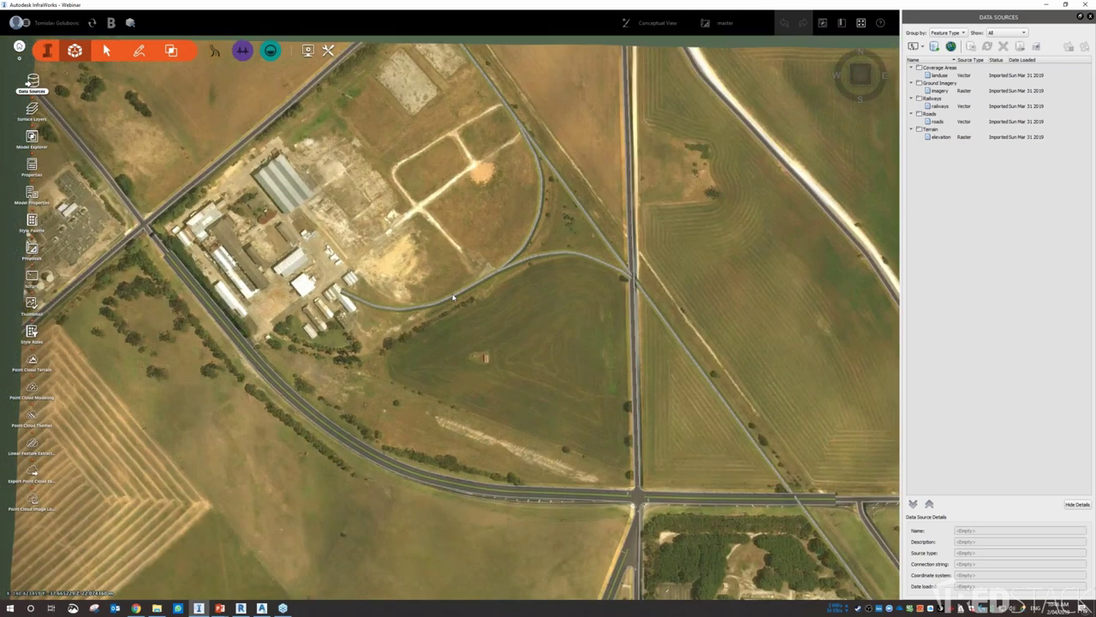
scroll(453, 297, down, 3)
drag(507, 324, 511, 323)
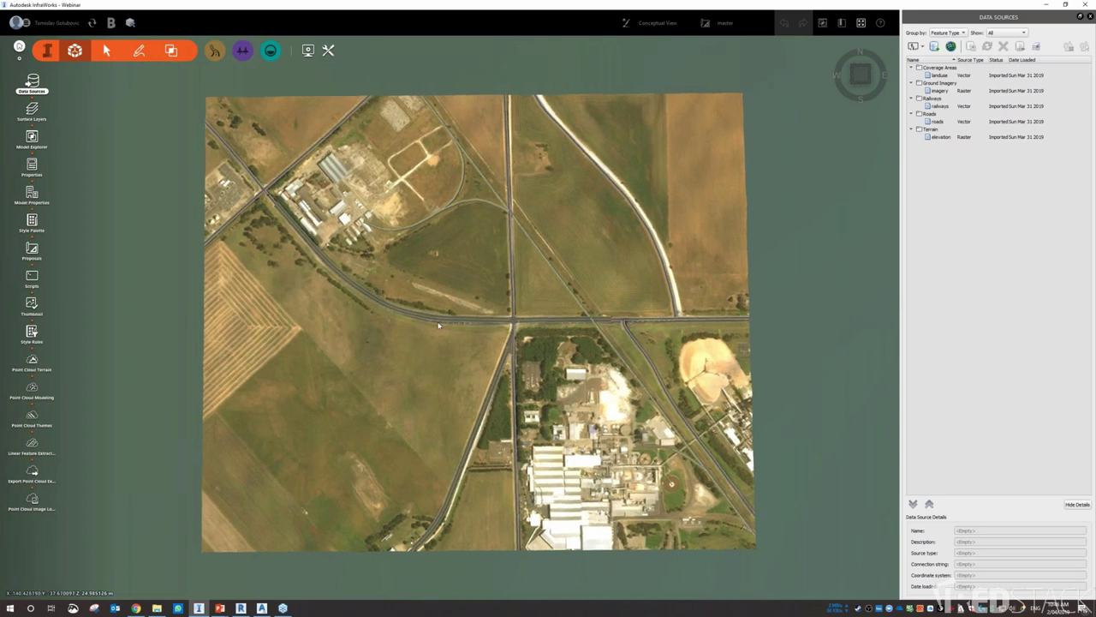
Review the available data source import formats and the file types accepted for a 3D Model import, without importing anything.
click(46, 51)
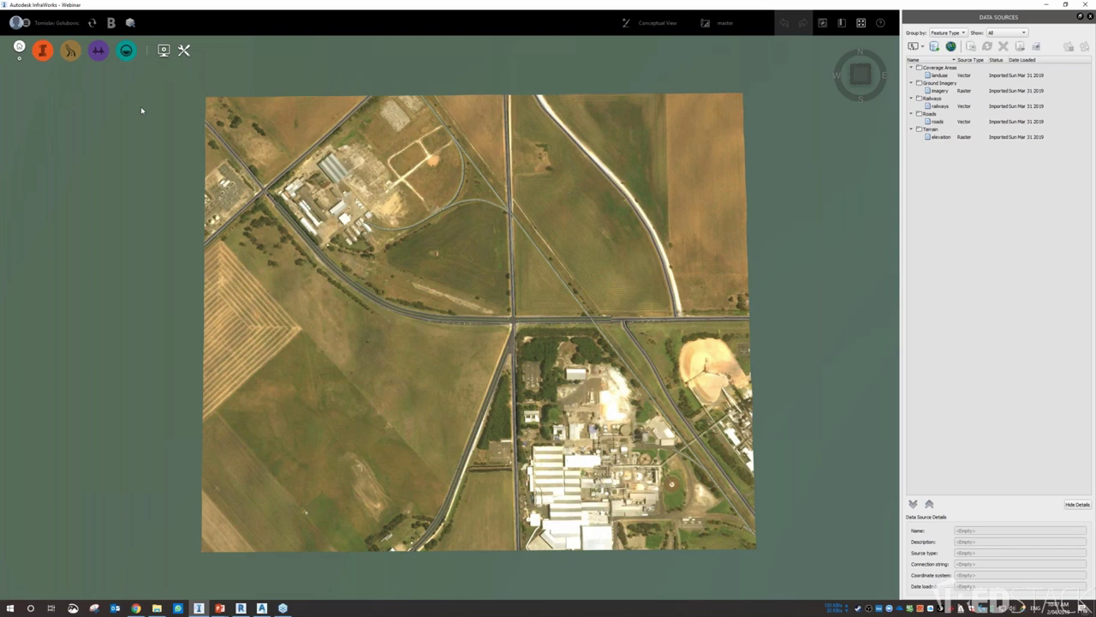
click(43, 52)
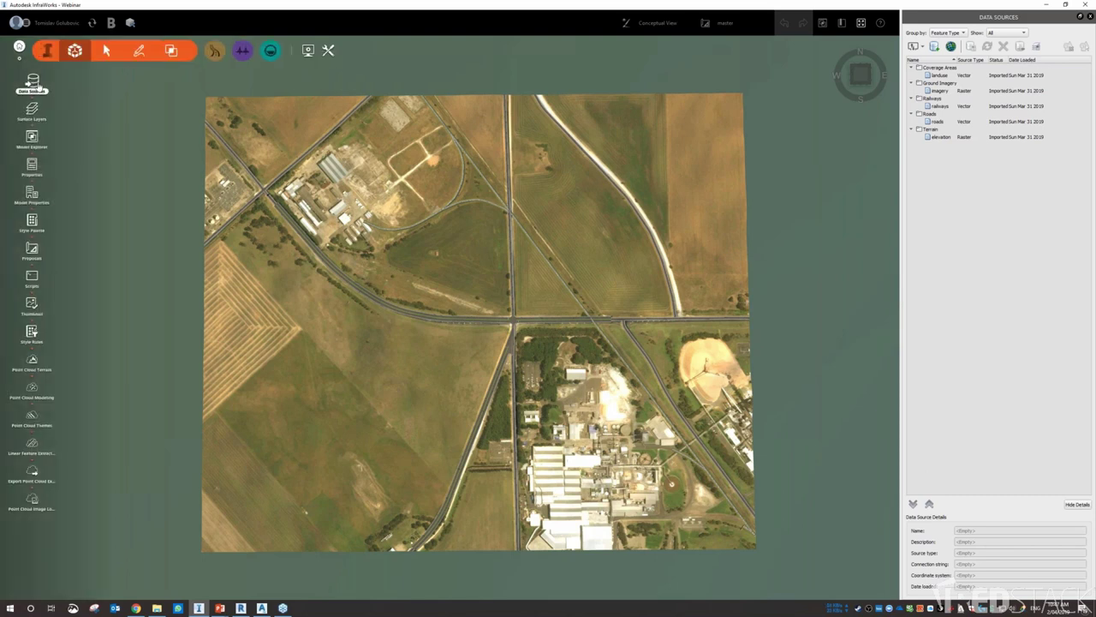
click(923, 48)
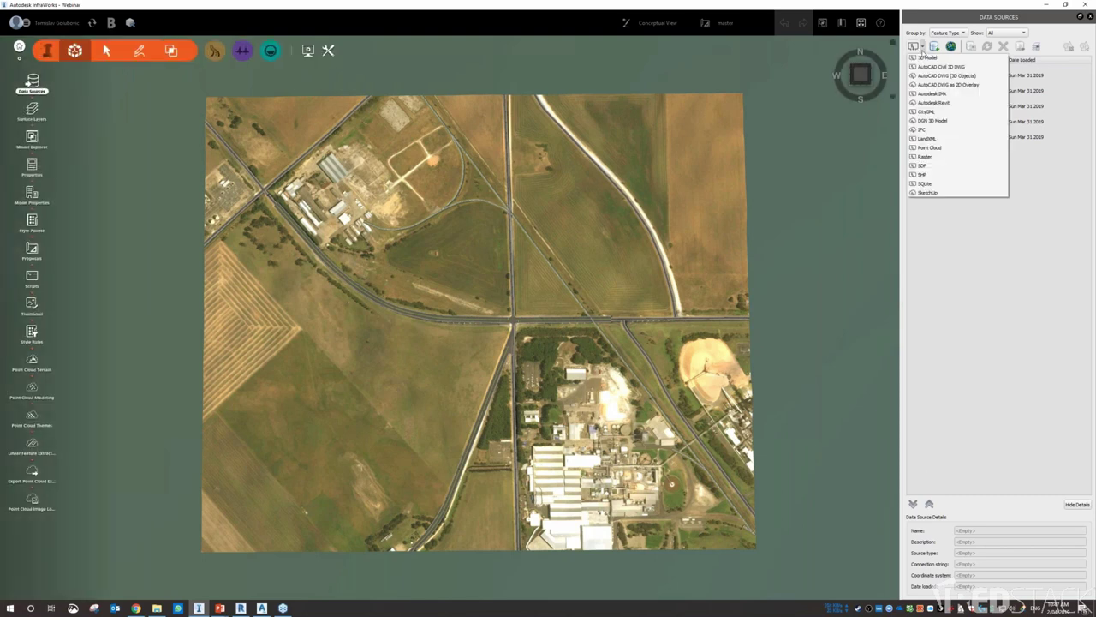
click(933, 58)
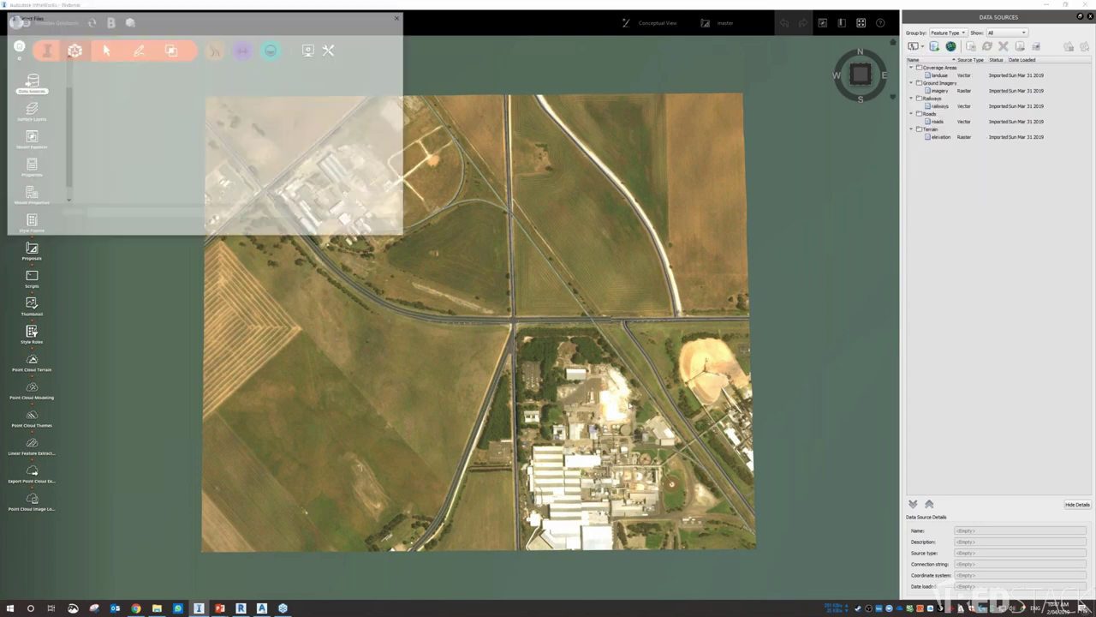
click(366, 215)
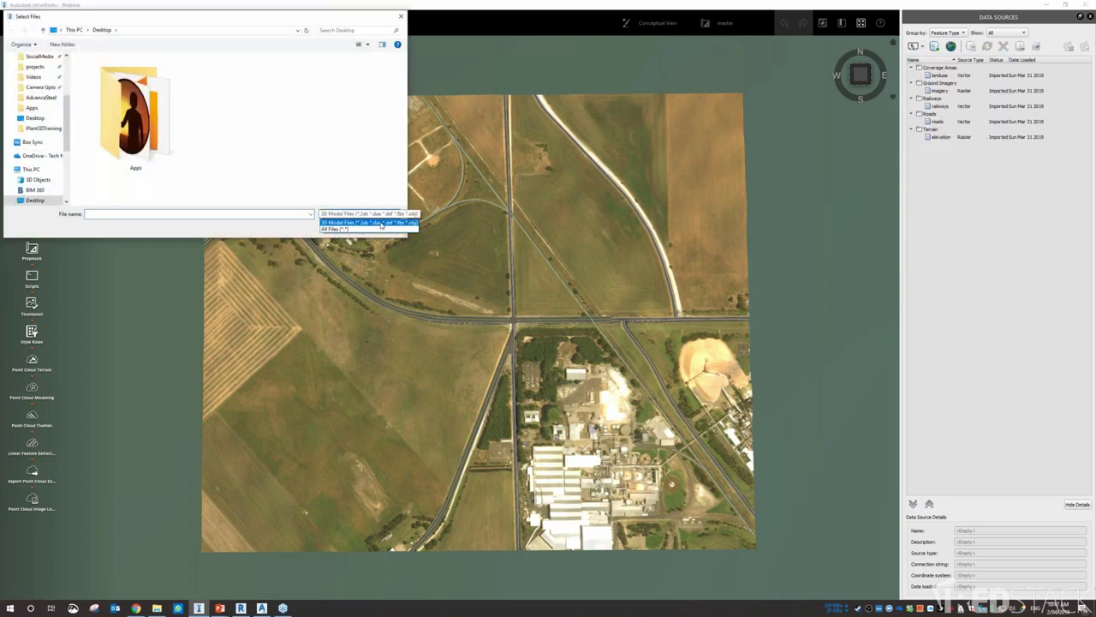
click(274, 230)
click(381, 227)
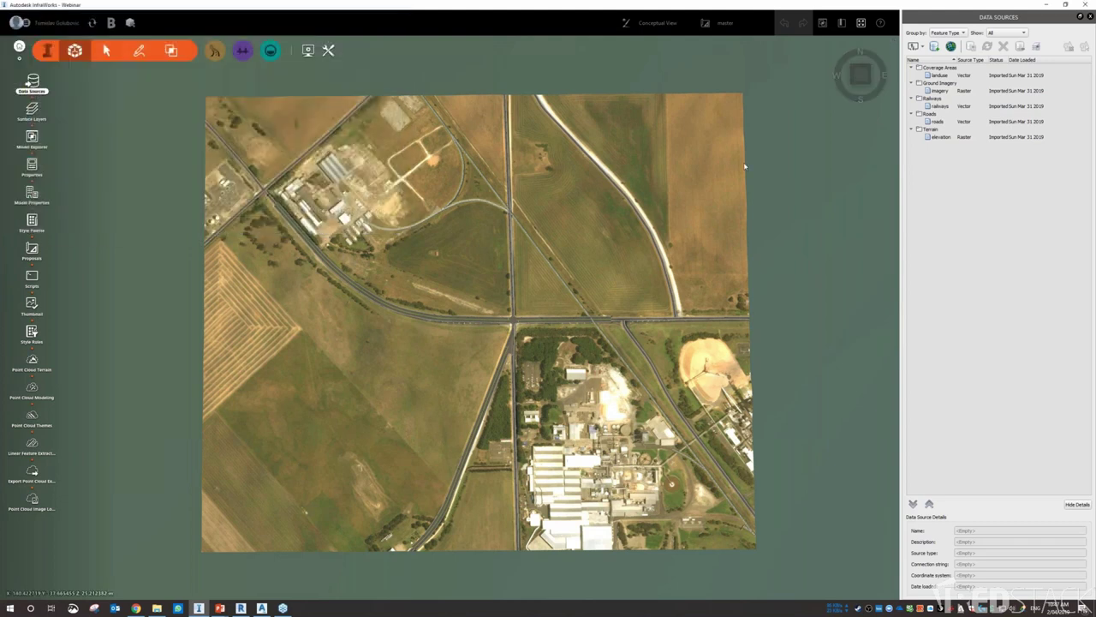
click(922, 47)
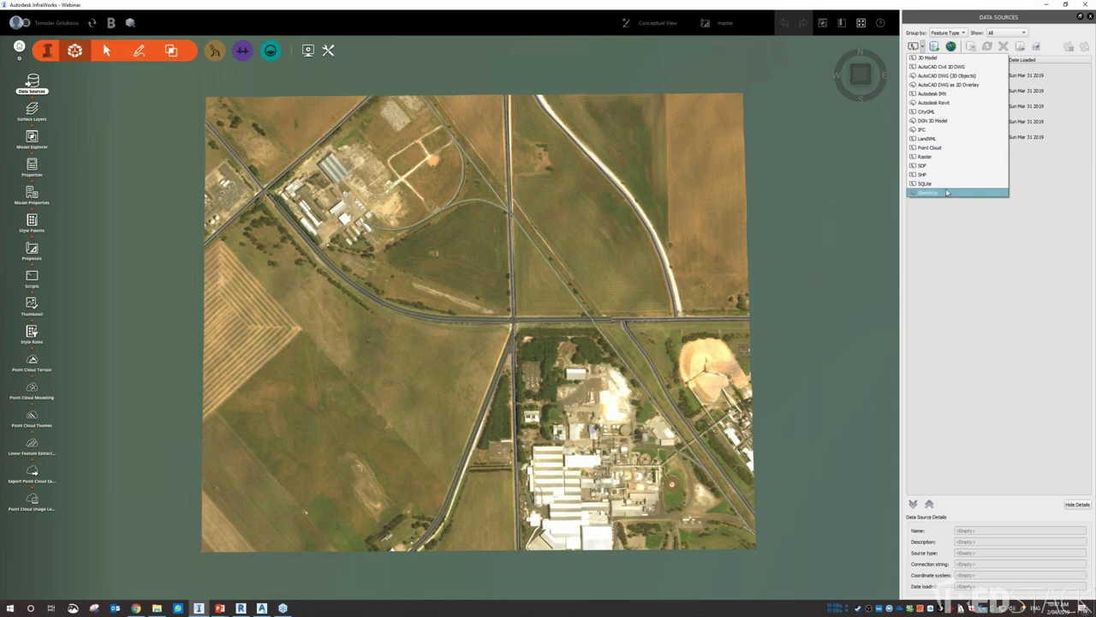
click(835, 270)
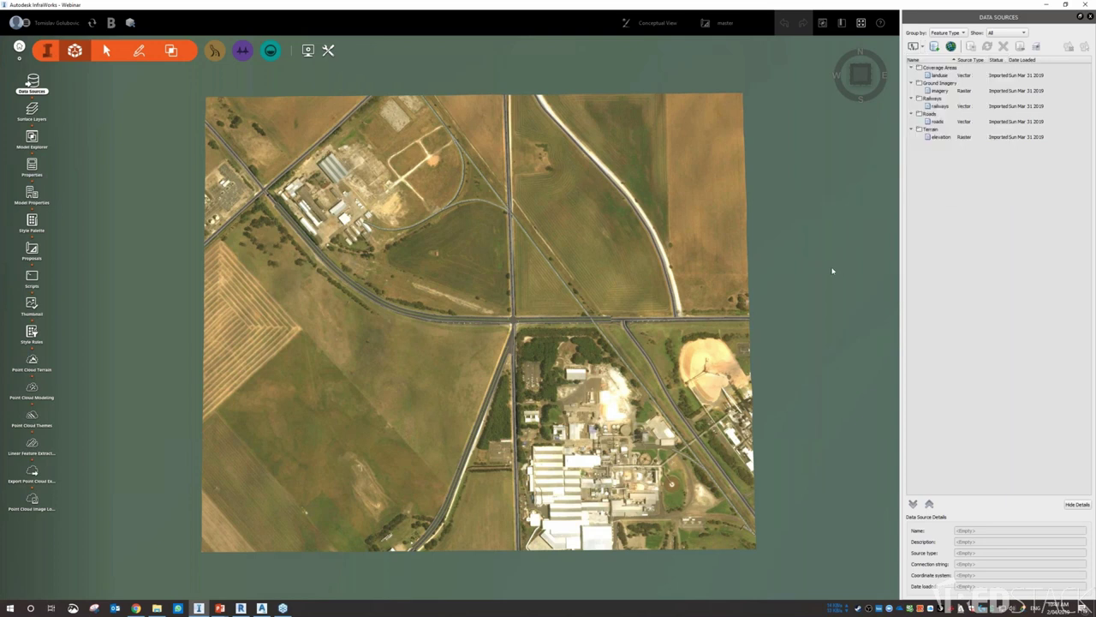
Review the surface layers for roads, railways, ground imagery and terrain, and leave their order as it is.
middle_drag(440, 300, 470, 295)
click(31, 109)
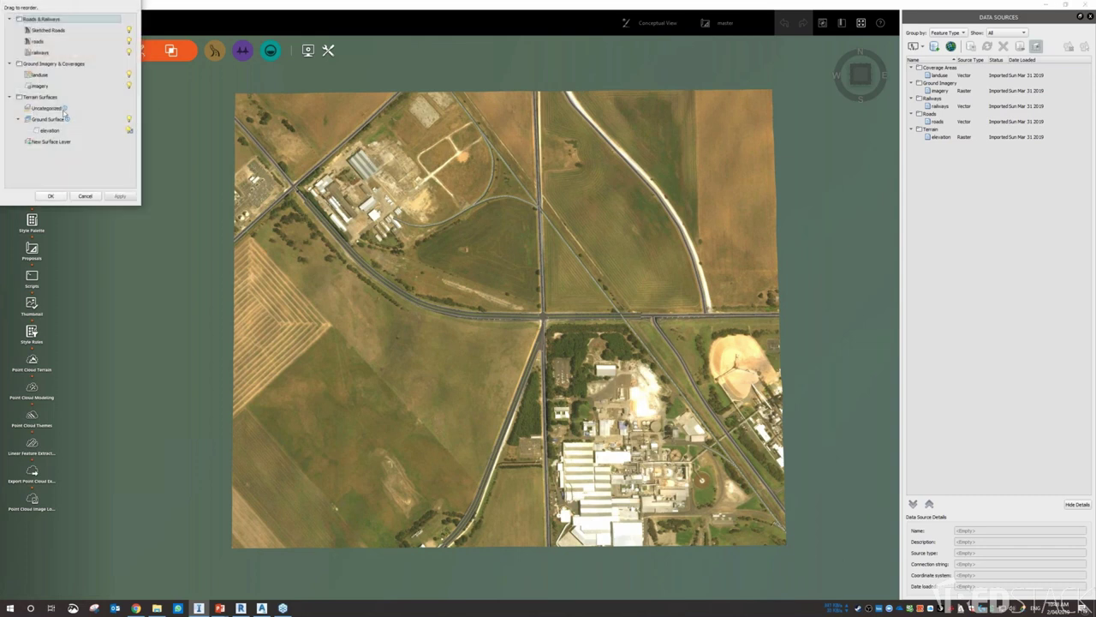
click(84, 196)
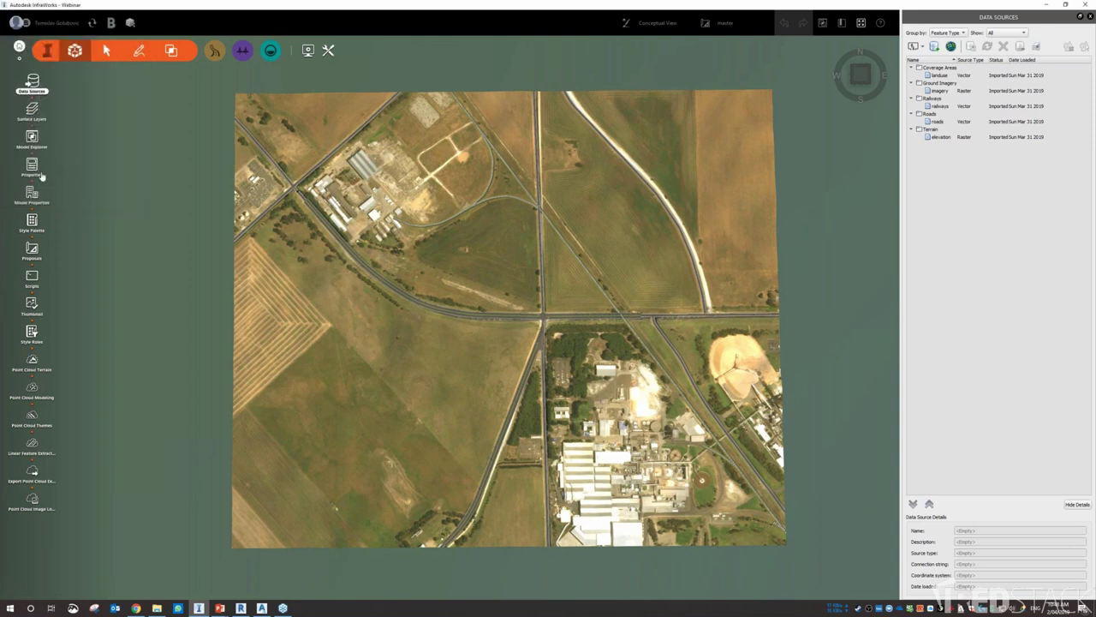
Inspect the road properties of Princes Highway, closing the Properties palette and clearing the selection at the end.
click(36, 171)
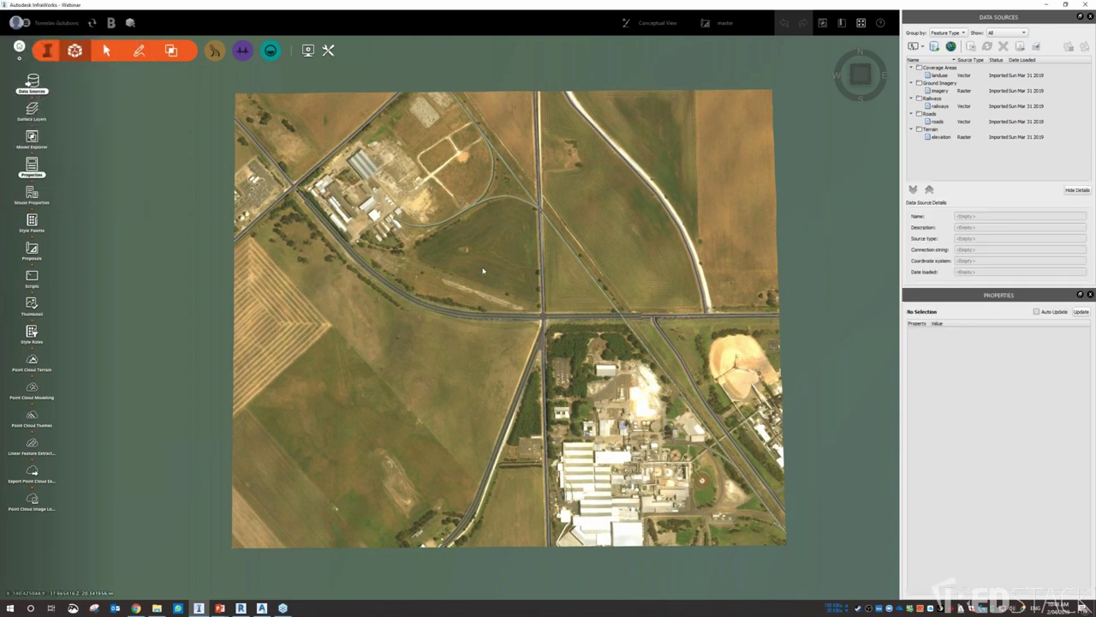
click(599, 319)
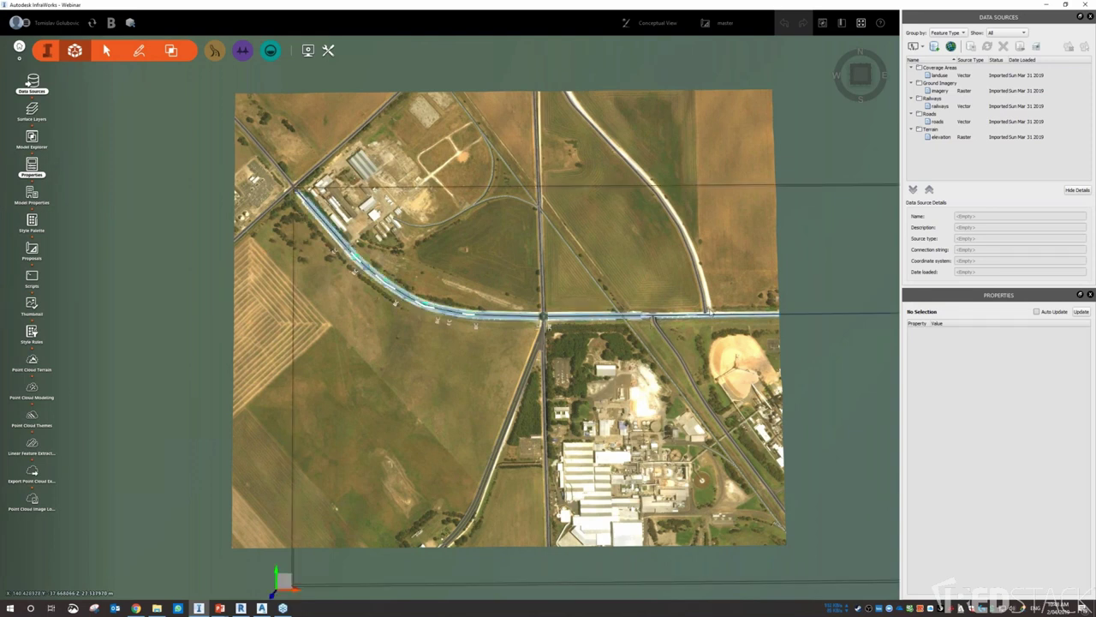
click(1090, 295)
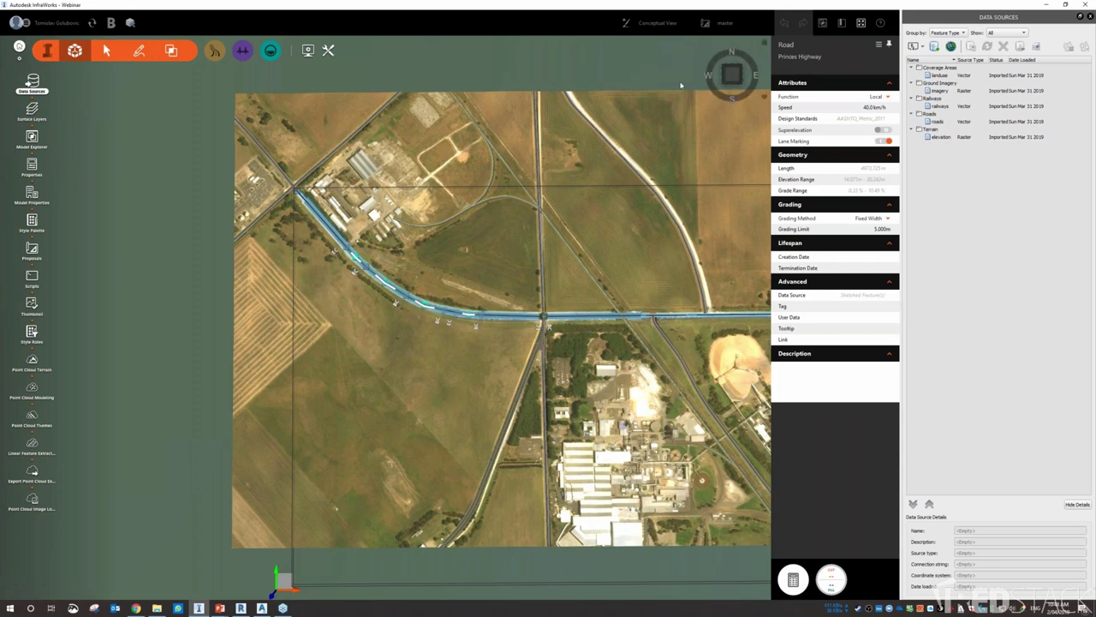
click(678, 85)
Open the model properties and browse the Australian coordinate systems available for the UCS.
click(36, 200)
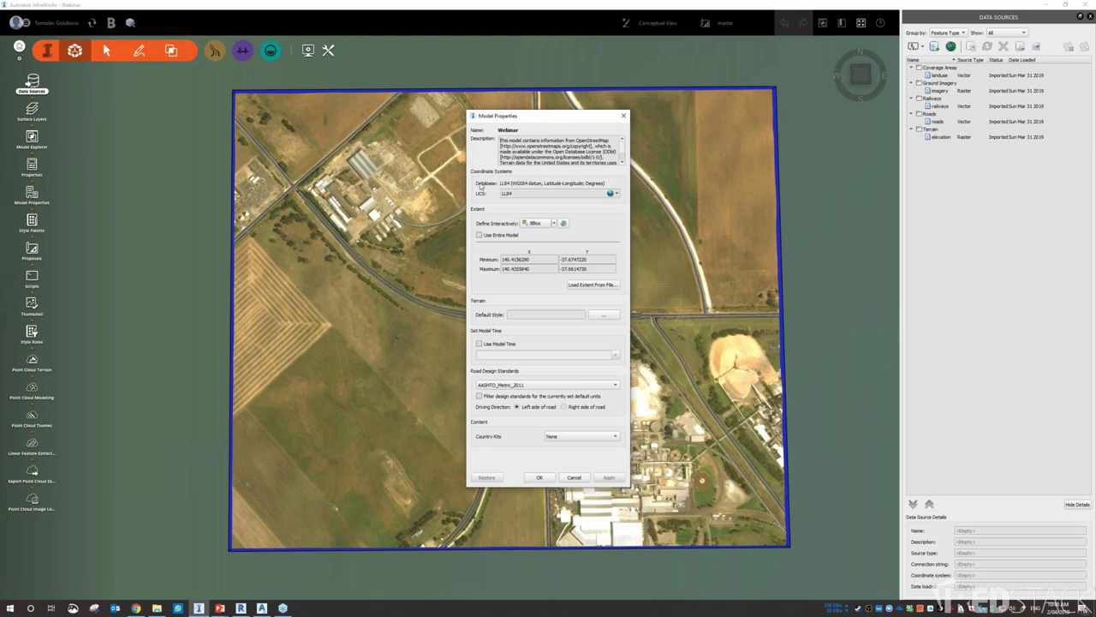
click(616, 194)
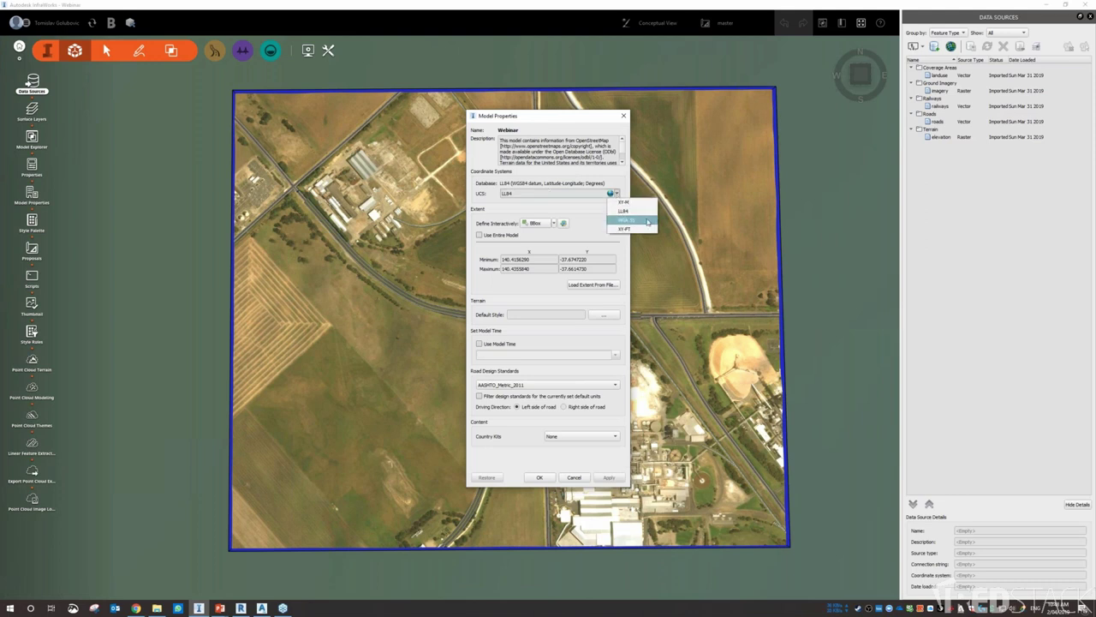
click(593, 211)
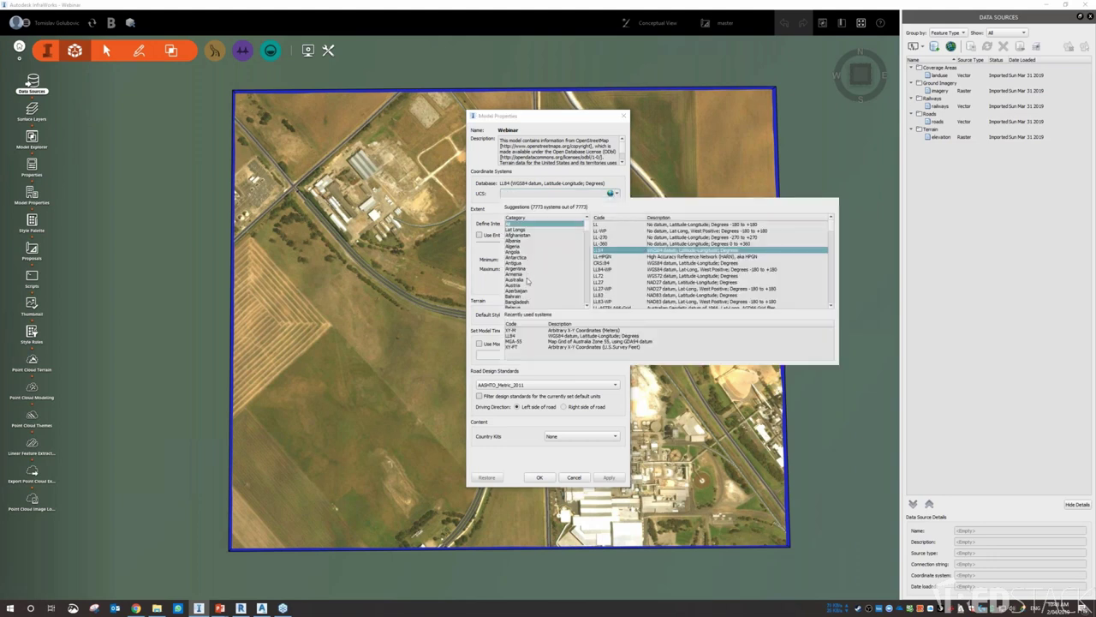
click(528, 280)
scroll(668, 268, down, 4)
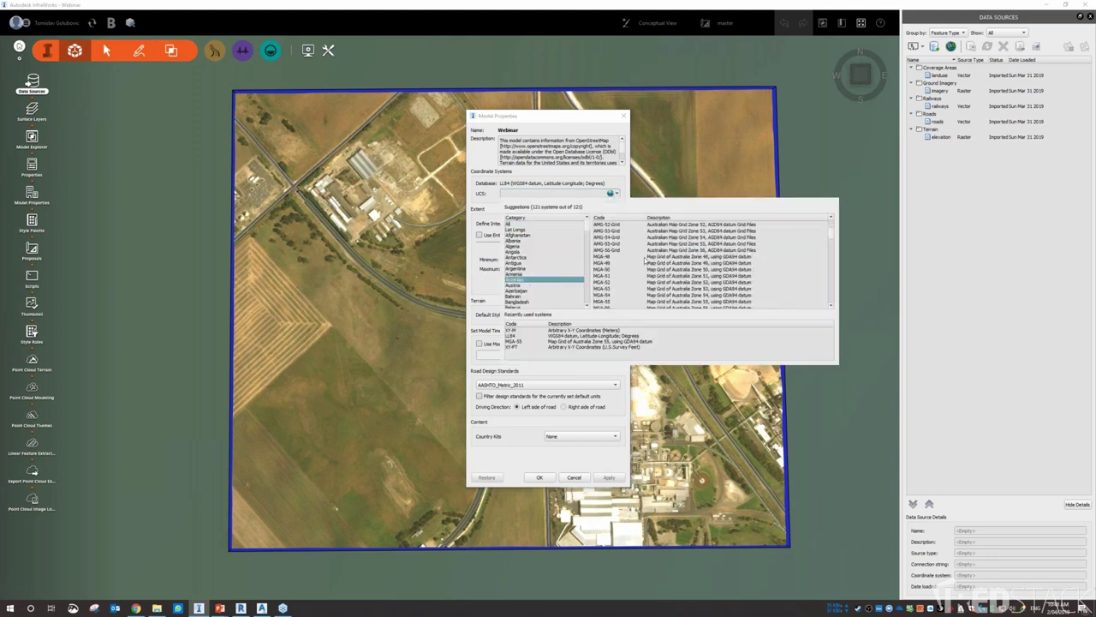
Browse the coordinate system categories of other countries for the UCS, and keep LL84 selected.
click(542, 269)
scroll(541, 269, down, 6)
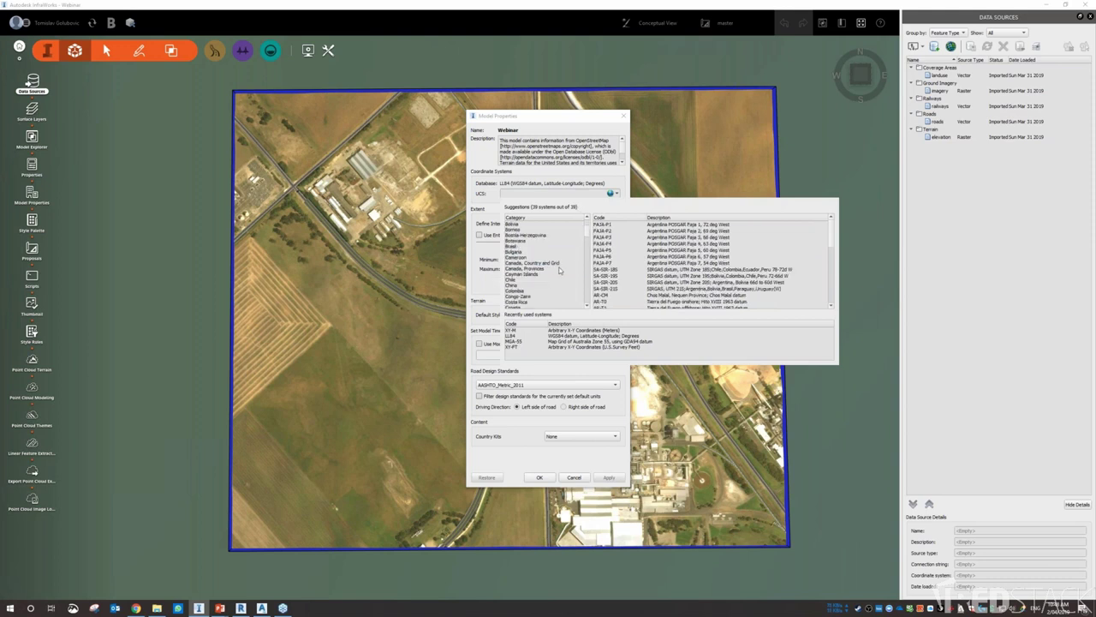
click(519, 280)
scroll(542, 266, down, 6)
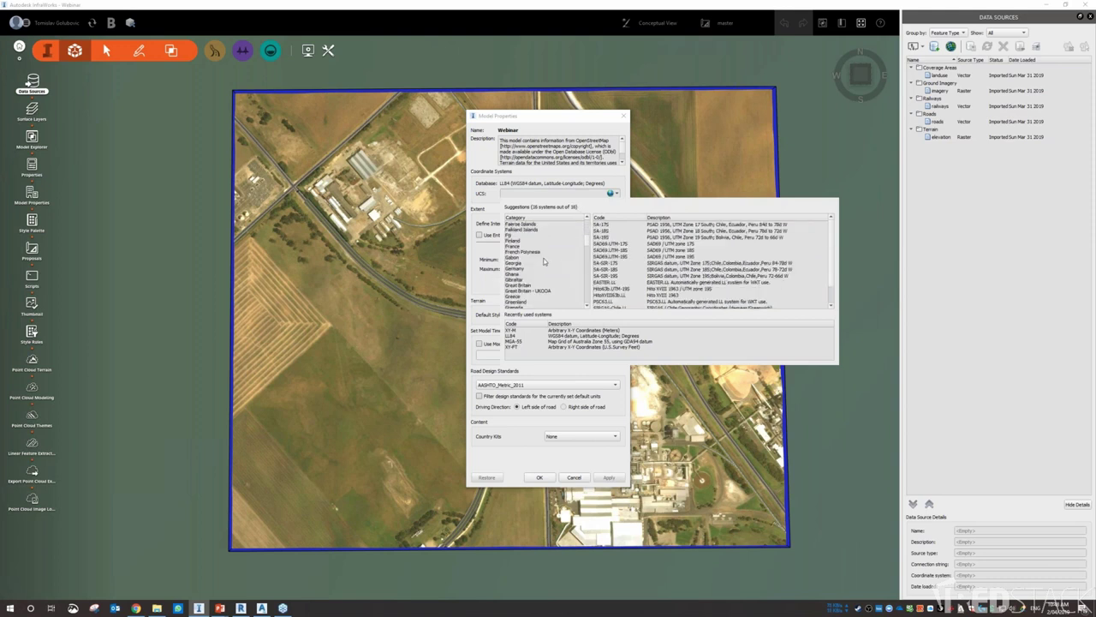
click(530, 266)
scroll(542, 263, down, 2)
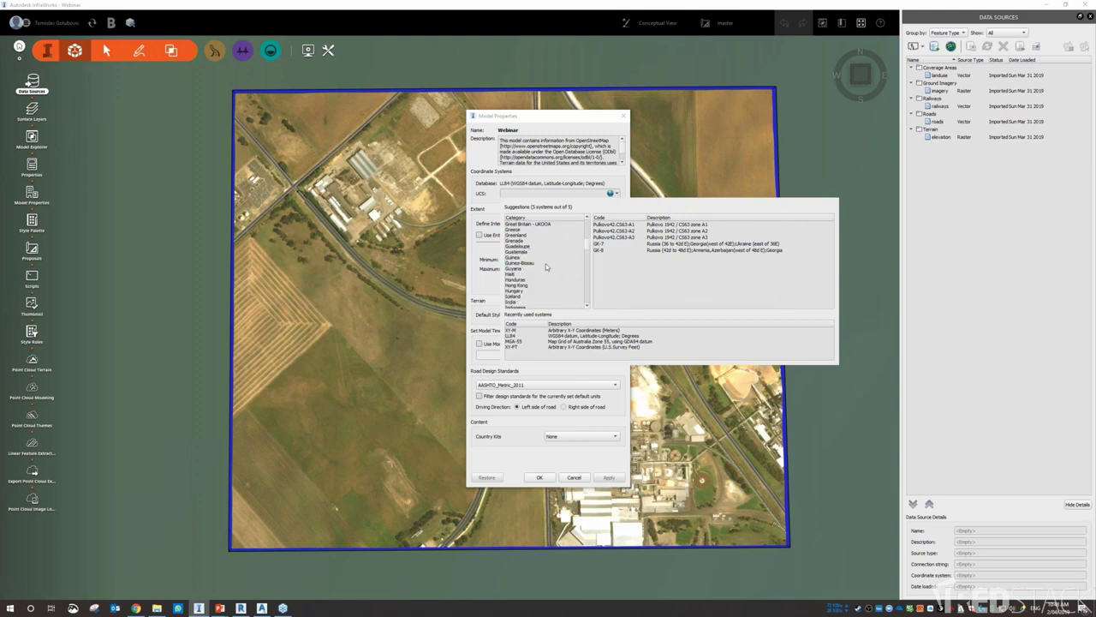
click(542, 264)
scroll(542, 264, down, 4)
click(543, 263)
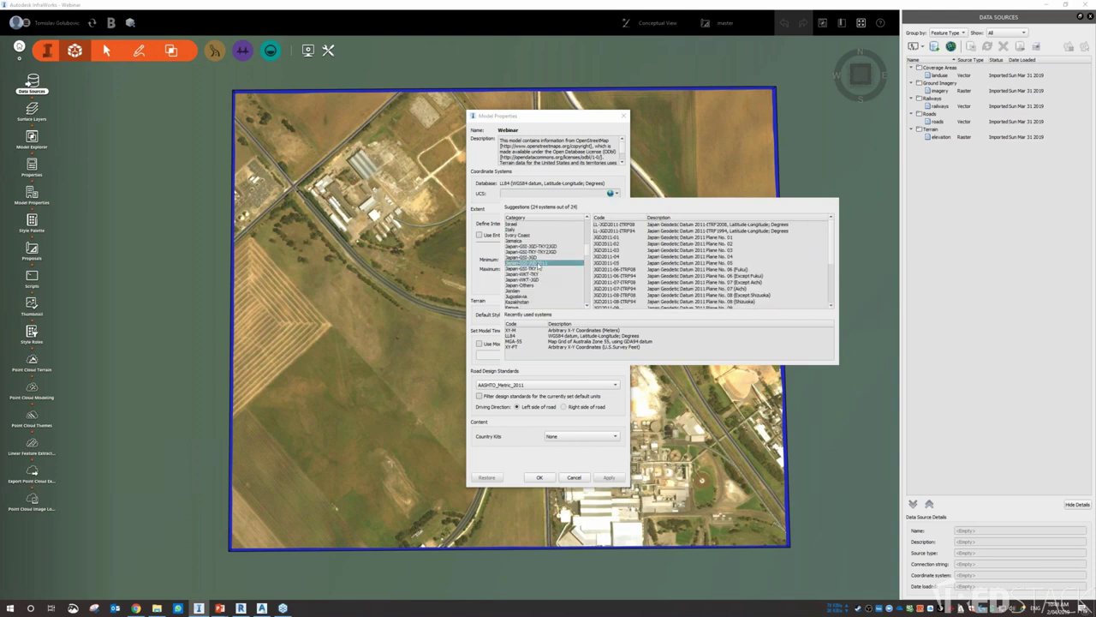
scroll(538, 264, down, 4)
scroll(537, 264, down, 3)
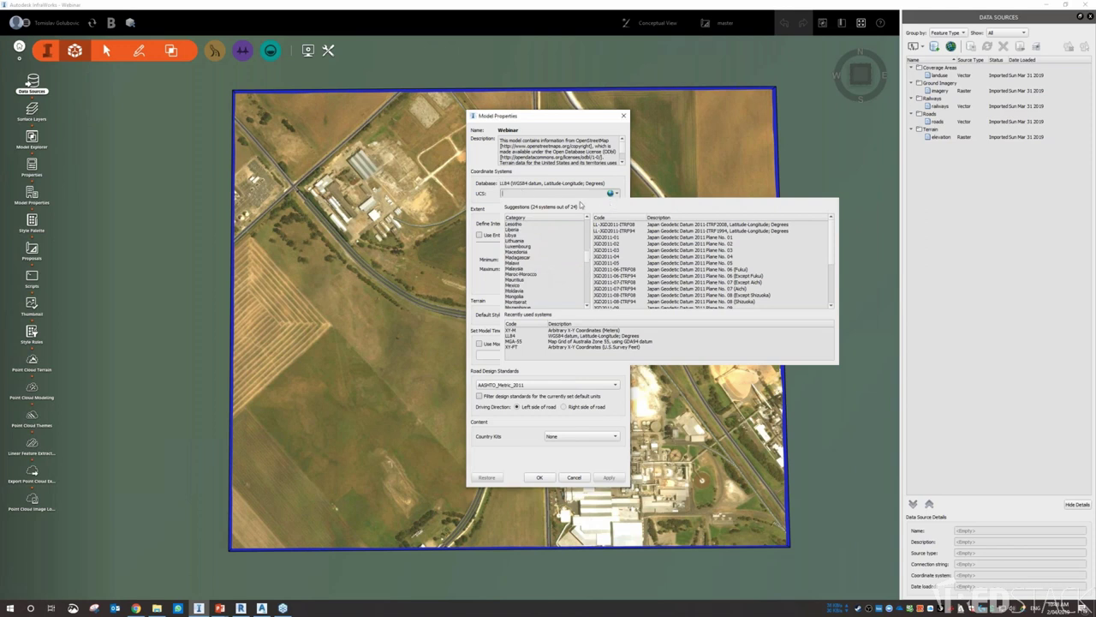
click(616, 193)
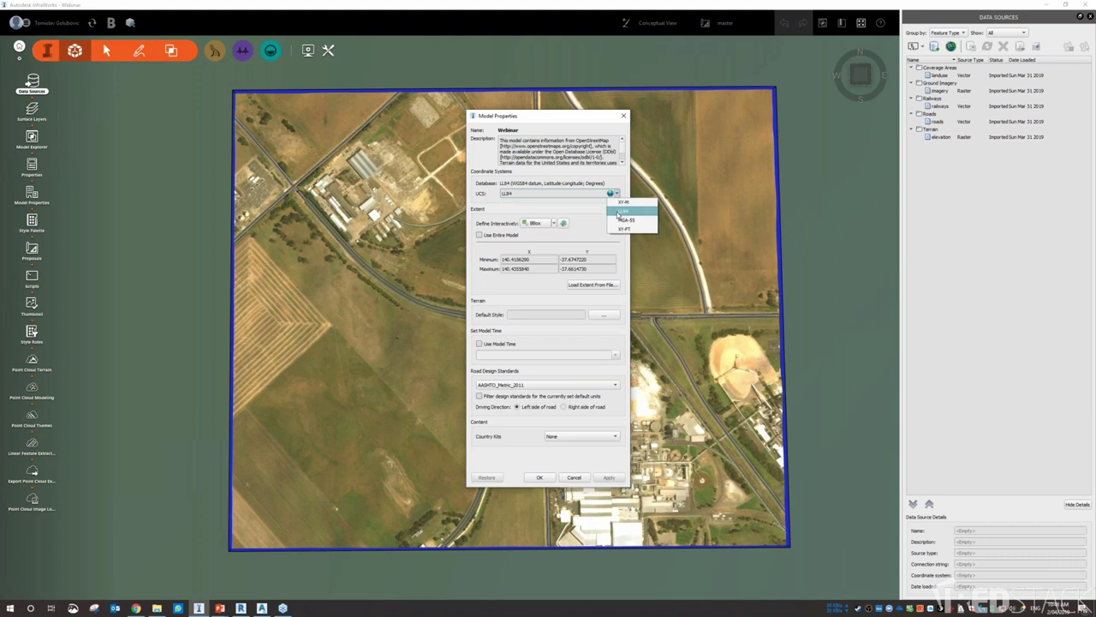
click(614, 206)
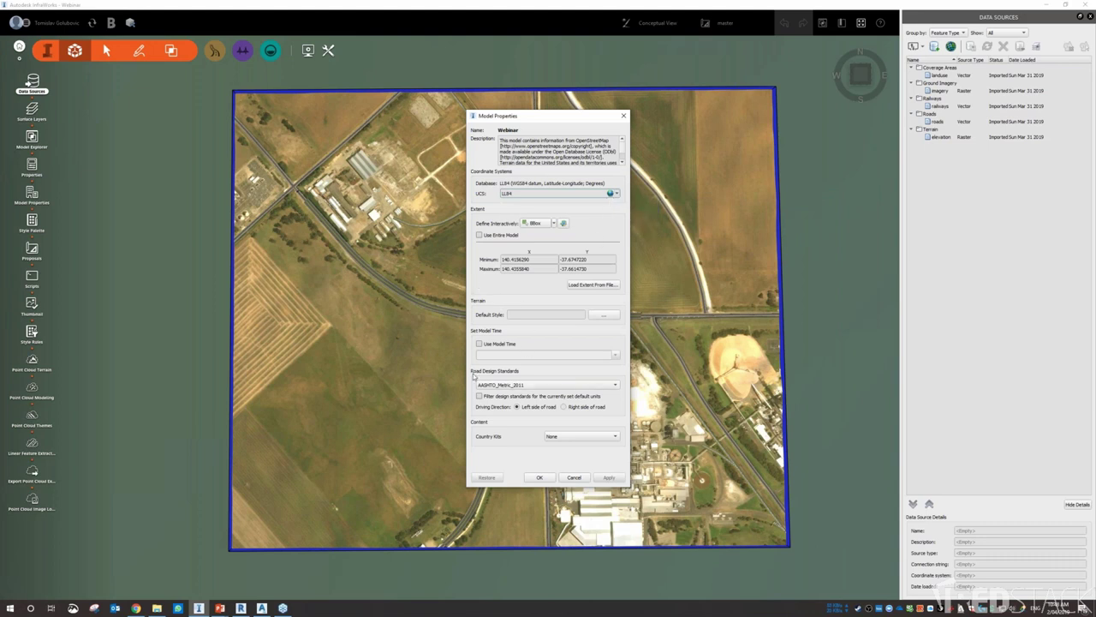
Review the road design standards and country kits, keep AASHTO_Metric_2011 and no kit, and cancel the model properties.
click(534, 387)
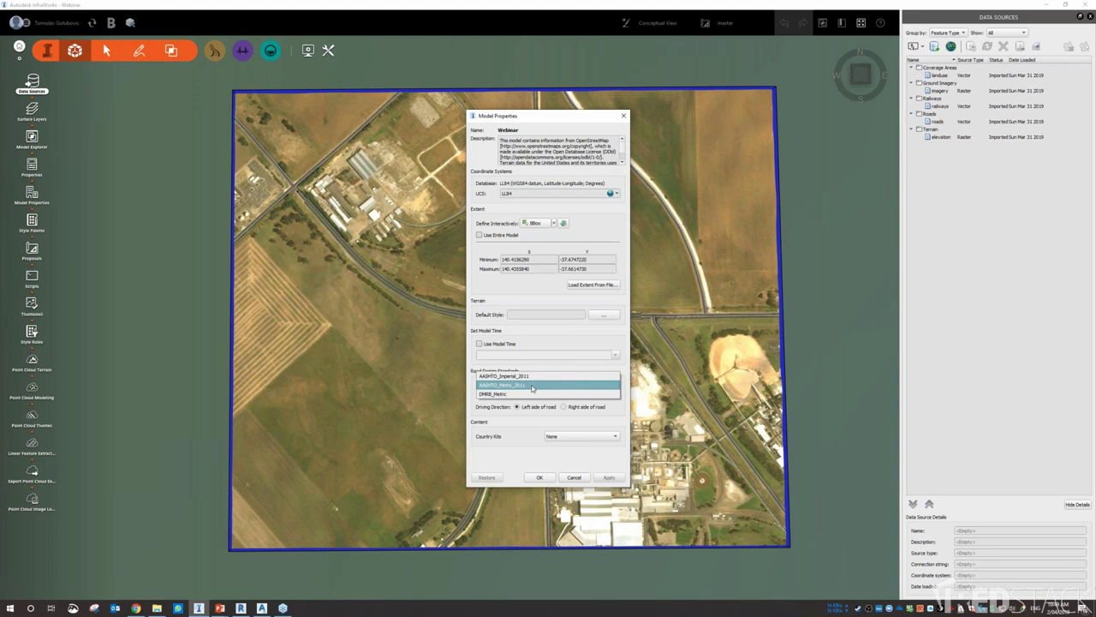
click(532, 387)
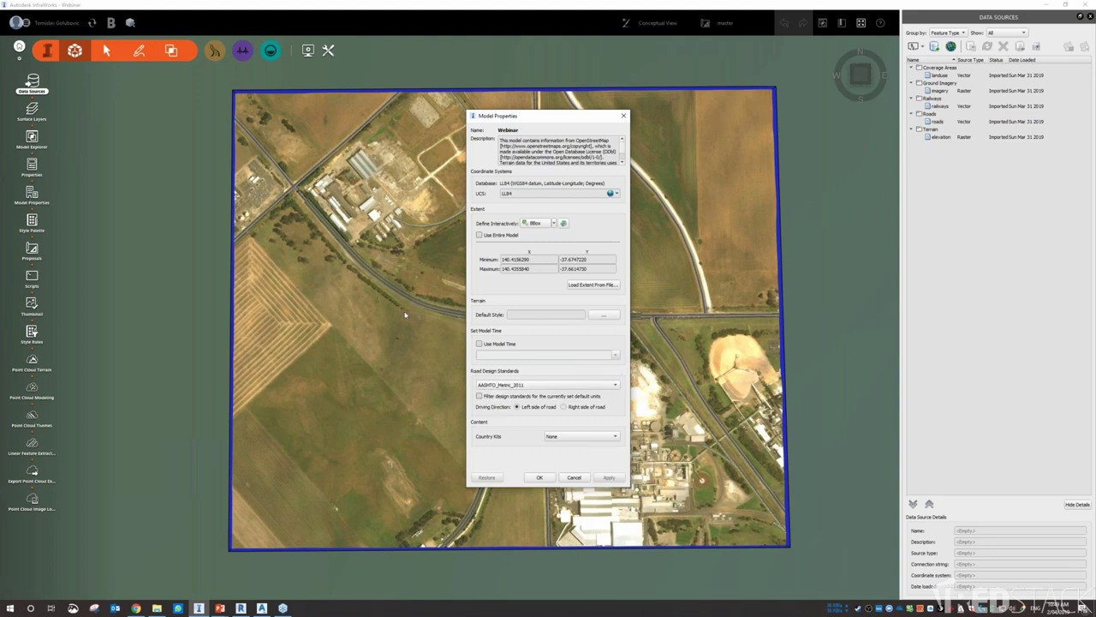
click(596, 437)
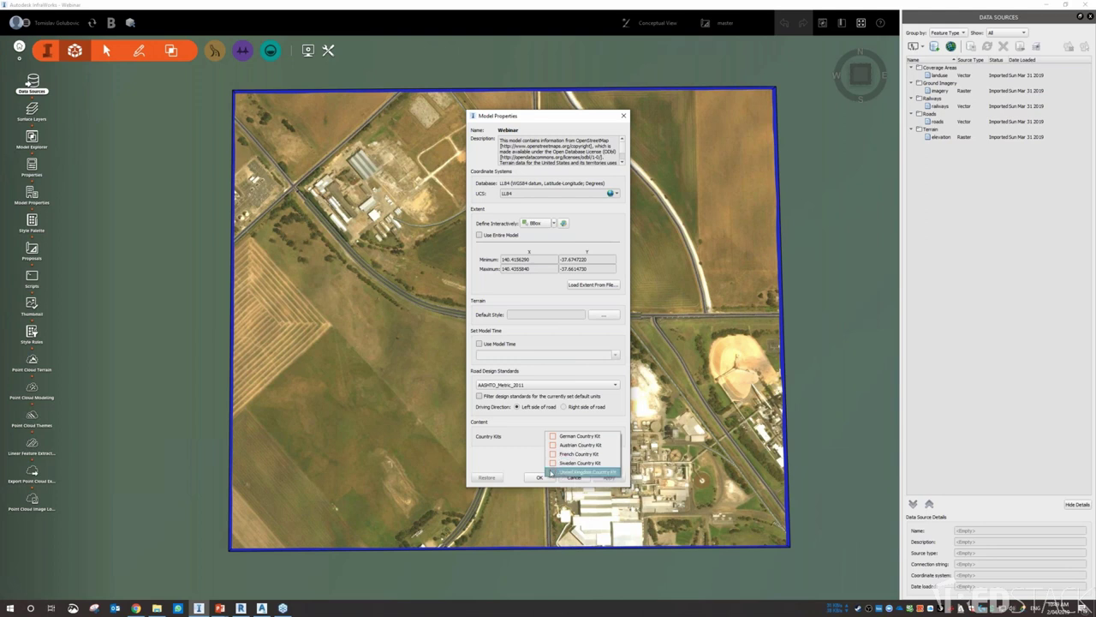
click(515, 465)
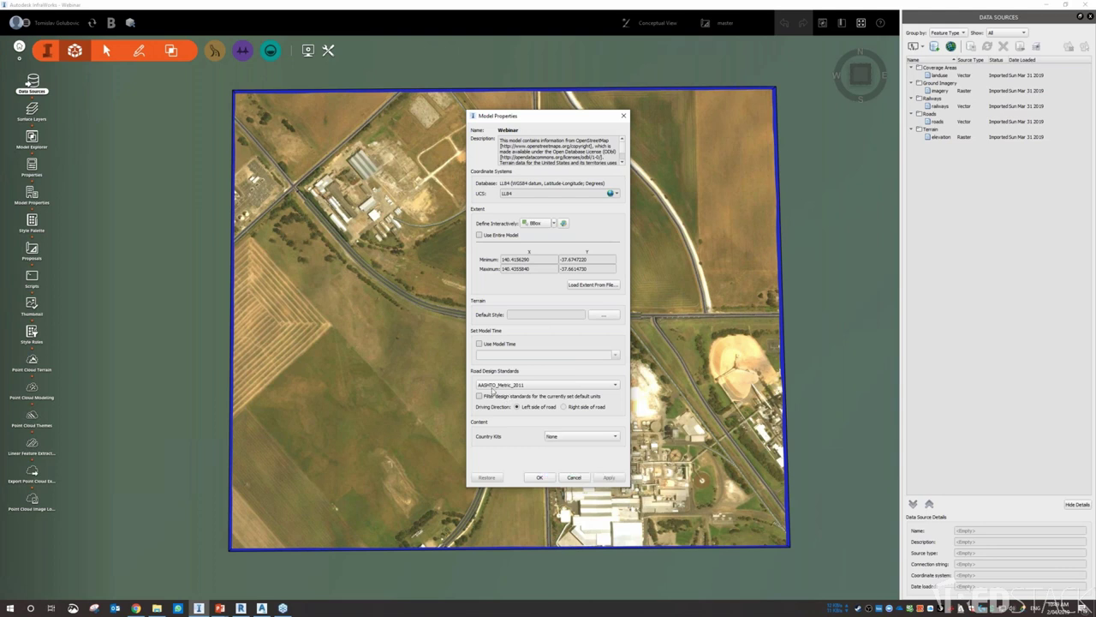
click(576, 479)
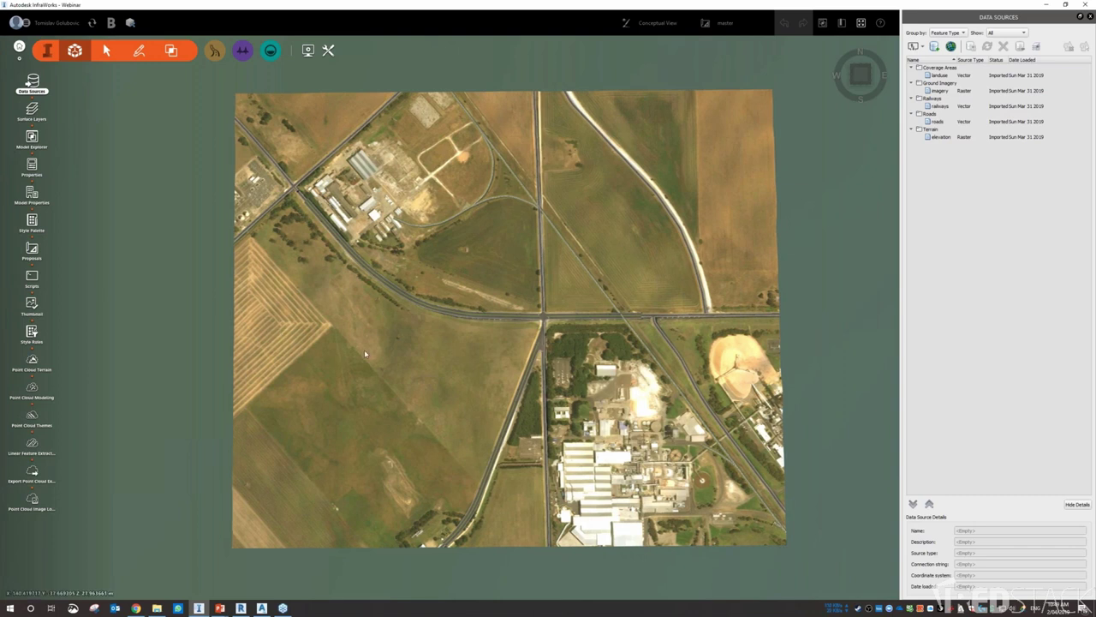
Draw an L-shaped building footprint of about 6,180 m² in the Facade > Brick > Biron style, in the field southwest of the central junction.
middle_drag(406, 353, 423, 347)
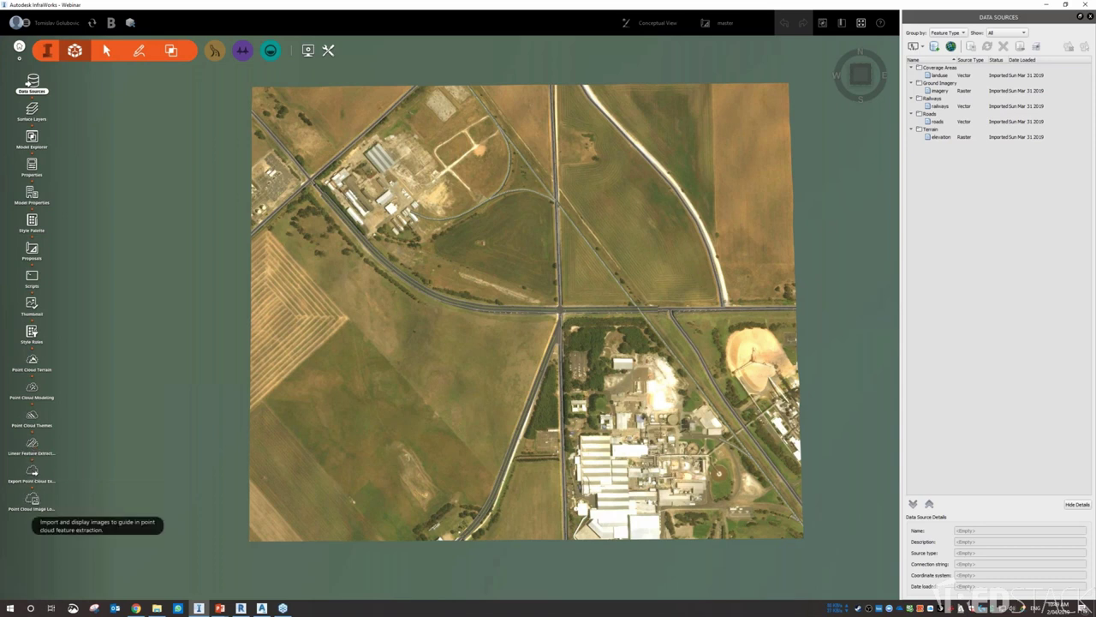
click(142, 51)
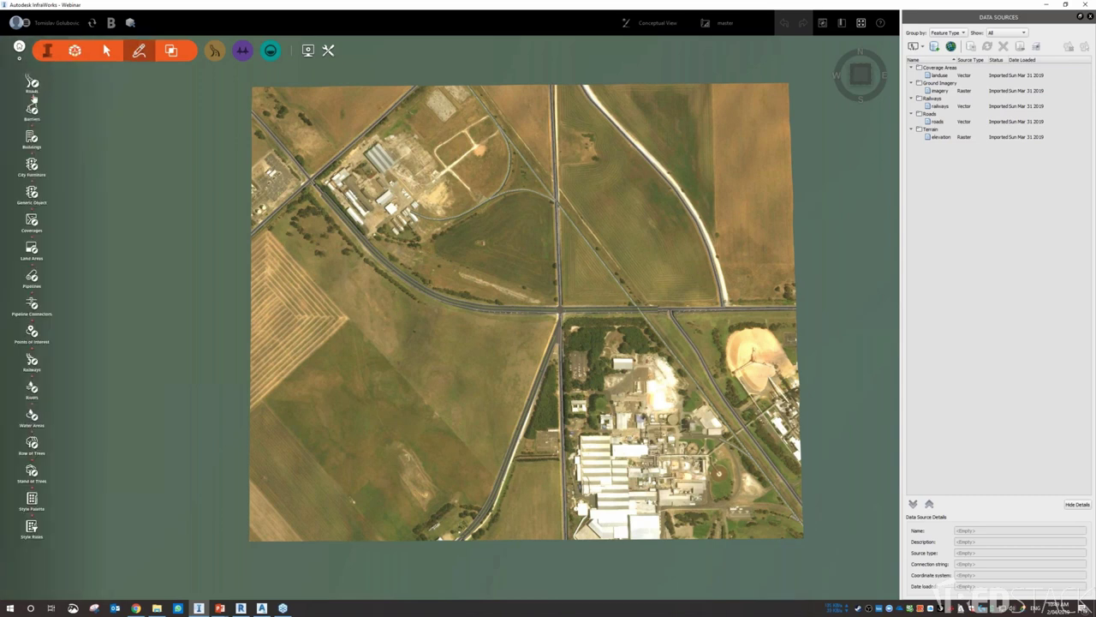
click(32, 139)
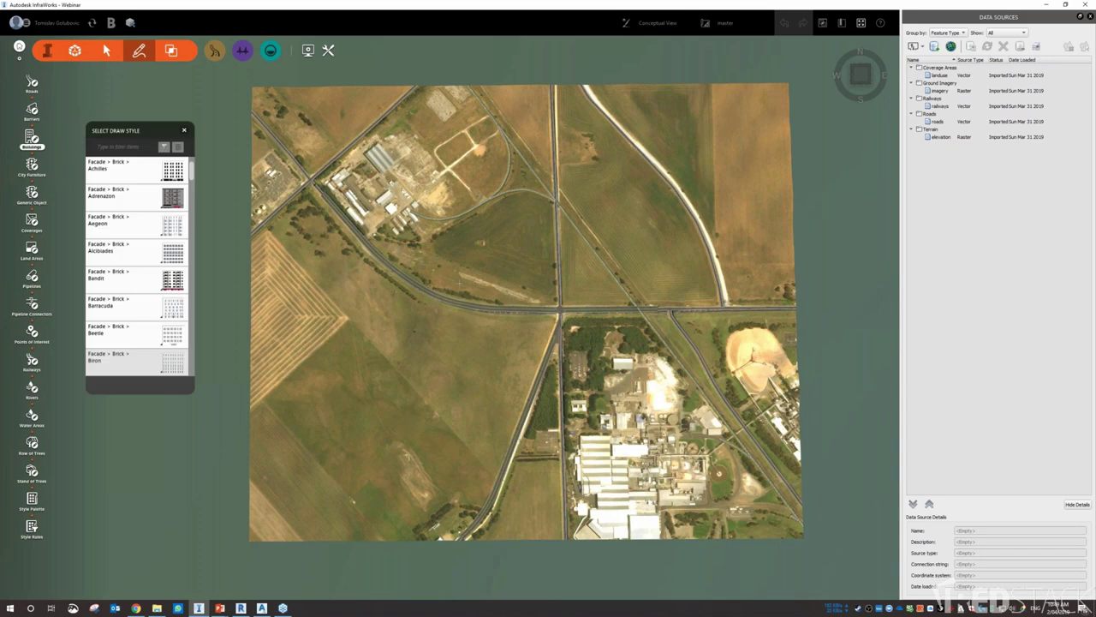
scroll(495, 323, up, 3)
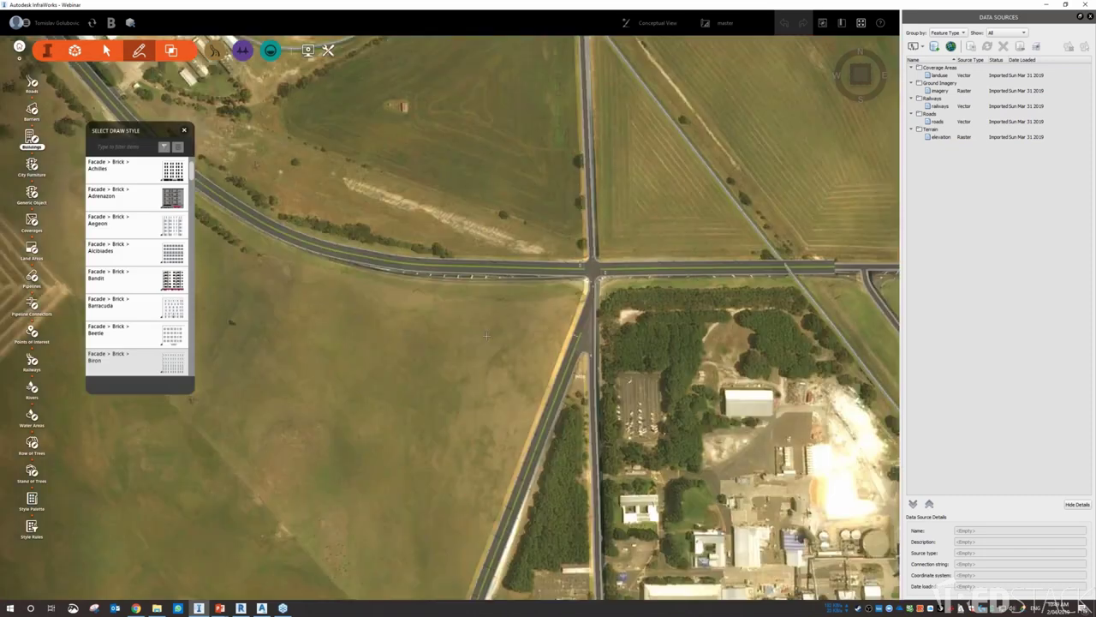
click(419, 313)
click(416, 404)
click(473, 408)
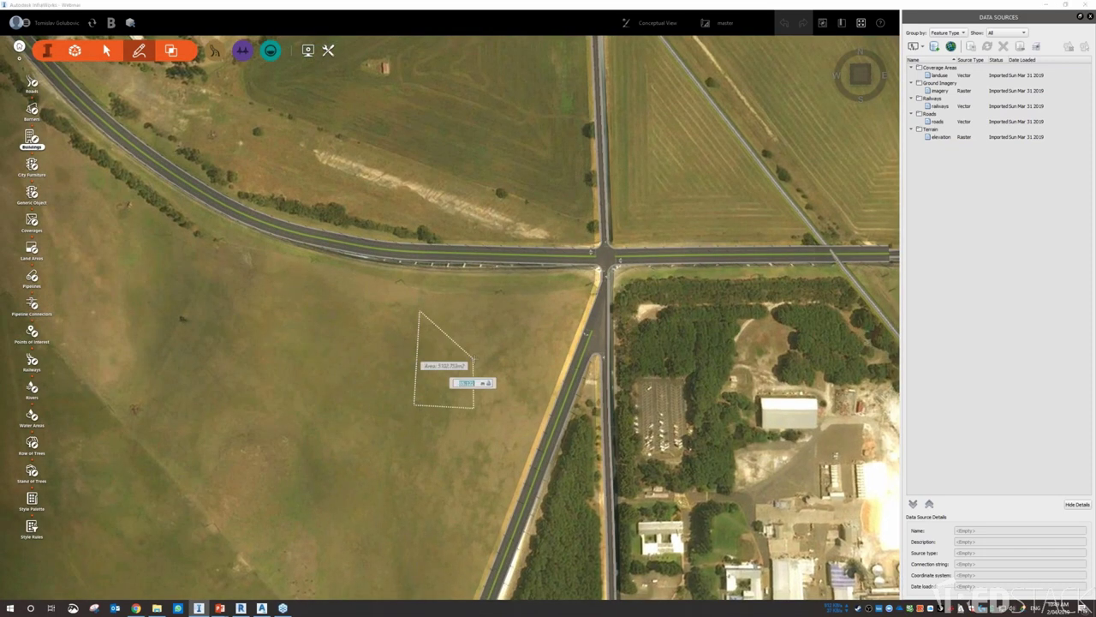
click(475, 358)
click(520, 352)
double_click(516, 305)
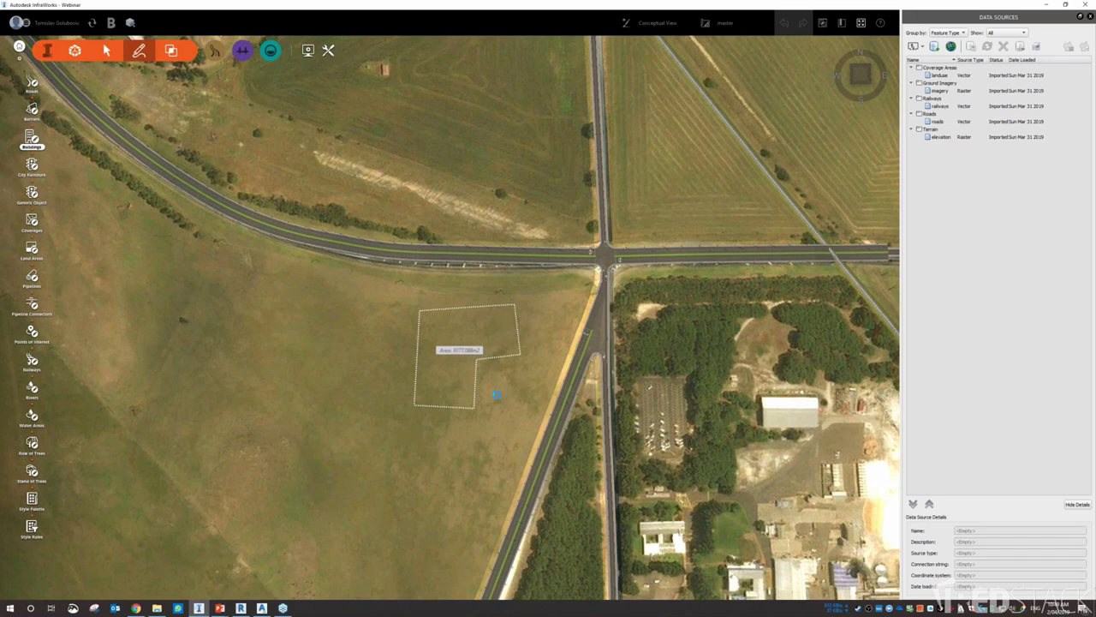
Finish placing the L-shaped building southwest of the junction and raise its roof to form a tall tower.
drag(495, 395, 398, 287)
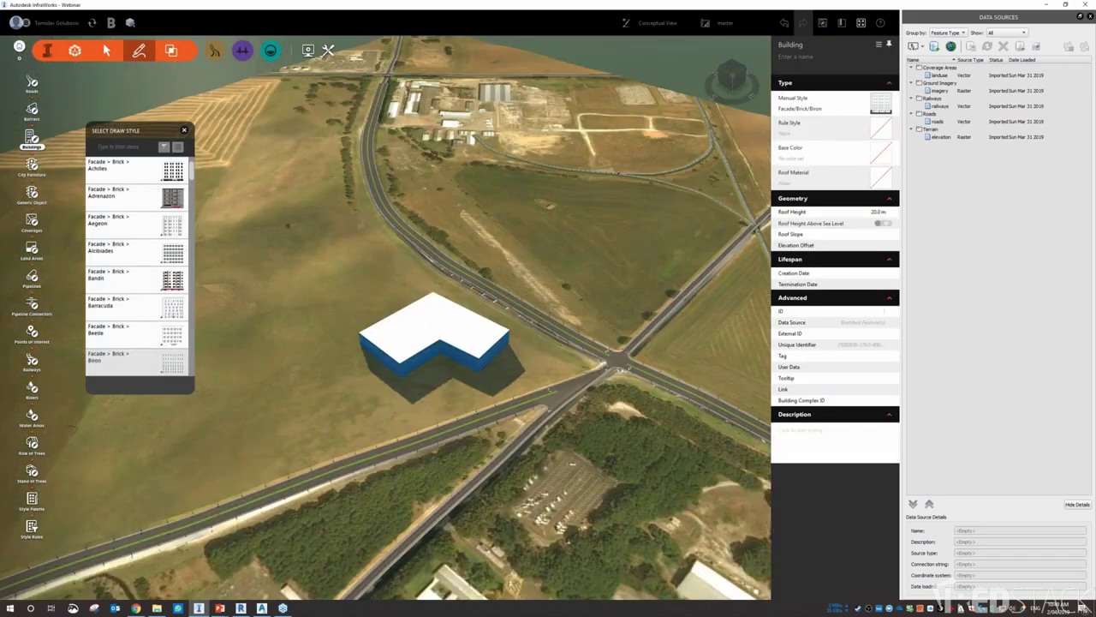
key(Escape)
key(Escape)
drag(592, 246, 216, 264)
shift+middle_drag(217, 265, 443, 163)
Open the Sun & Sky settings and set the time of day to 13:42.
click(171, 50)
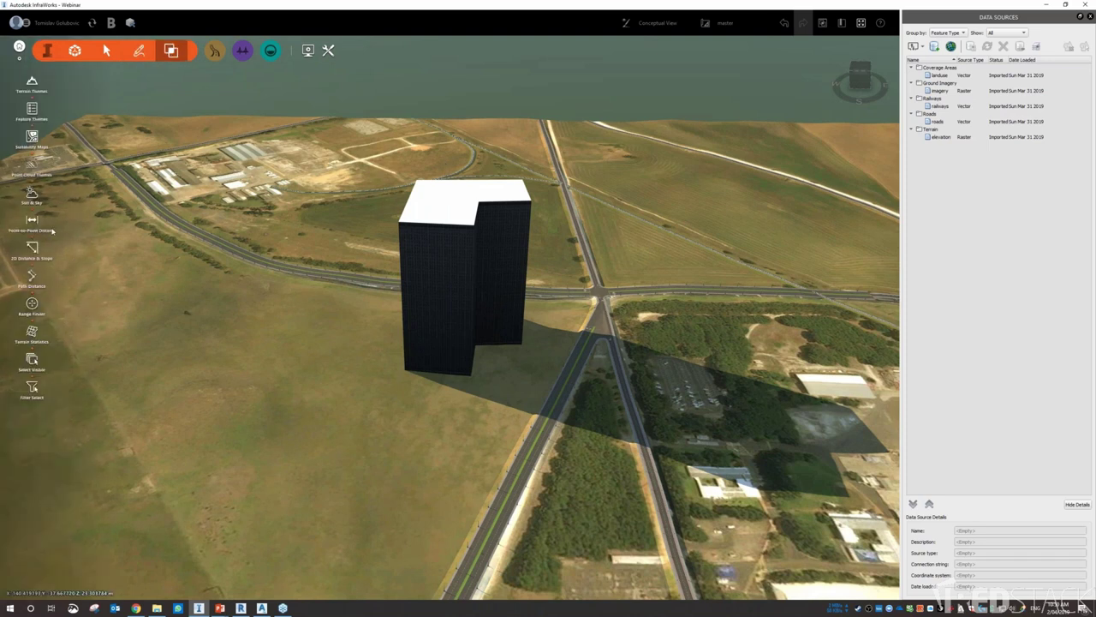
click(32, 195)
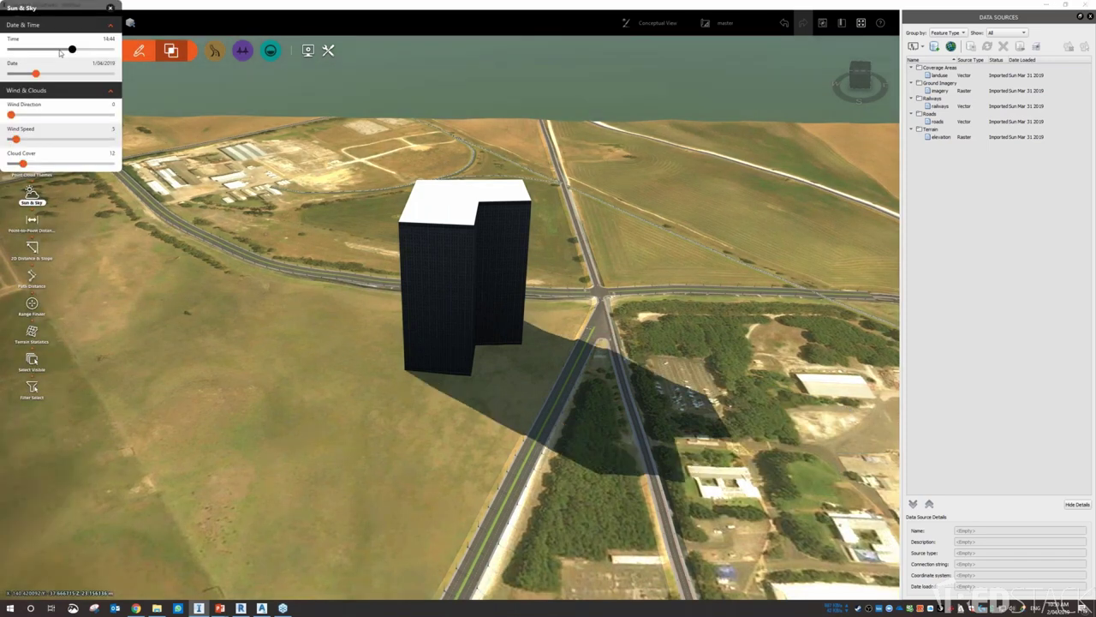
drag(68, 49, 65, 58)
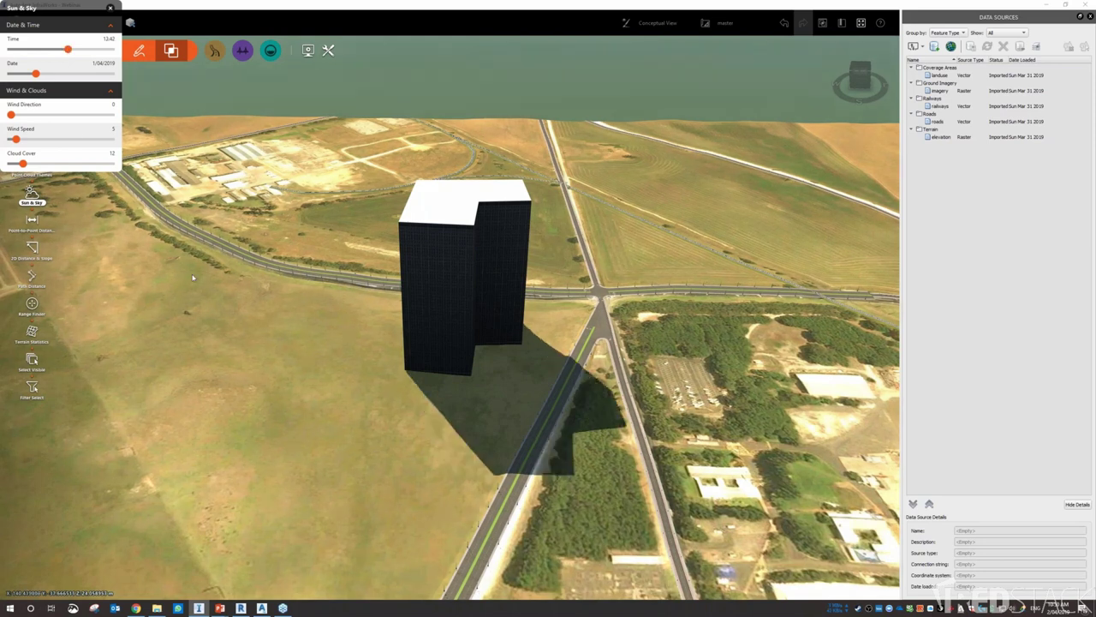
drag(201, 264, 199, 221)
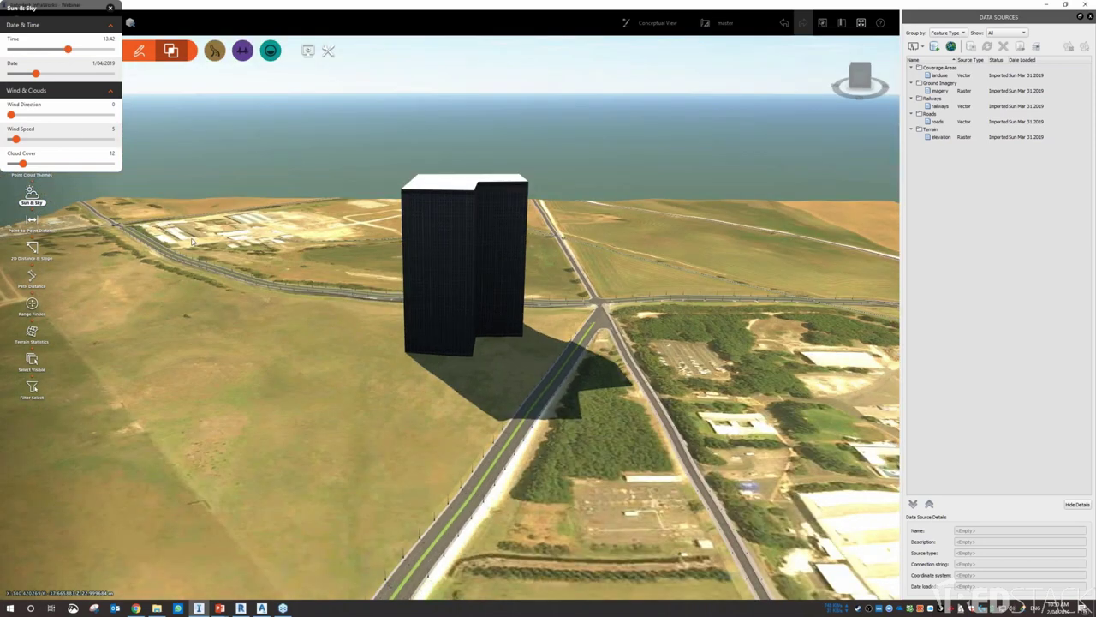
Set the wind direction to 158, the cloud cover to 57 and the wind speed to 36.
drag(18, 117, 57, 115)
drag(24, 162, 69, 163)
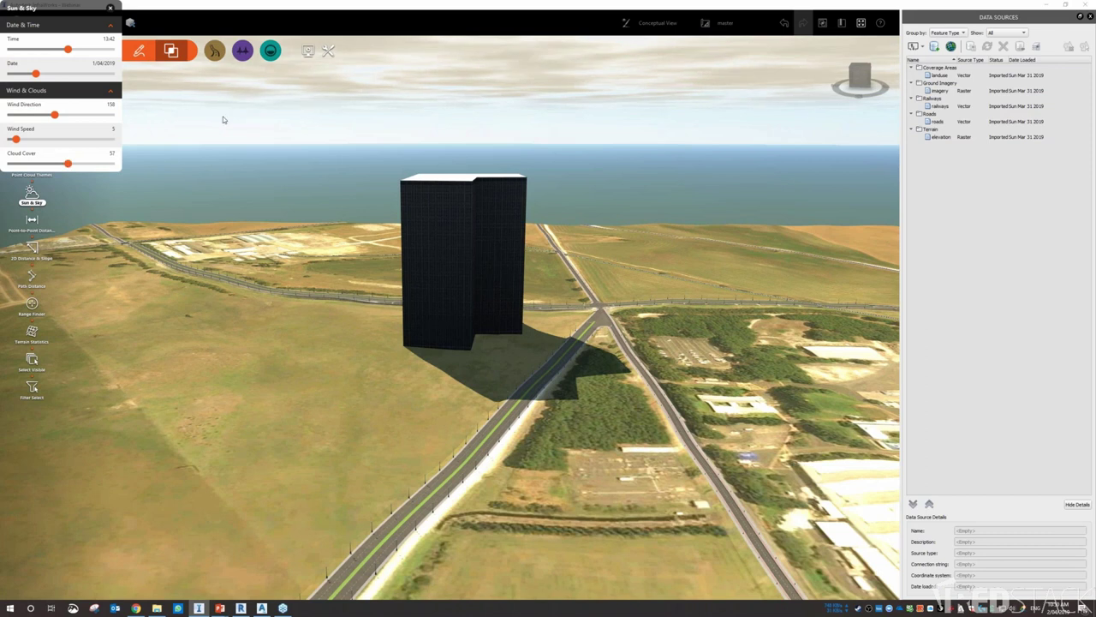
drag(17, 139, 57, 142)
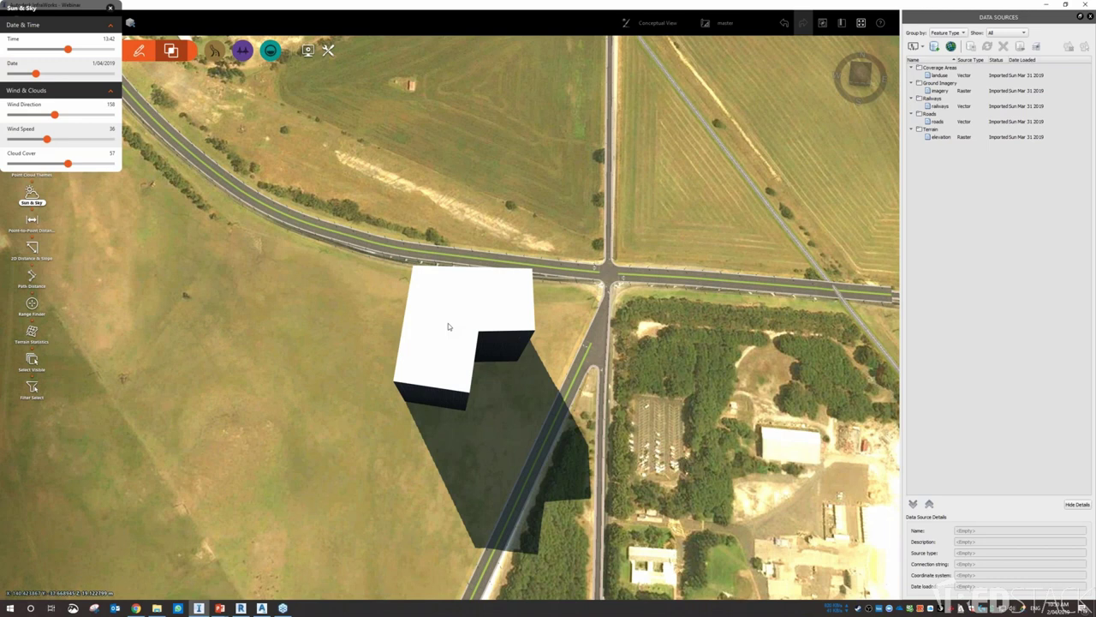
Delete the L-shaped building southwest of the junction and close the Sun & Sky settings.
click(448, 322)
key(Delete)
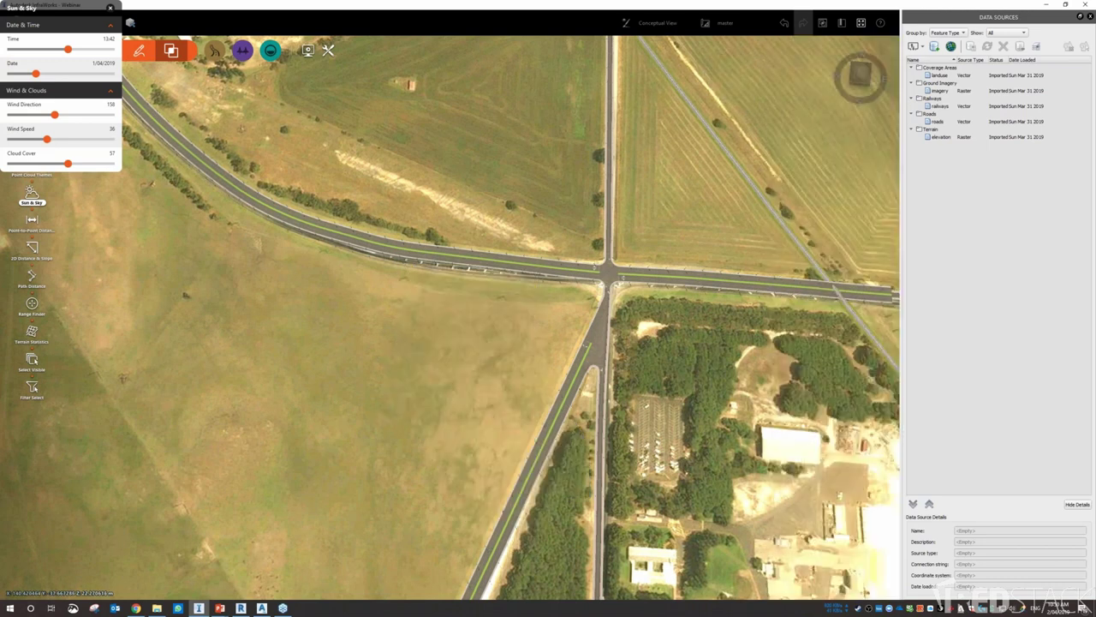
click(110, 7)
Open the Style Palette from the road design tools and display the component road assemblies in the Component/Assembly catalog.
drag(190, 248, 182, 260)
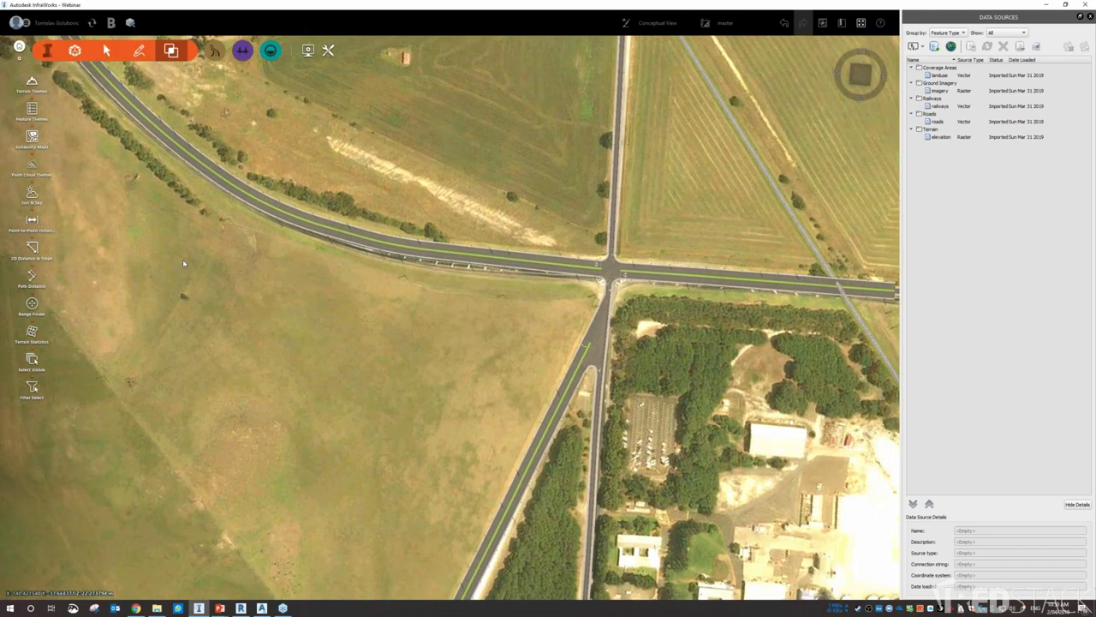
scroll(182, 263, down, 2)
scroll(382, 336, down, 3)
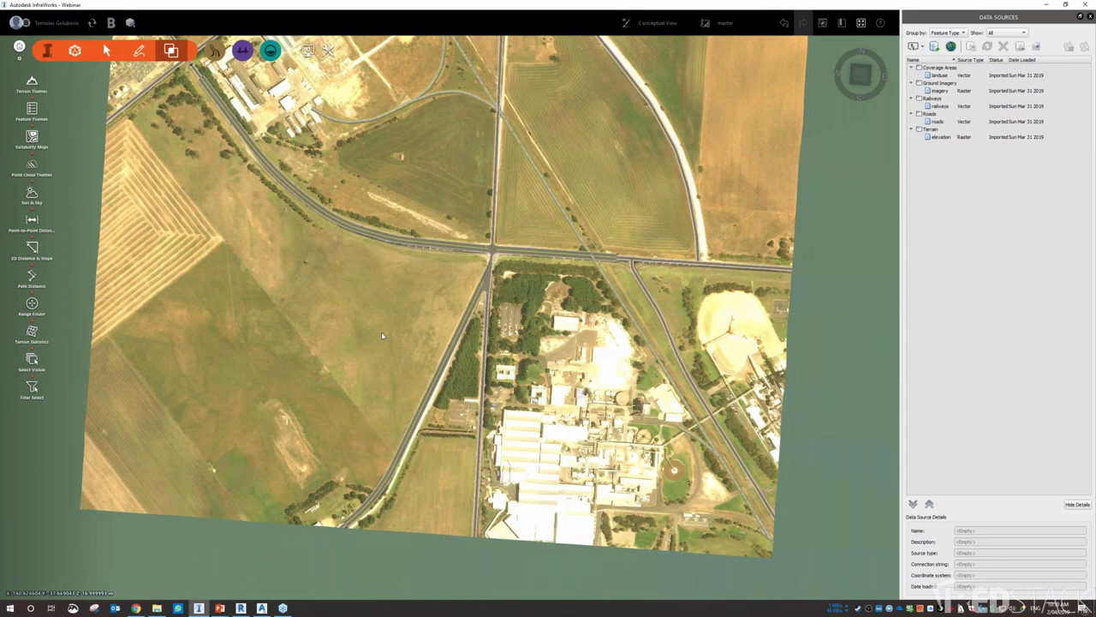
drag(382, 333, 378, 318)
scroll(337, 336, up, 2)
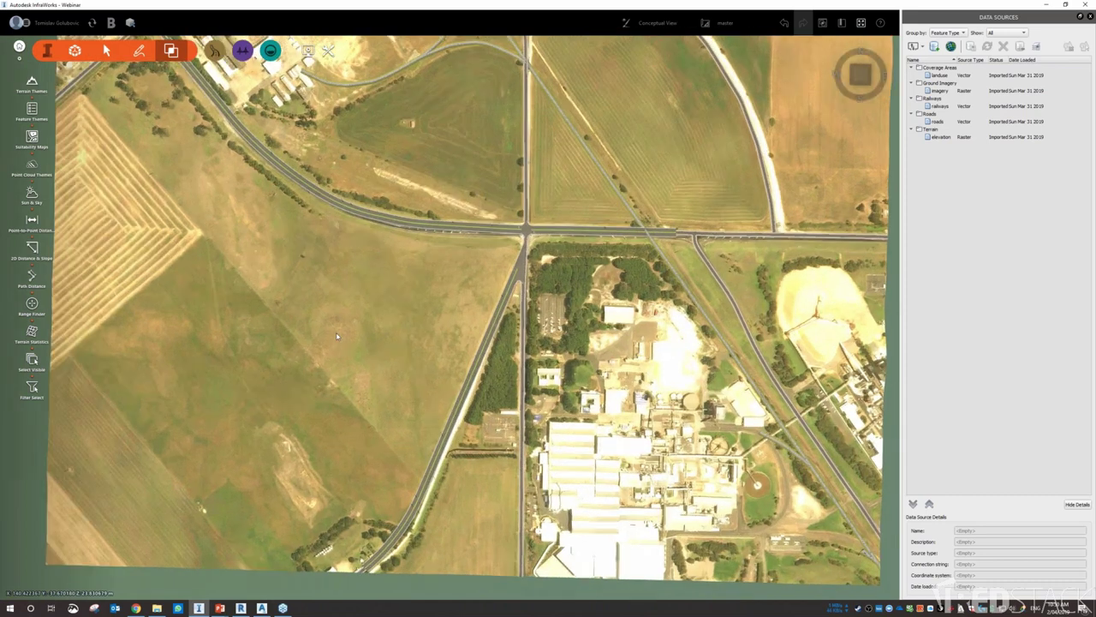
shift+middle_drag(336, 335, 306, 241)
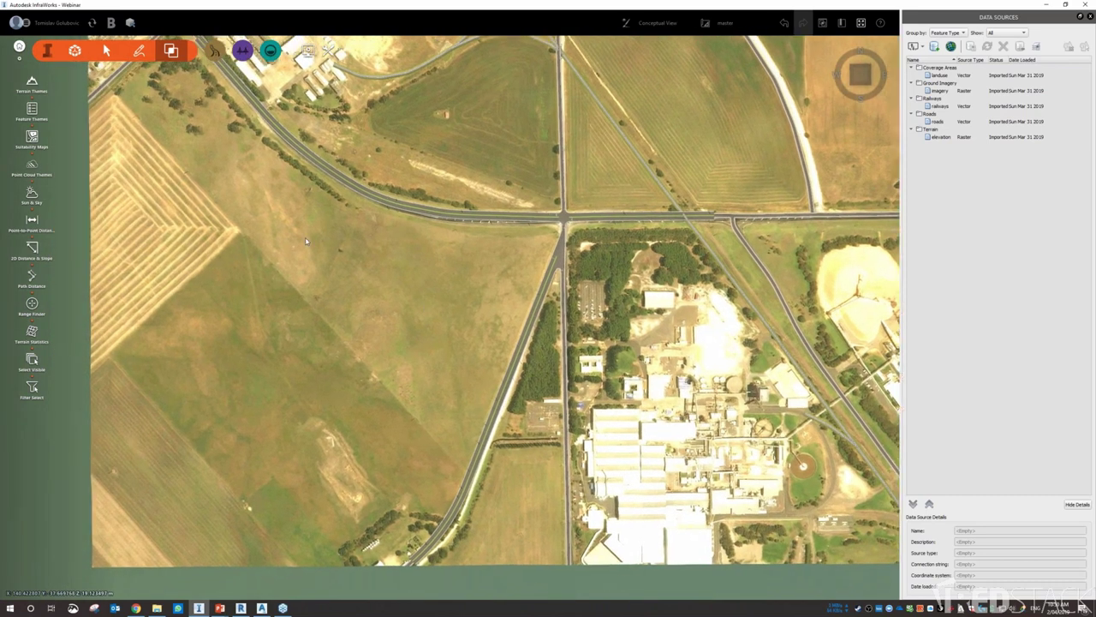
click(215, 52)
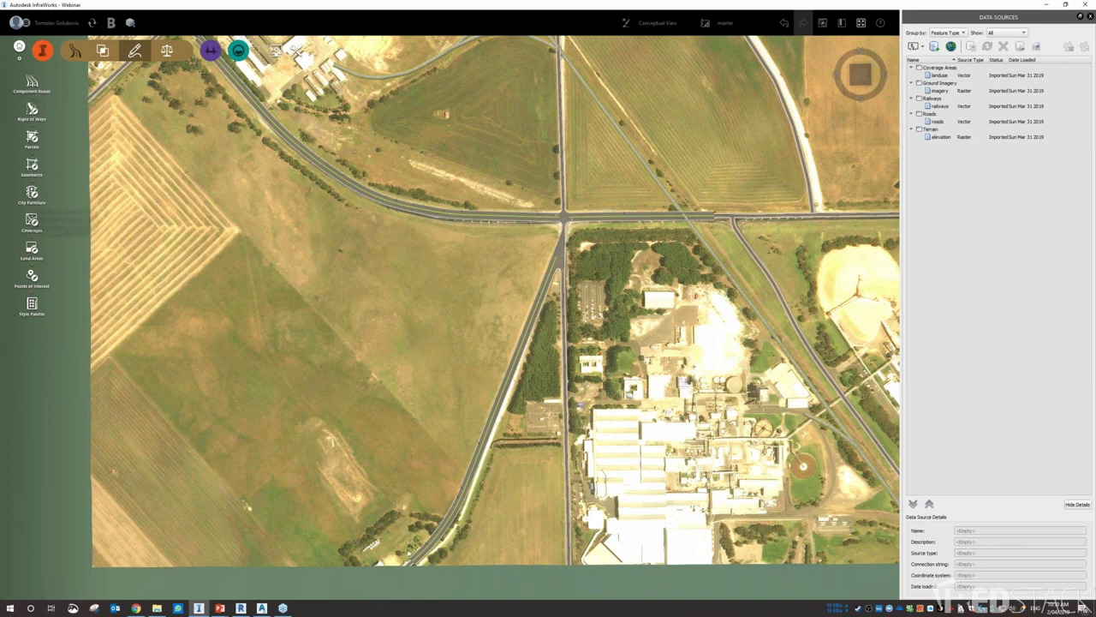
click(35, 312)
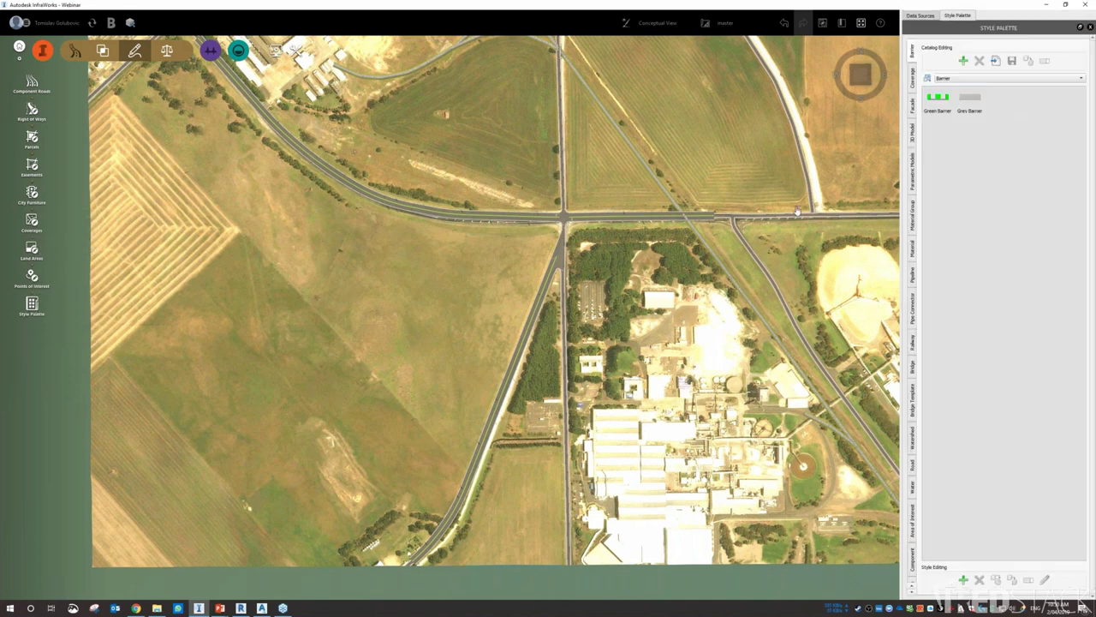
click(912, 559)
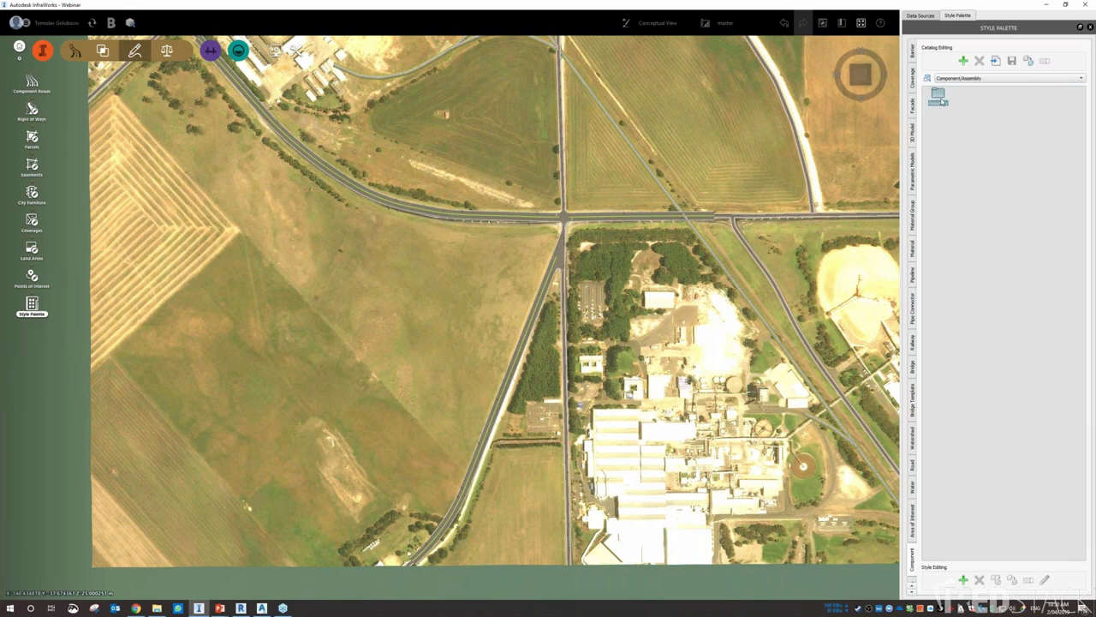
double_click(942, 100)
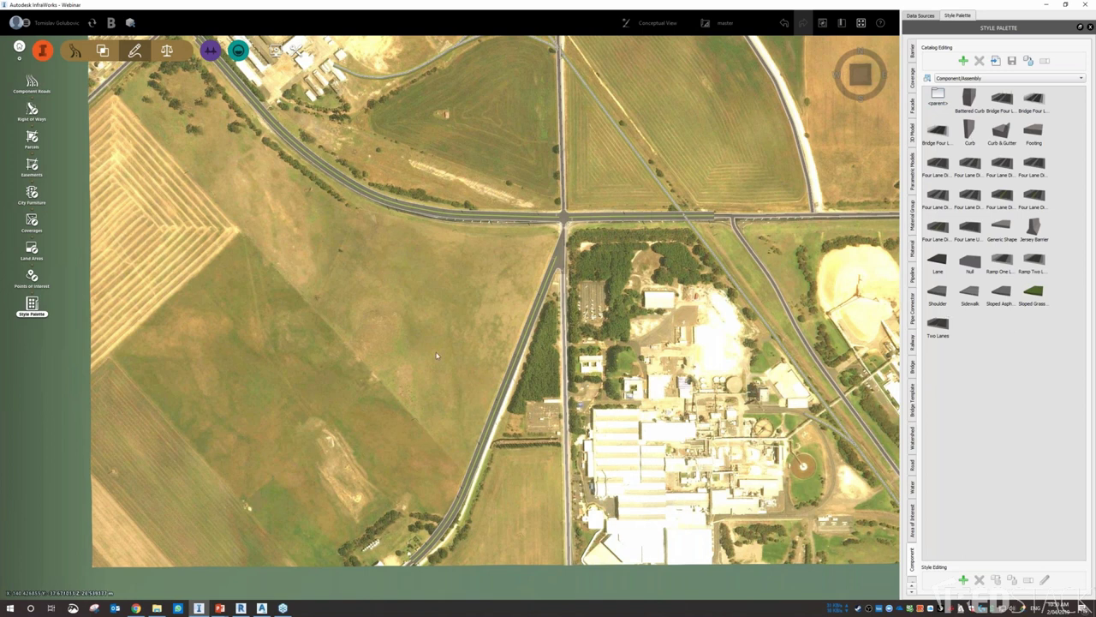
Start a PI-based component road and review the assembly list, keeping the selected Four Lane Divided assembly with sloped grass median.
drag(415, 320, 479, 274)
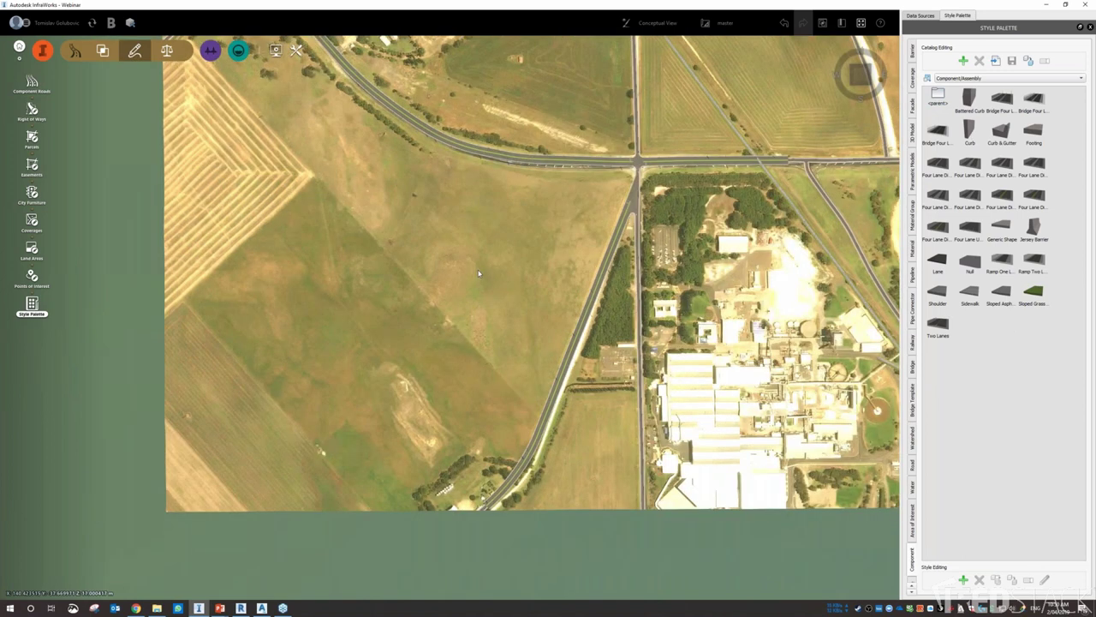
middle_drag(479, 274, 481, 272)
click(32, 84)
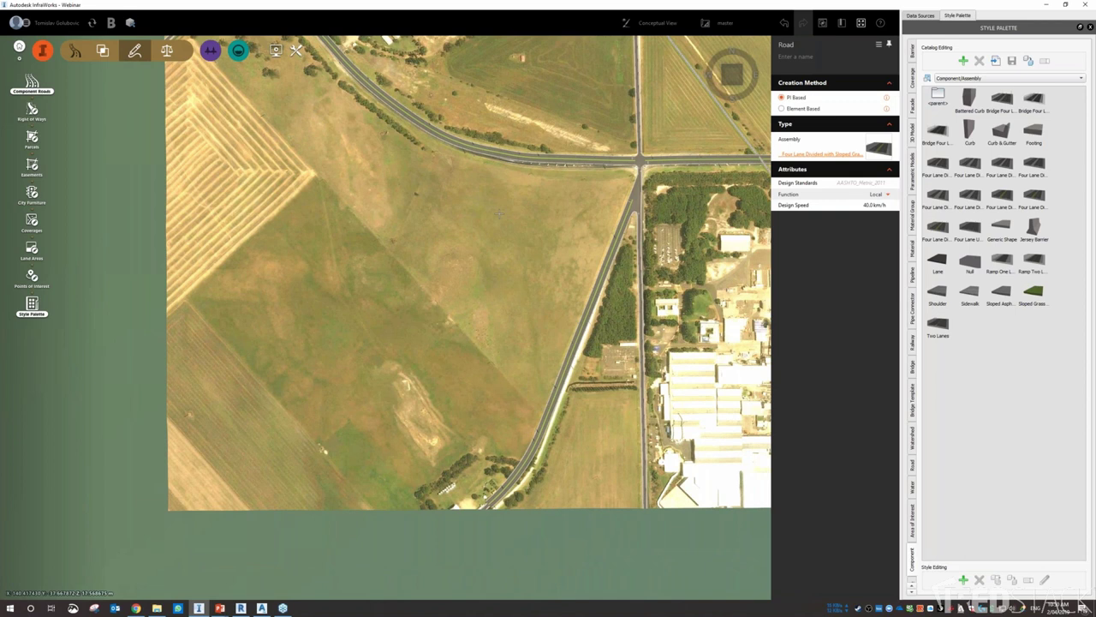
middle_drag(500, 213, 489, 233)
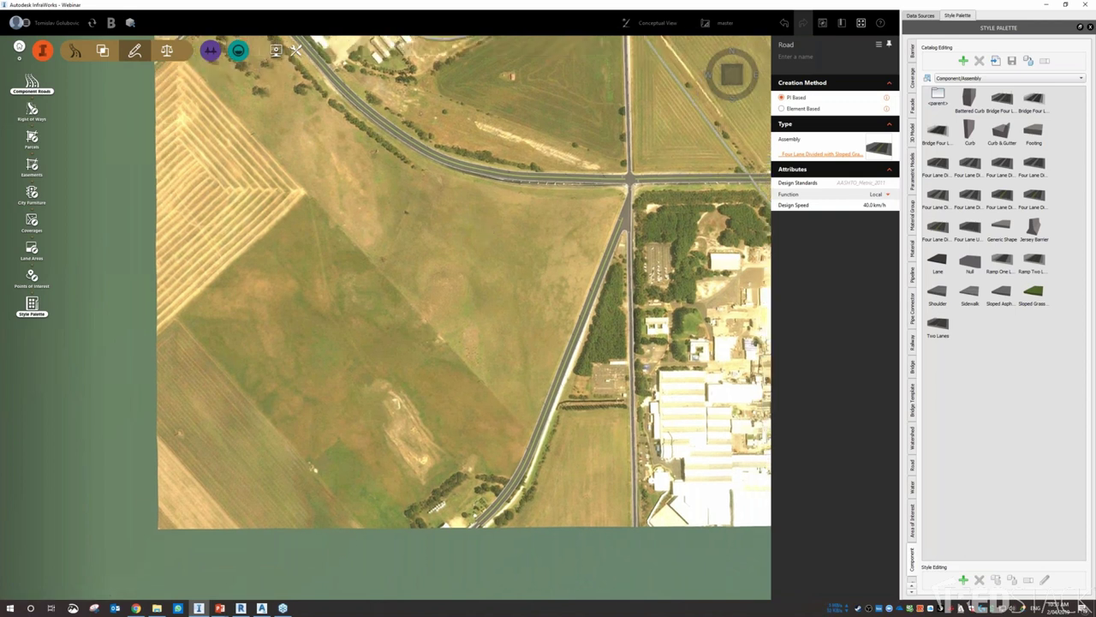
right_click(133, 132)
drag(131, 132, 212, 130)
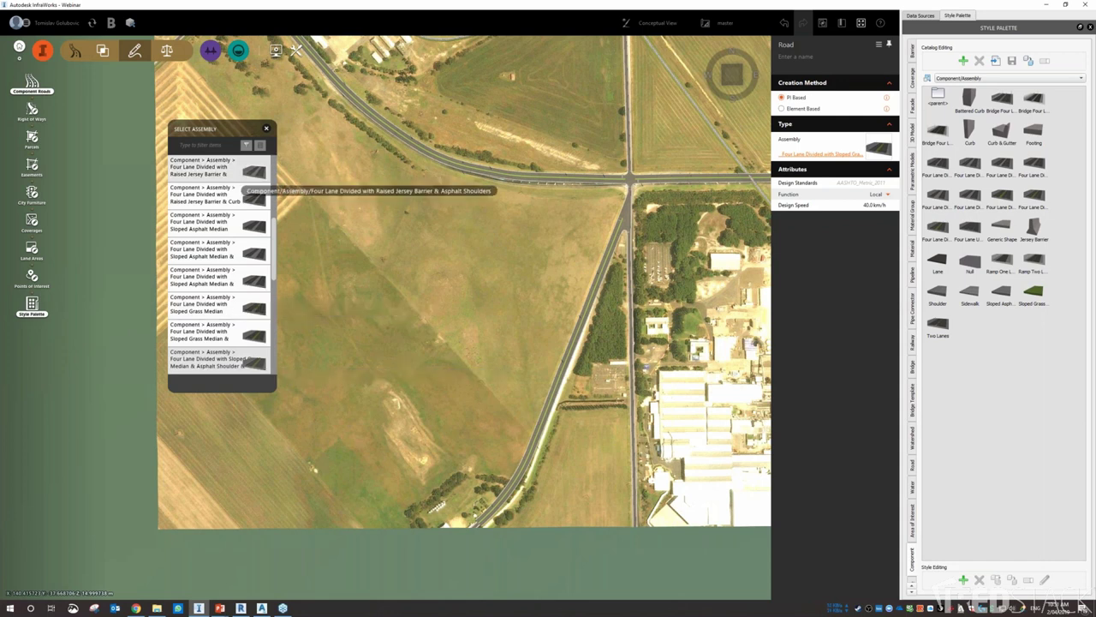
click(266, 129)
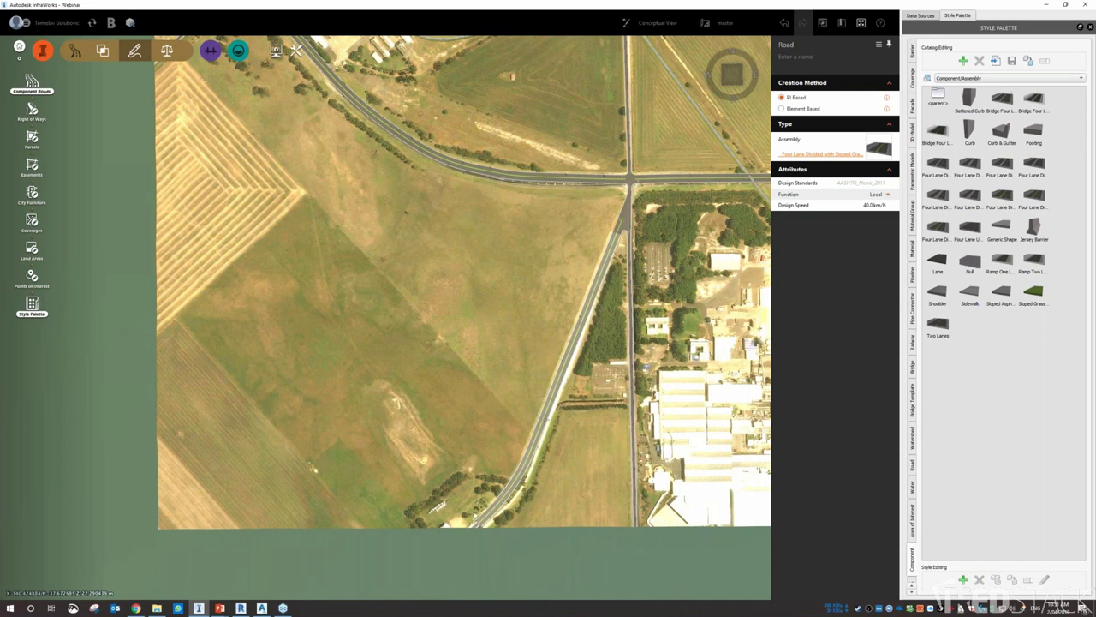
click(542, 419)
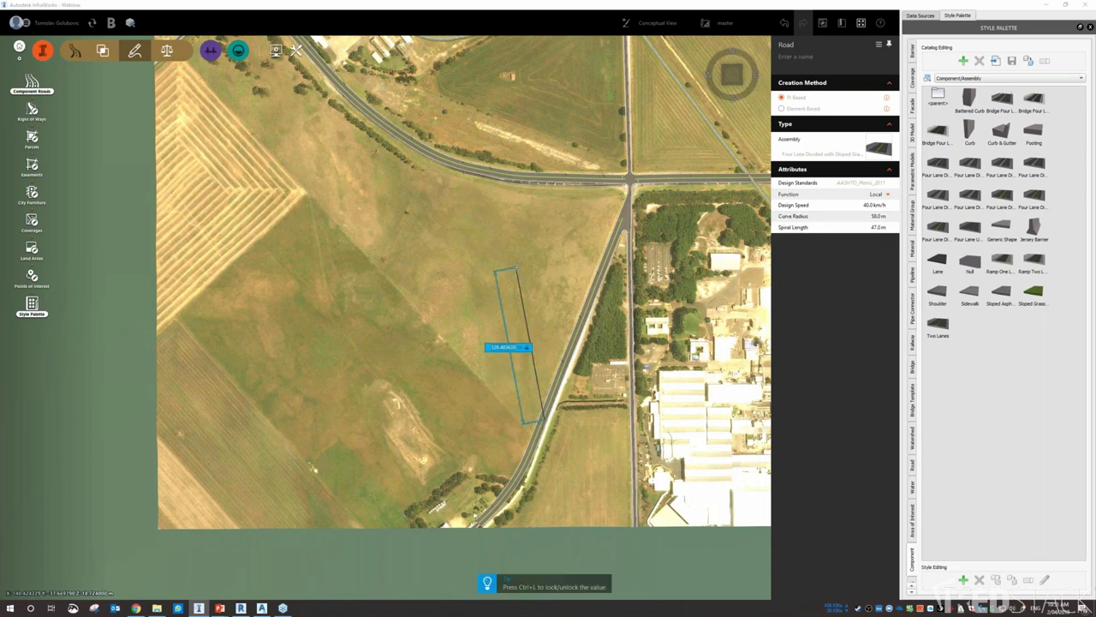
click(511, 269)
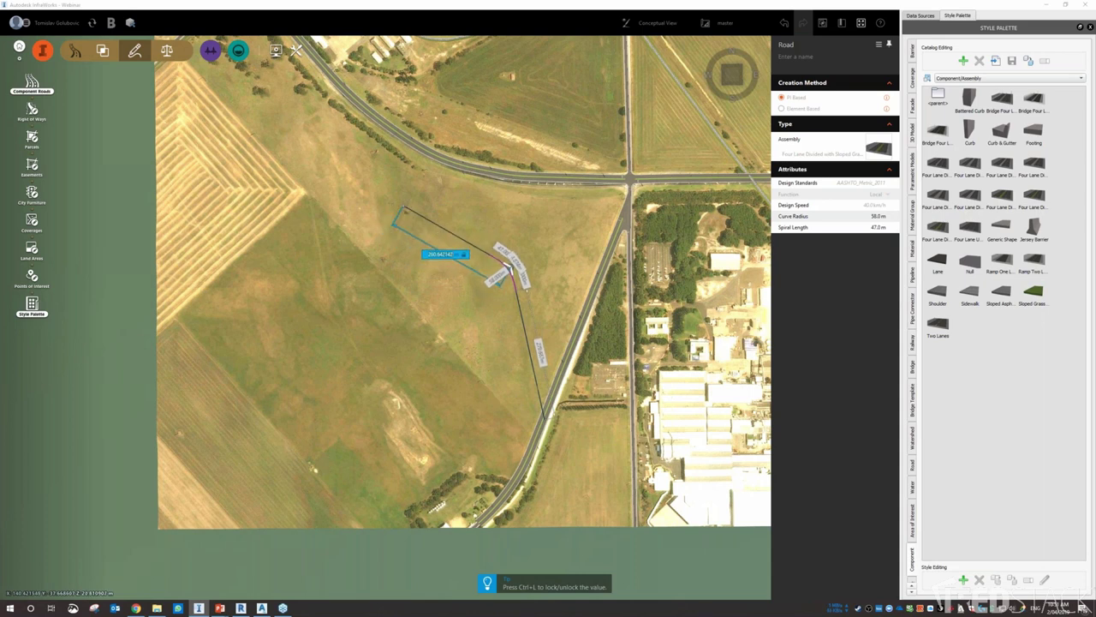
double_click(403, 208)
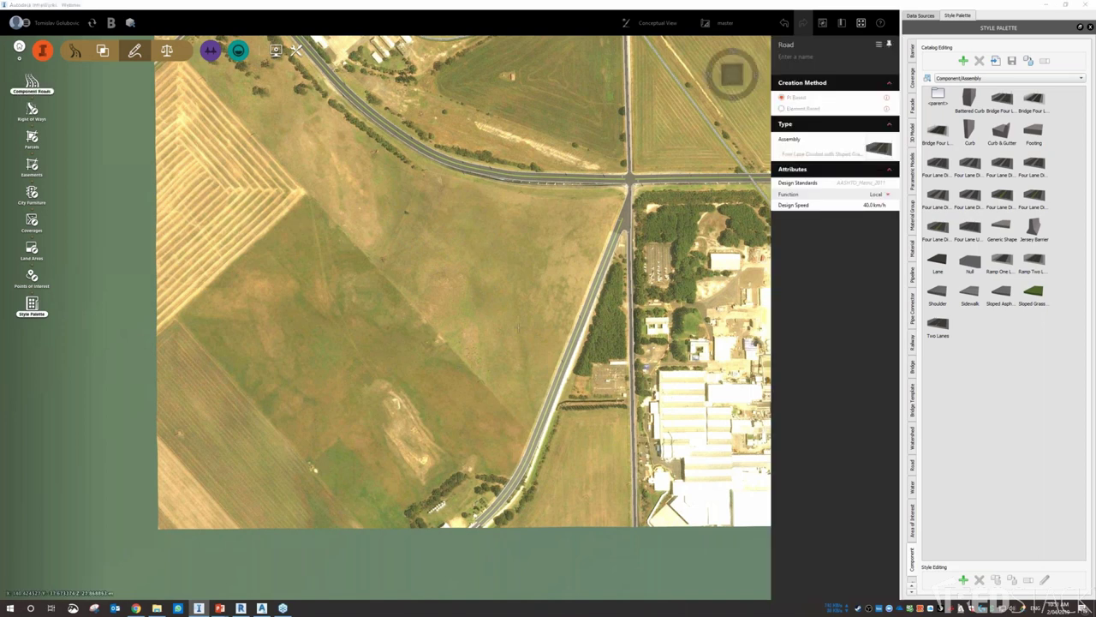
Draw a four-lane component road from the diagonal road in the south, bending northwest in the field to meet the curved road.
click(508, 454)
click(526, 261)
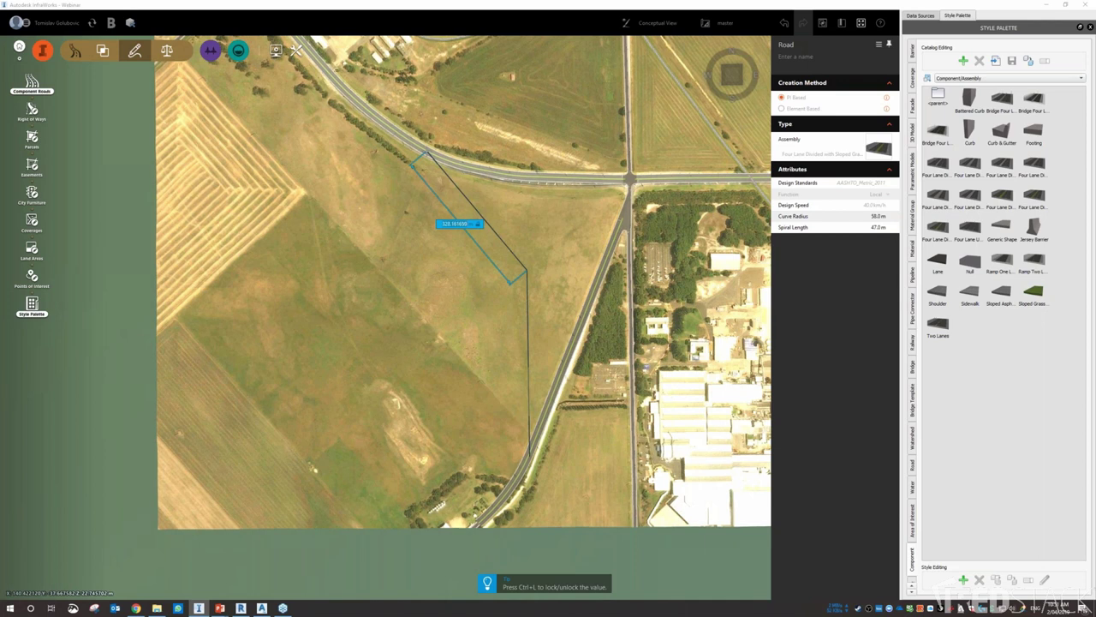
double_click(427, 153)
click(422, 132)
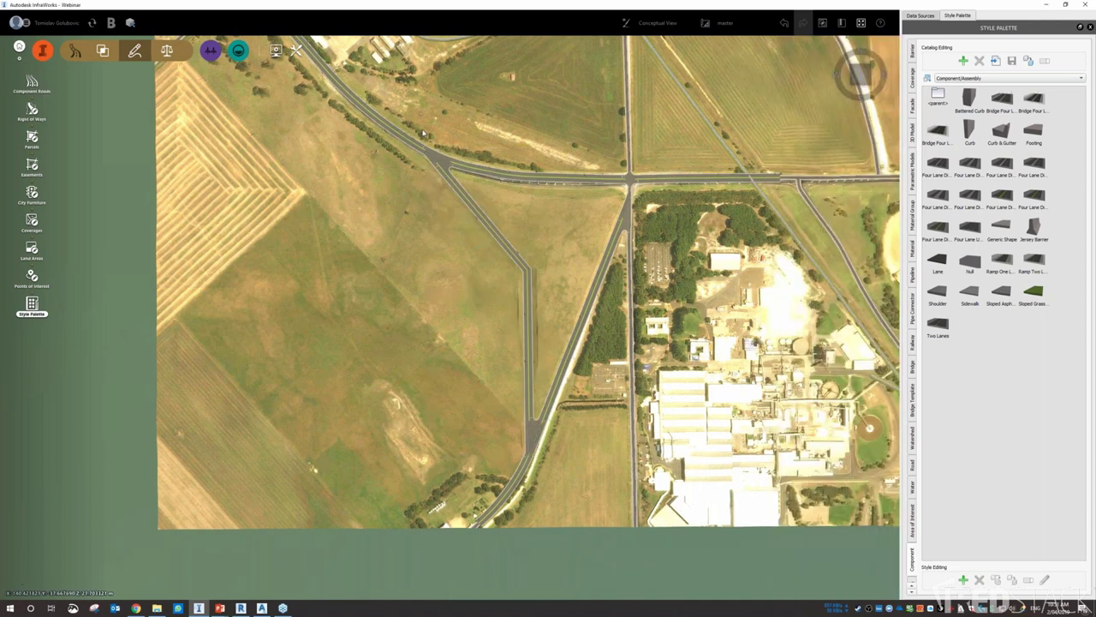
Inspect the lane group on the eastern approach of the new road's northern intersection and its turn arrow options, without changing them.
scroll(424, 131, up, 5)
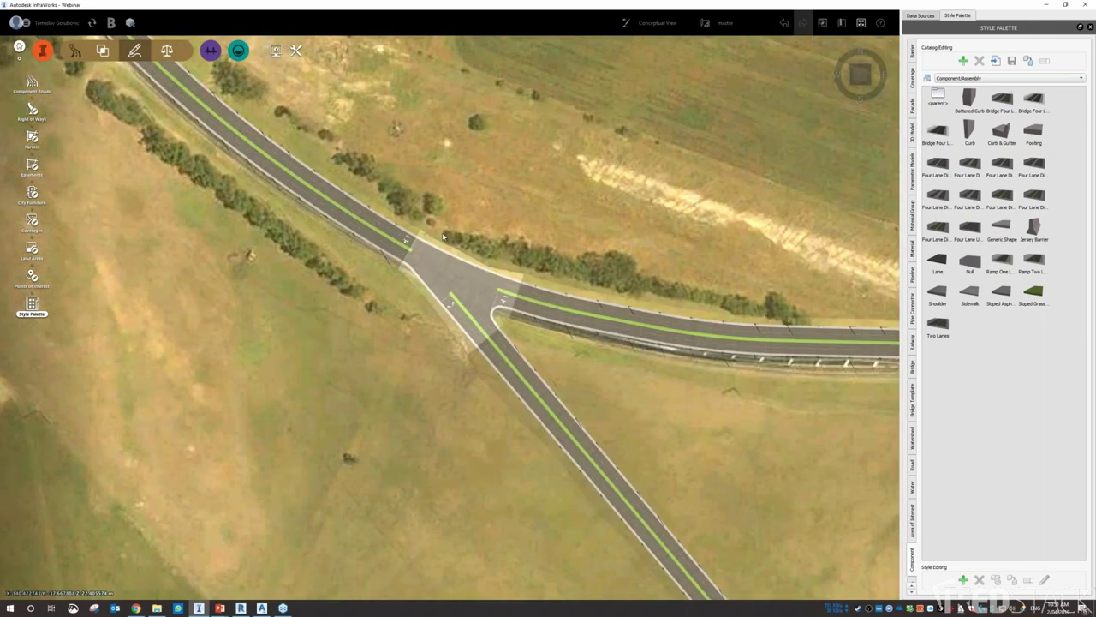
scroll(447, 287, up, 3)
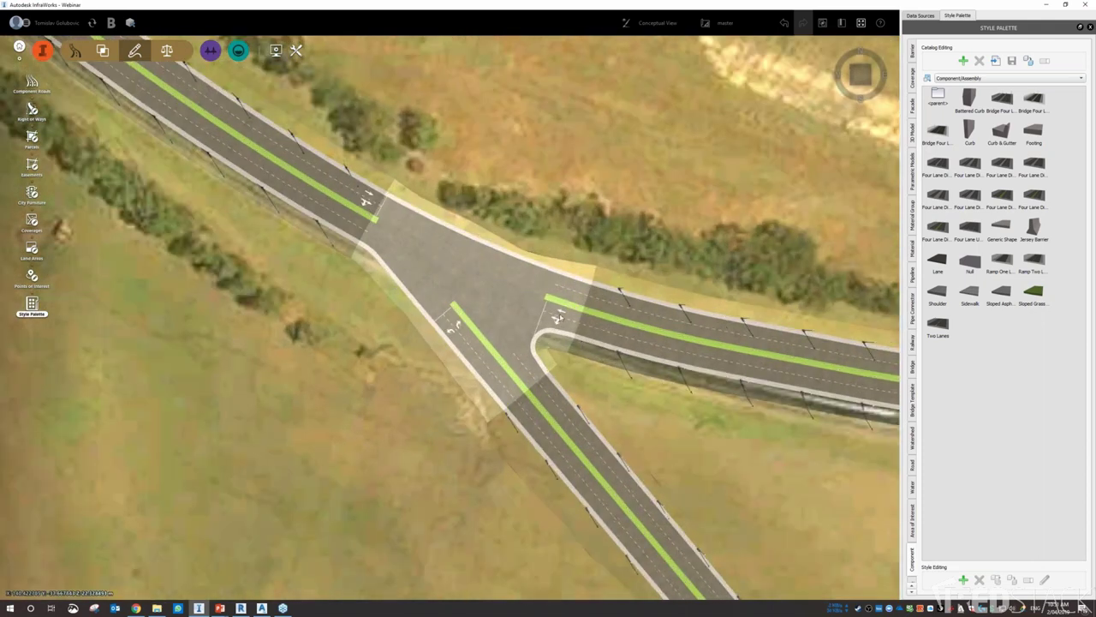
click(554, 326)
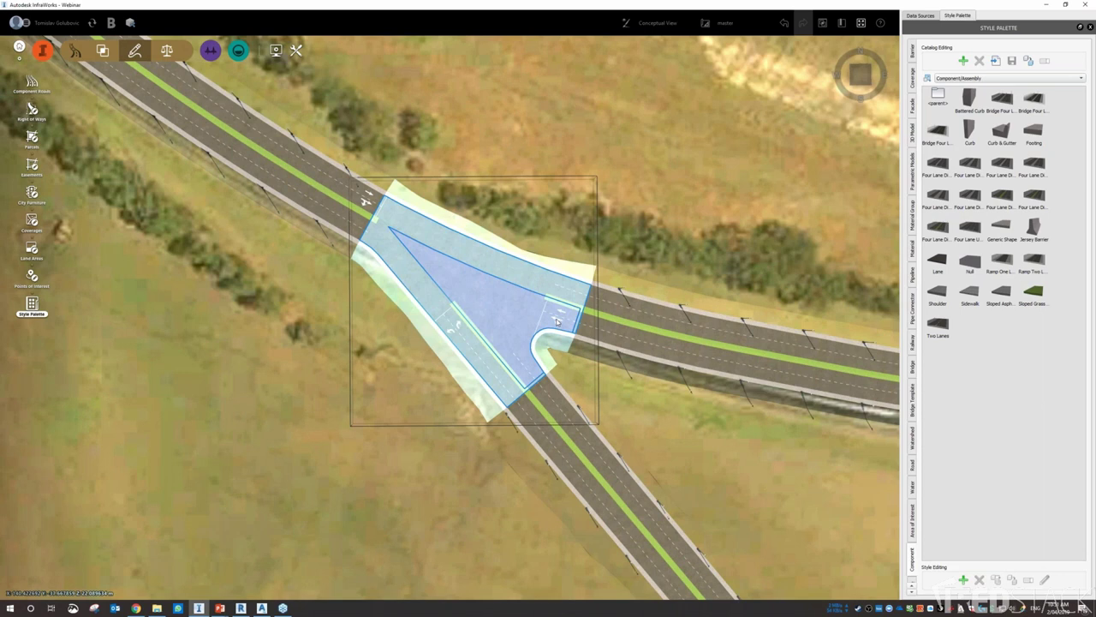
click(576, 312)
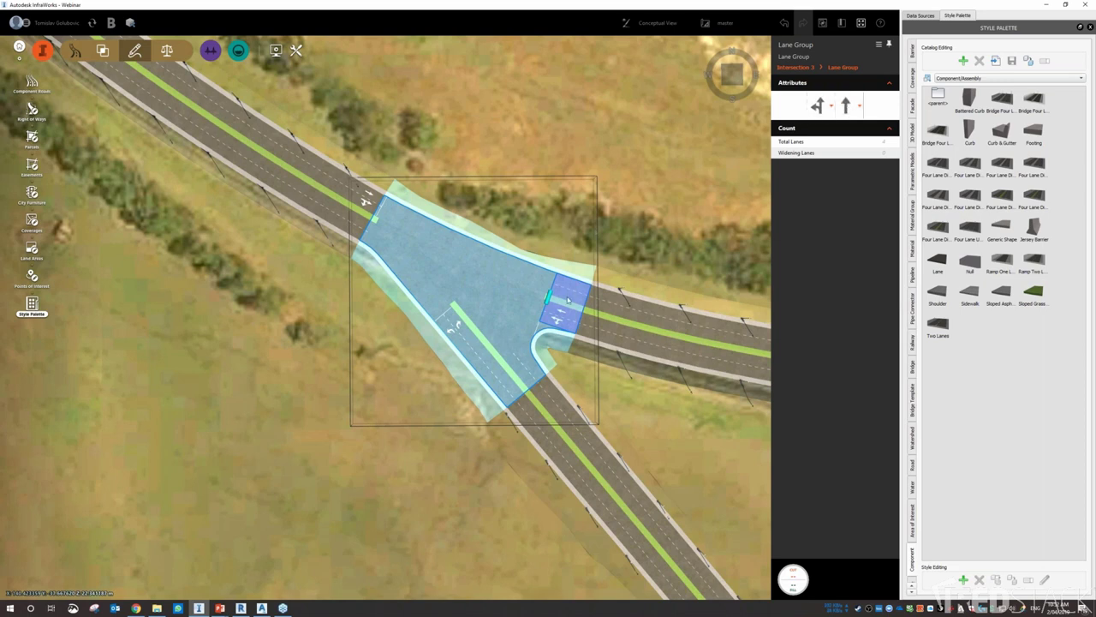
click(818, 104)
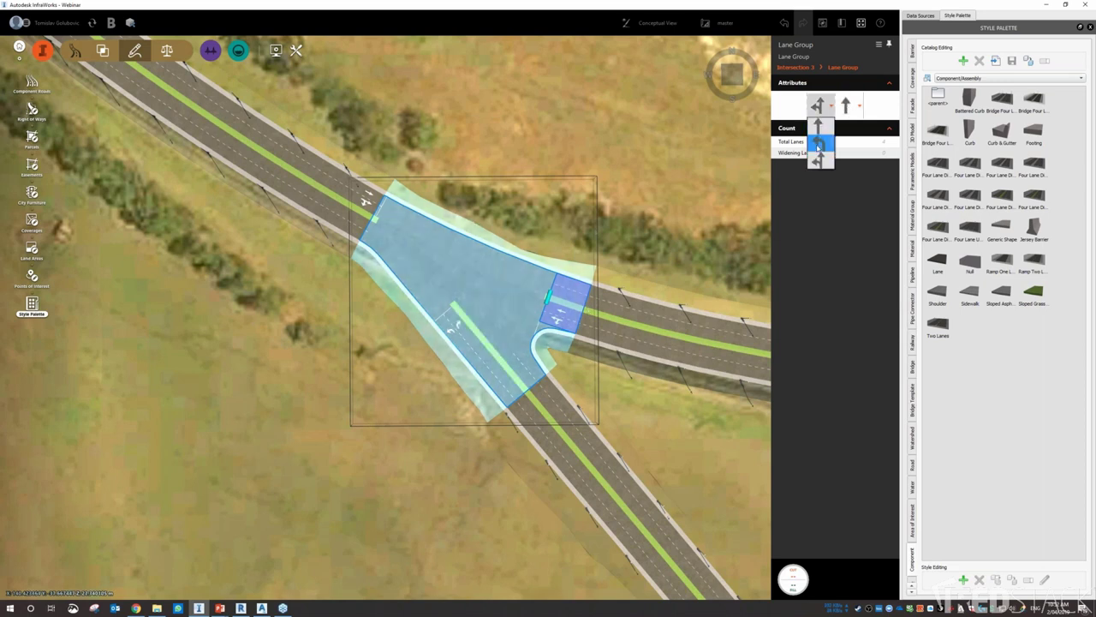
click(615, 159)
click(614, 159)
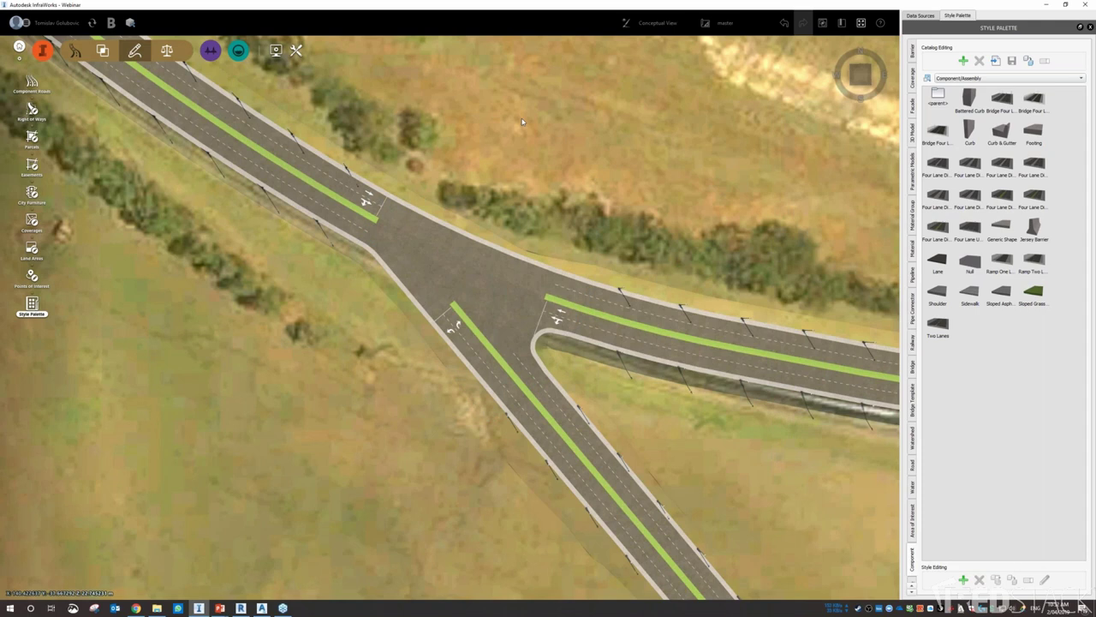
scroll(518, 136, down, 3)
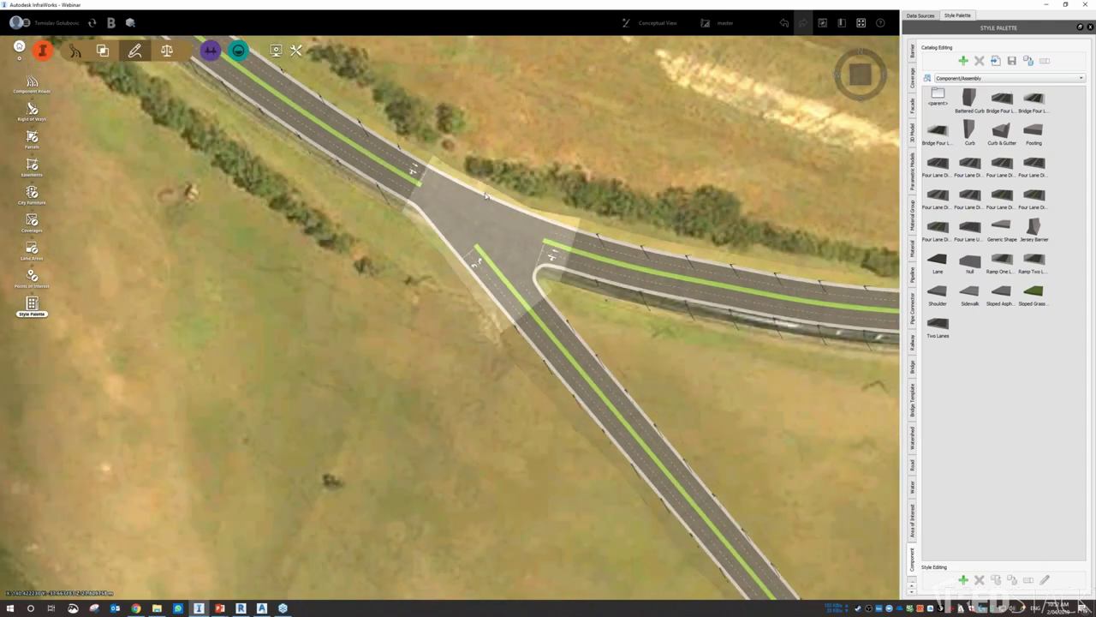
scroll(419, 128, down, 2)
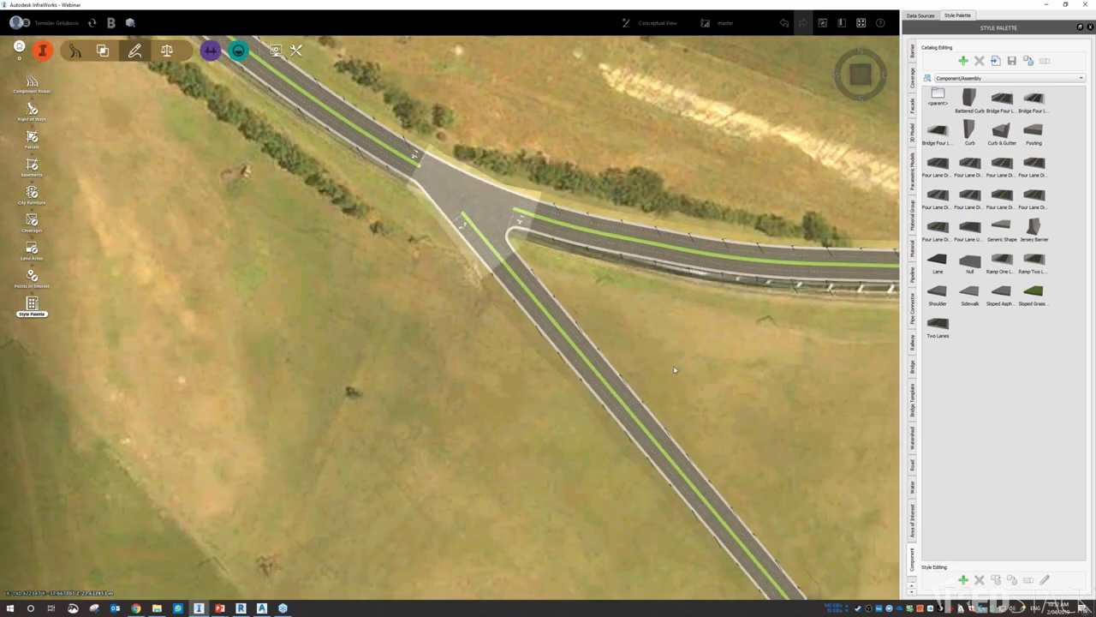
right_drag(731, 540, 603, 371)
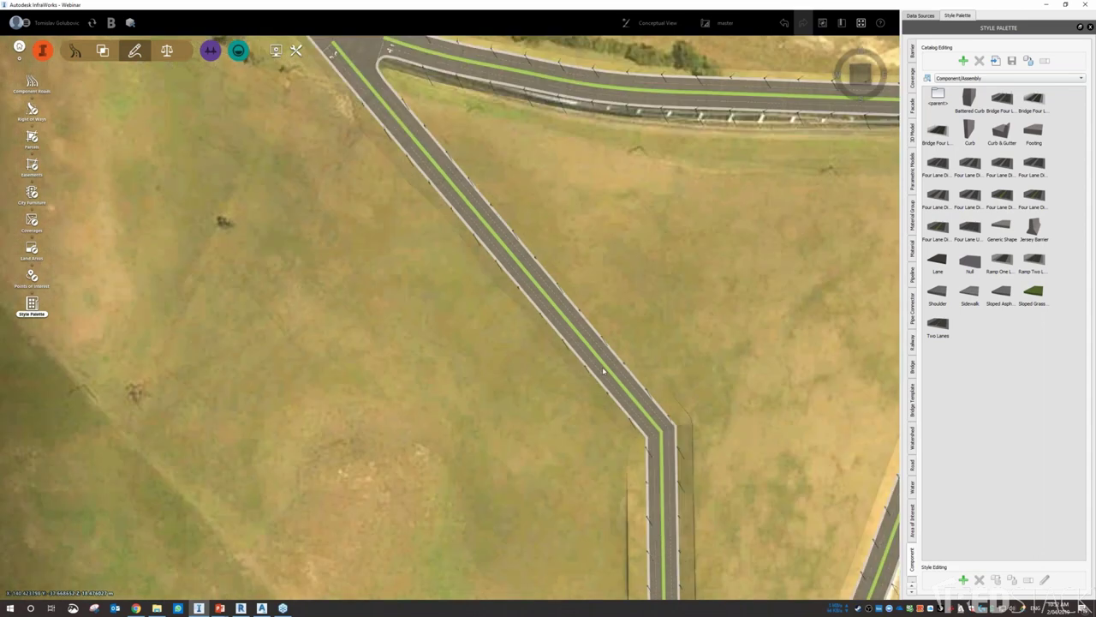
Convert the southern intersection, where the new road meets the diagonal road, from an intersection to a roundabout.
right_drag(634, 582, 568, 406)
right_drag(594, 583, 569, 386)
right_drag(591, 561, 583, 381)
right_drag(603, 525, 591, 384)
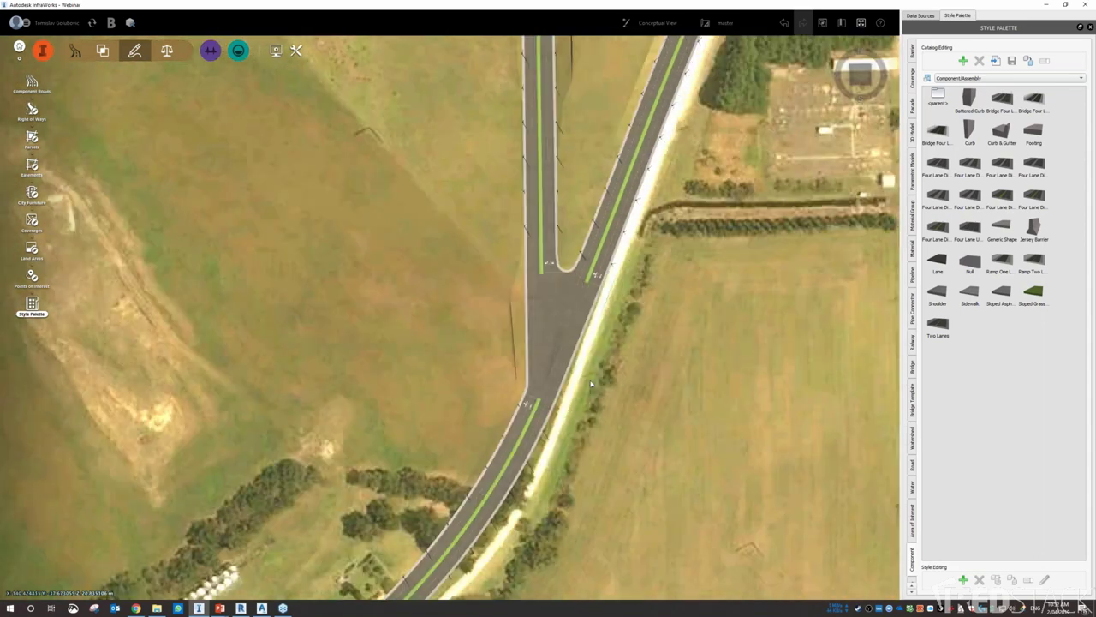
scroll(590, 383, up, 2)
click(532, 266)
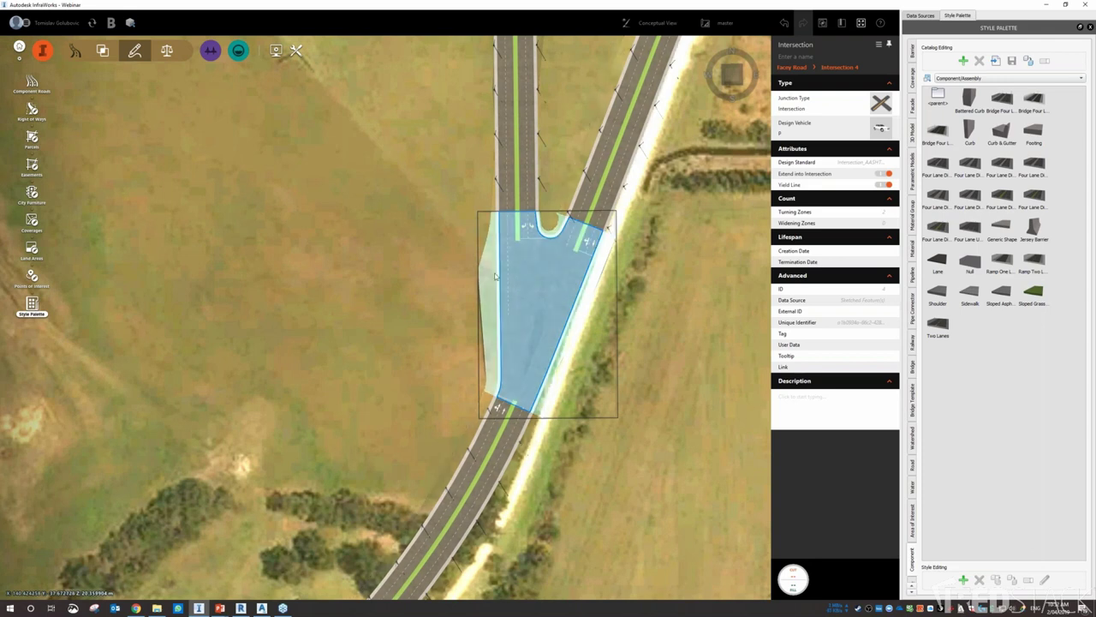
click(880, 105)
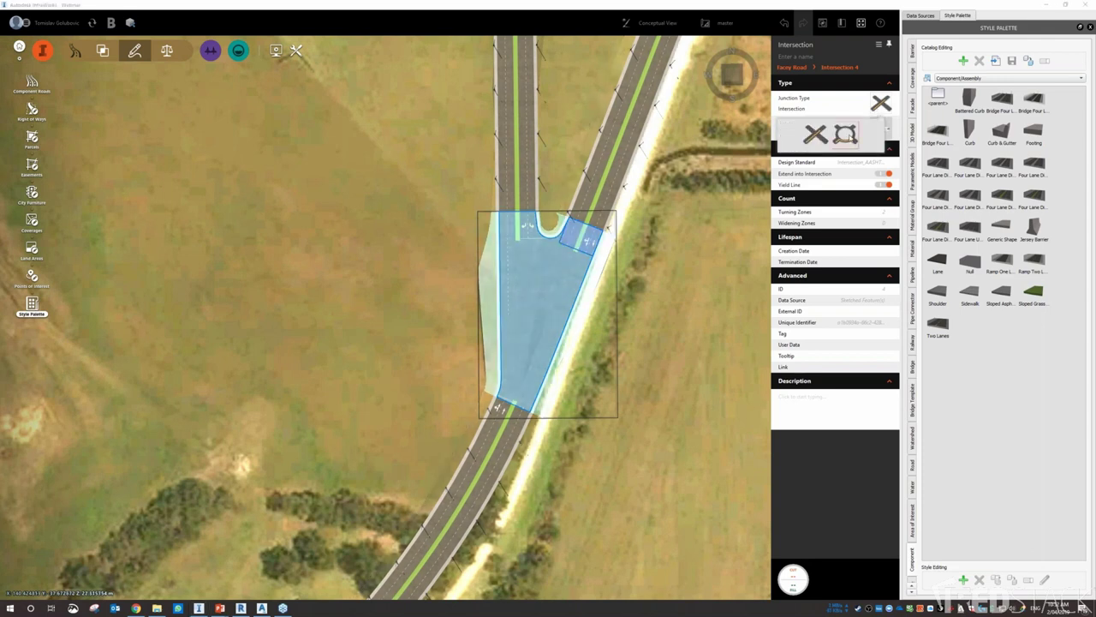
click(845, 127)
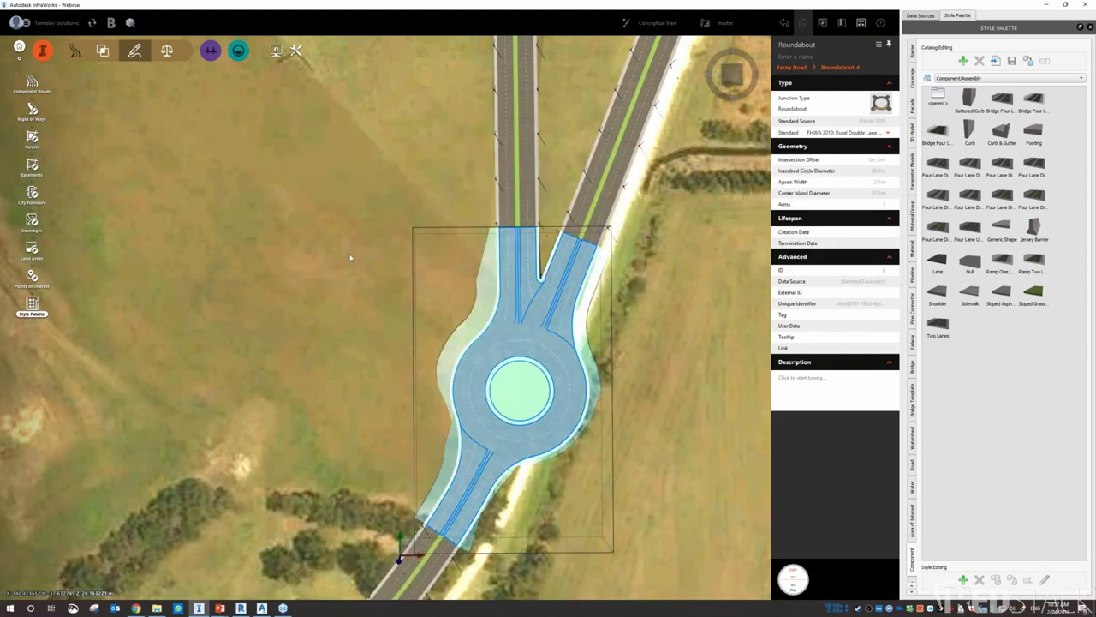
click(350, 258)
Inspect the geometry, lane width and tilted plane properties of the new roundabout's roundel, without changing them.
drag(391, 352, 459, 322)
shift+middle_drag(458, 321, 465, 304)
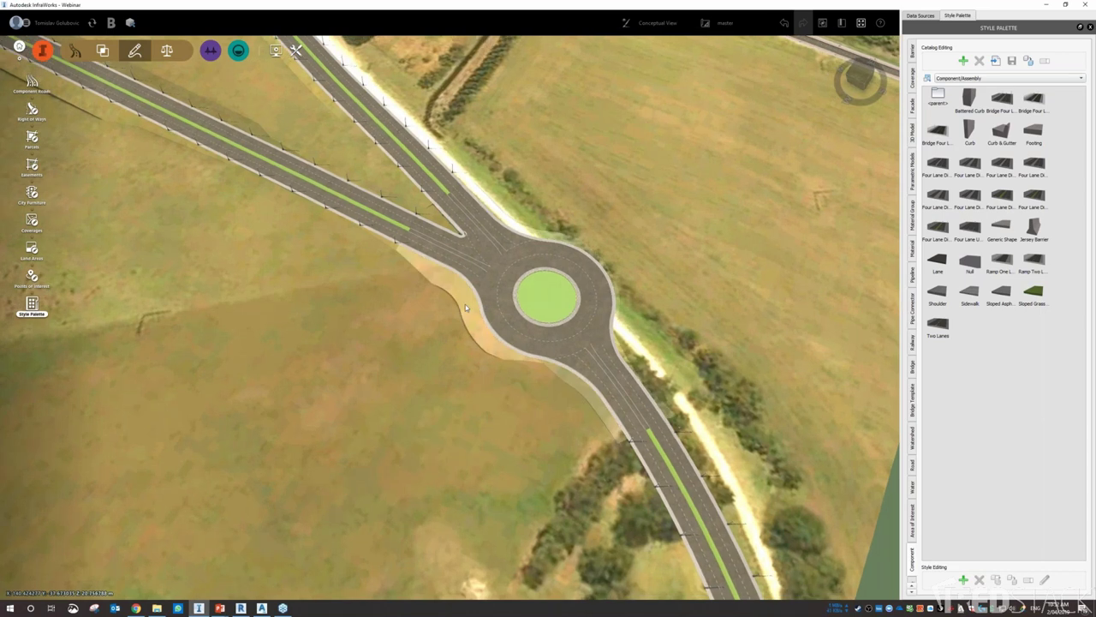
click(593, 316)
click(590, 308)
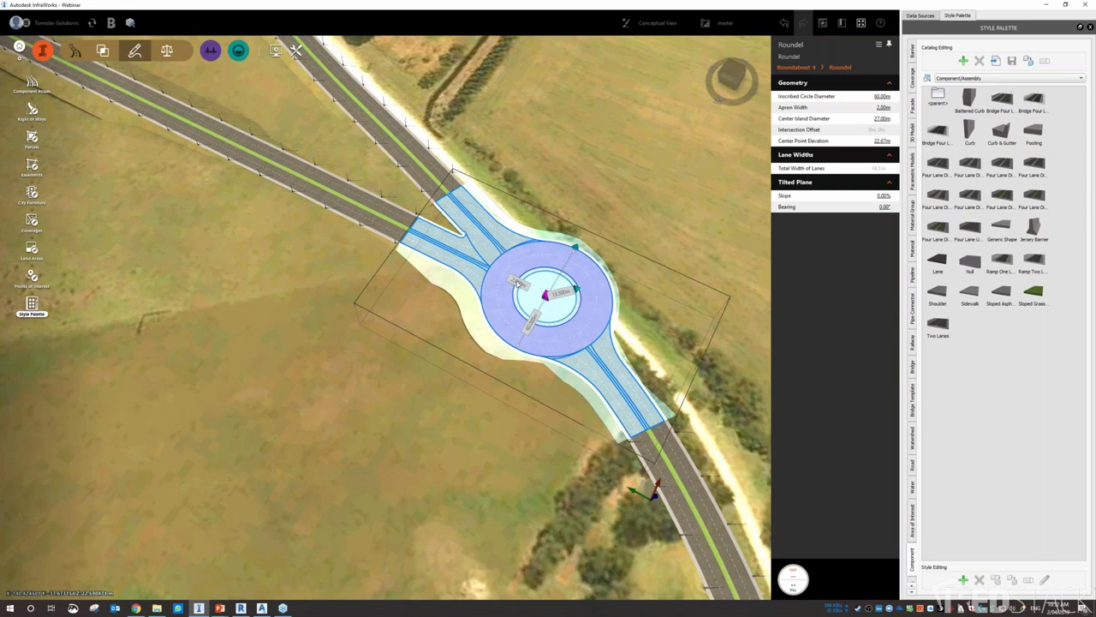
middle_drag(443, 363, 285, 422)
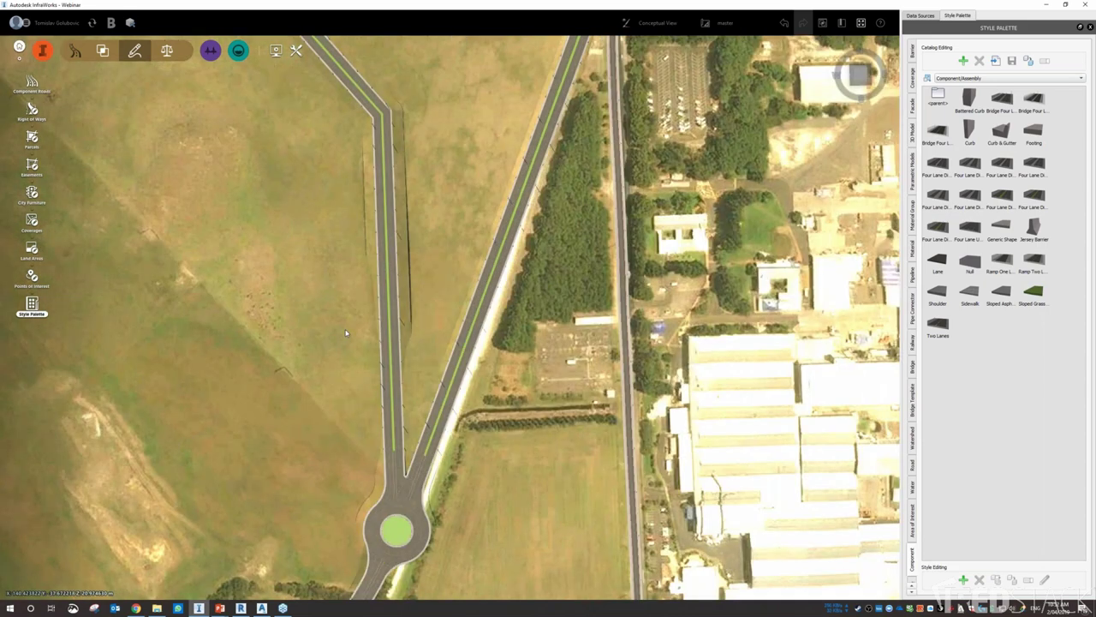
Replace the sharp bend midway along the new road with a horizontal curve and widen it into a long, gentle curve.
middle_drag(346, 333, 519, 199)
drag(520, 199, 454, 287)
scroll(454, 287, up, 3)
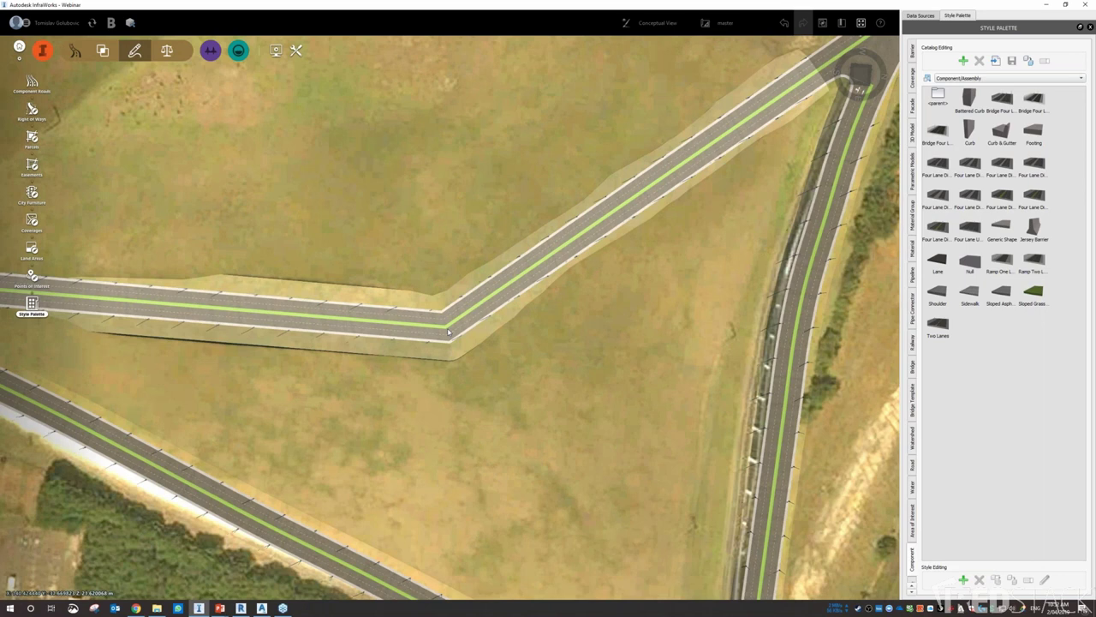
click(443, 324)
right_click(444, 327)
mouse_move(489, 341)
click(566, 344)
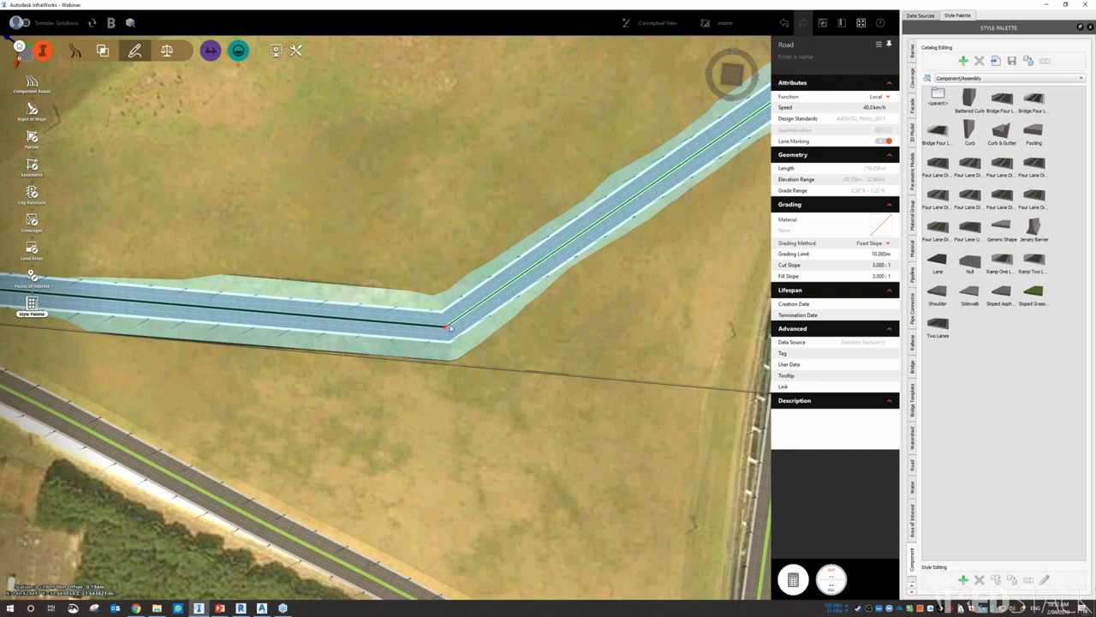
click(457, 319)
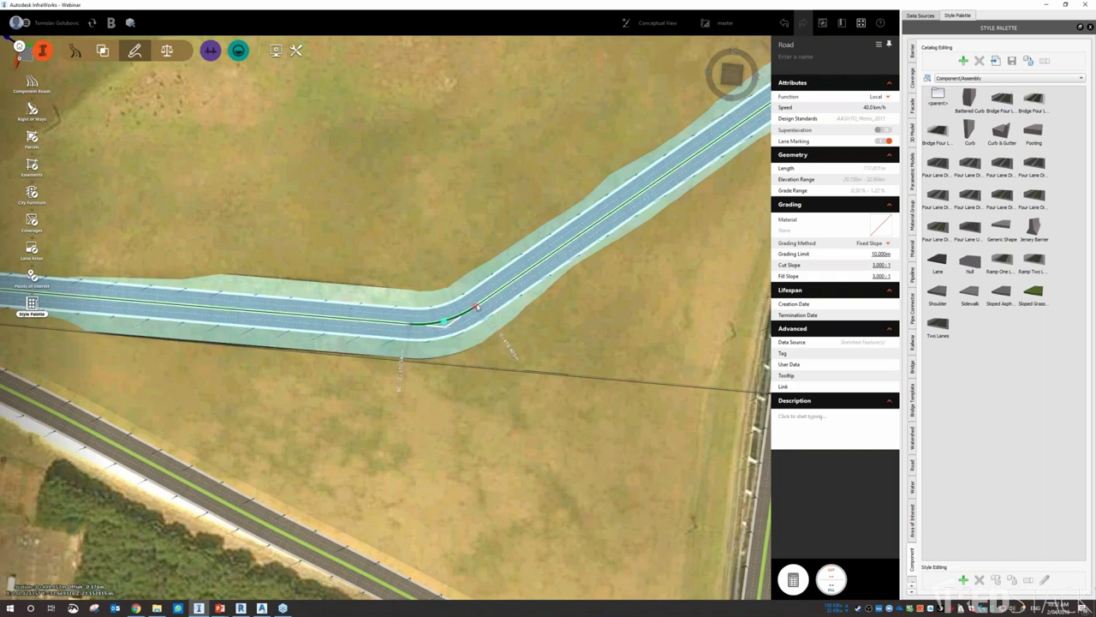
drag(501, 296, 494, 318)
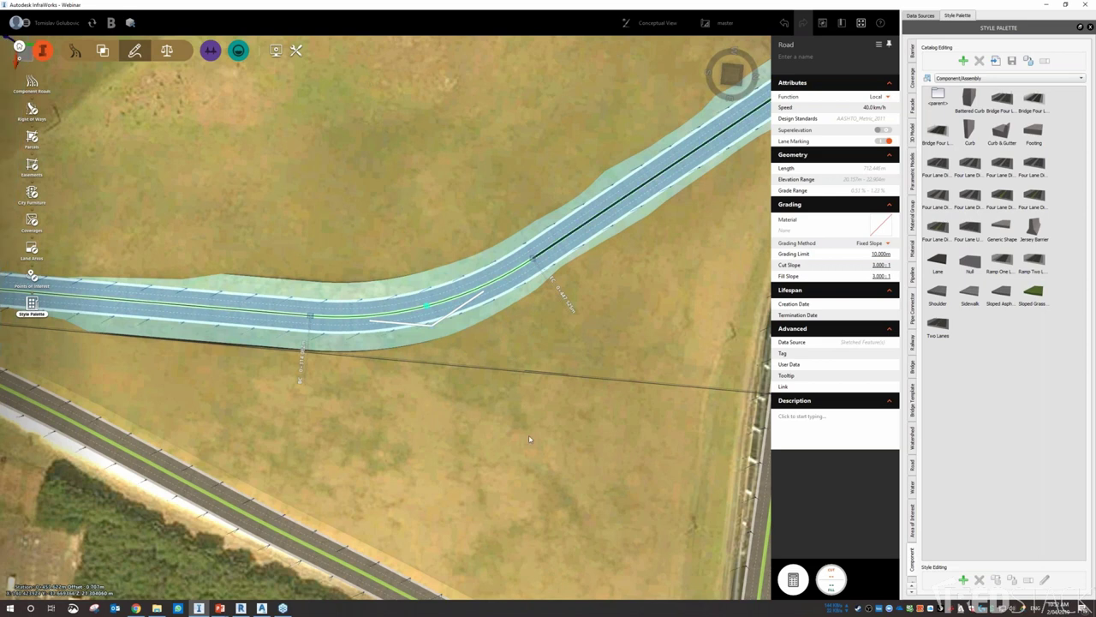
click(468, 362)
Show the new road's profile view and move its first intermediate vertical point up to about station 0+310, forming a crest.
drag(468, 363, 459, 337)
scroll(459, 337, down, 3)
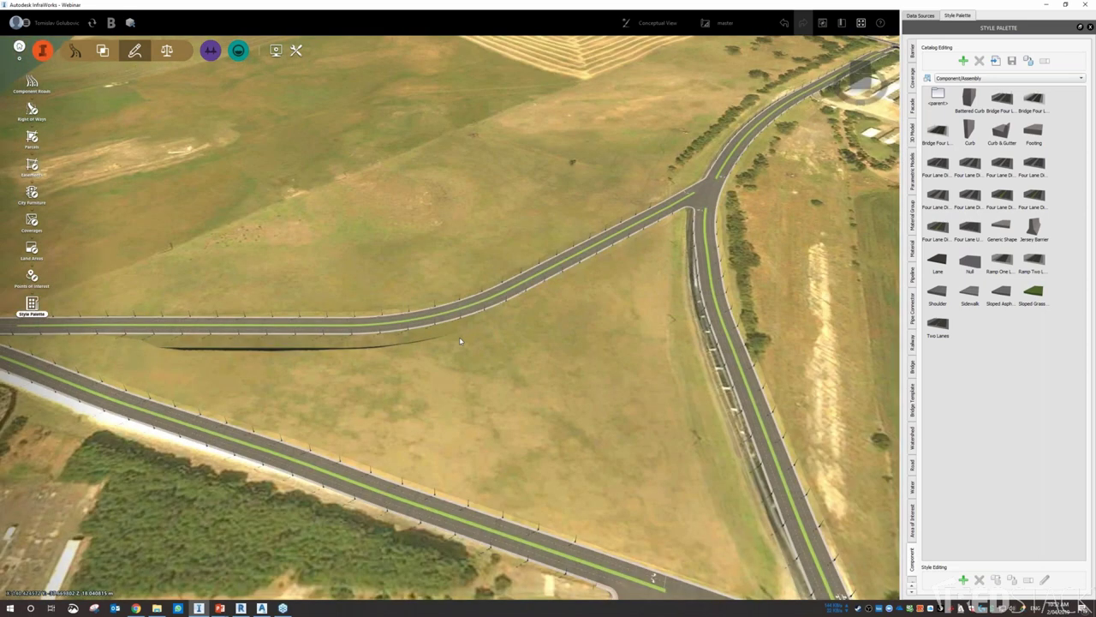
middle_drag(459, 337, 512, 345)
click(509, 344)
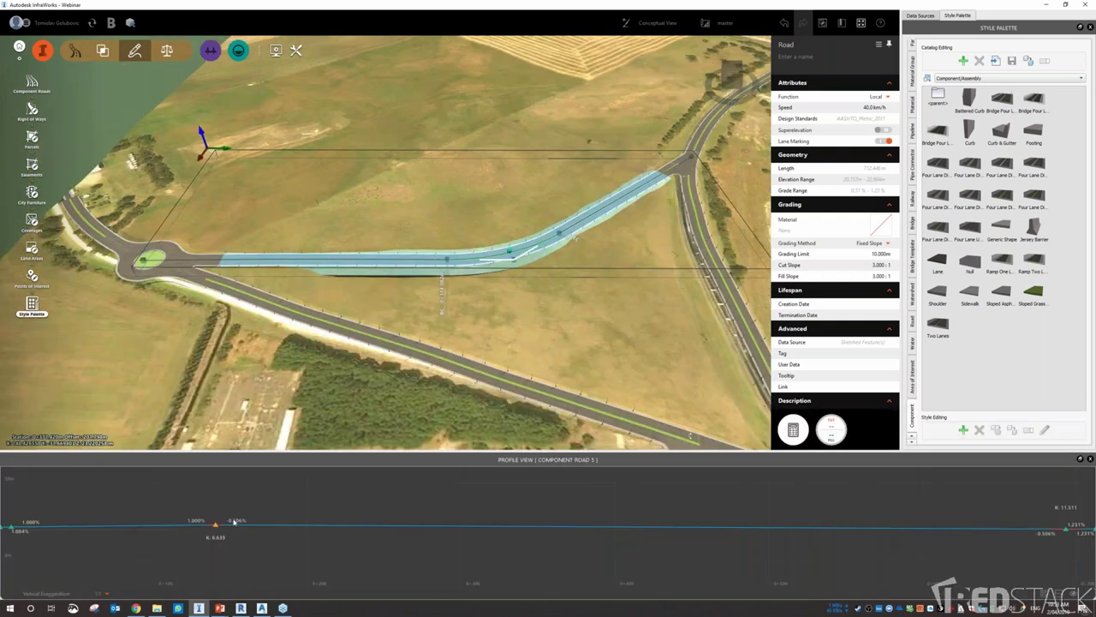
drag(216, 524, 491, 517)
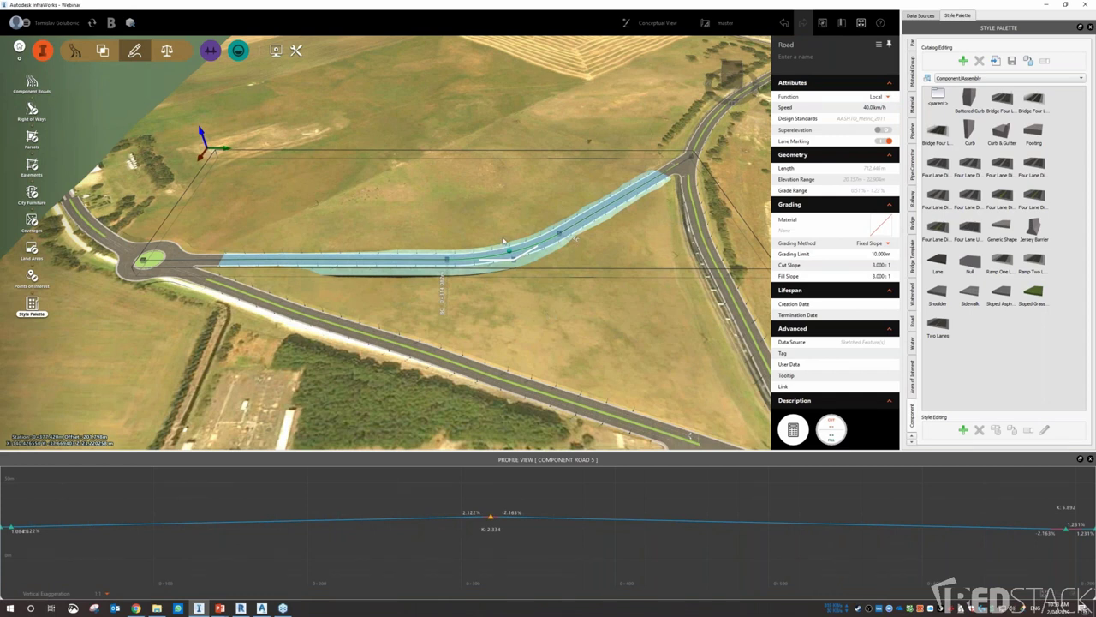
key(Escape)
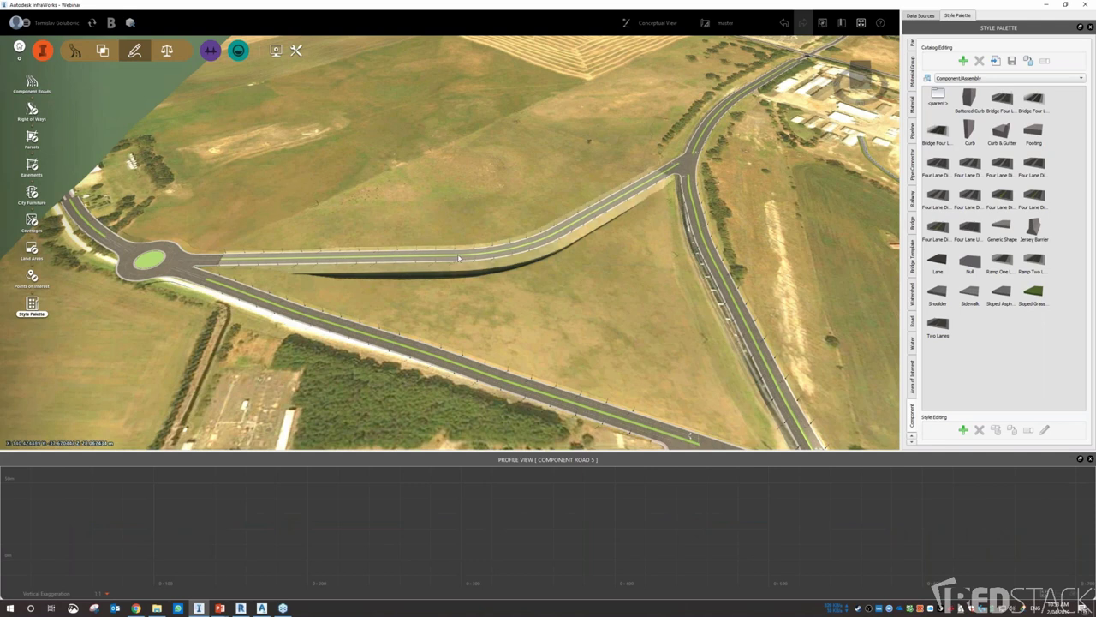
Set the new road's grading limit to 50 m.
click(554, 297)
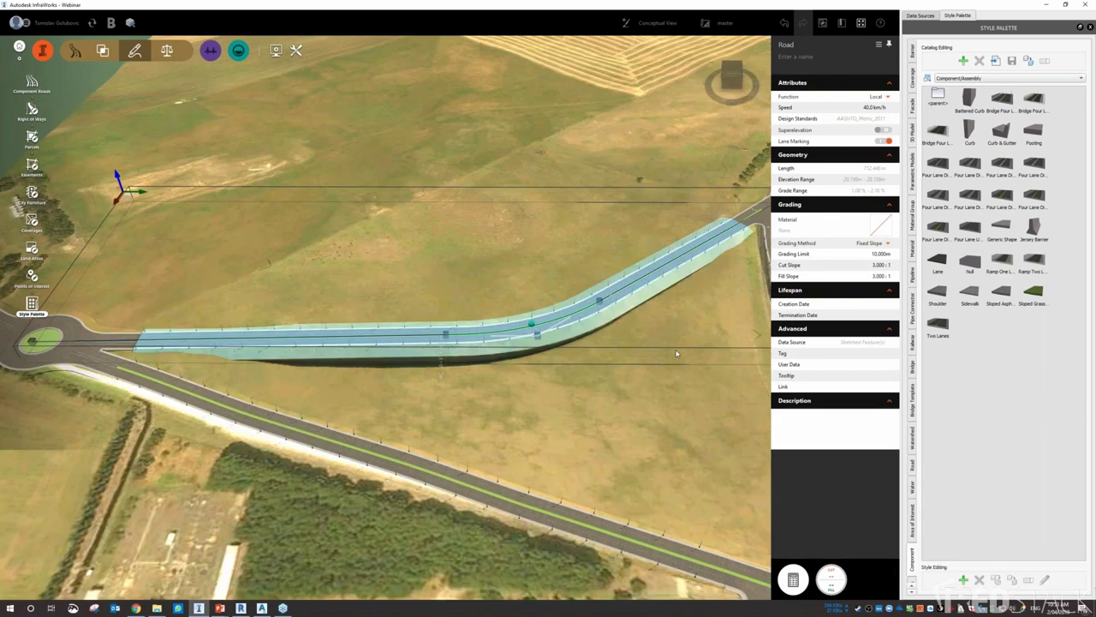
click(881, 254)
text(50m)
key(Return)
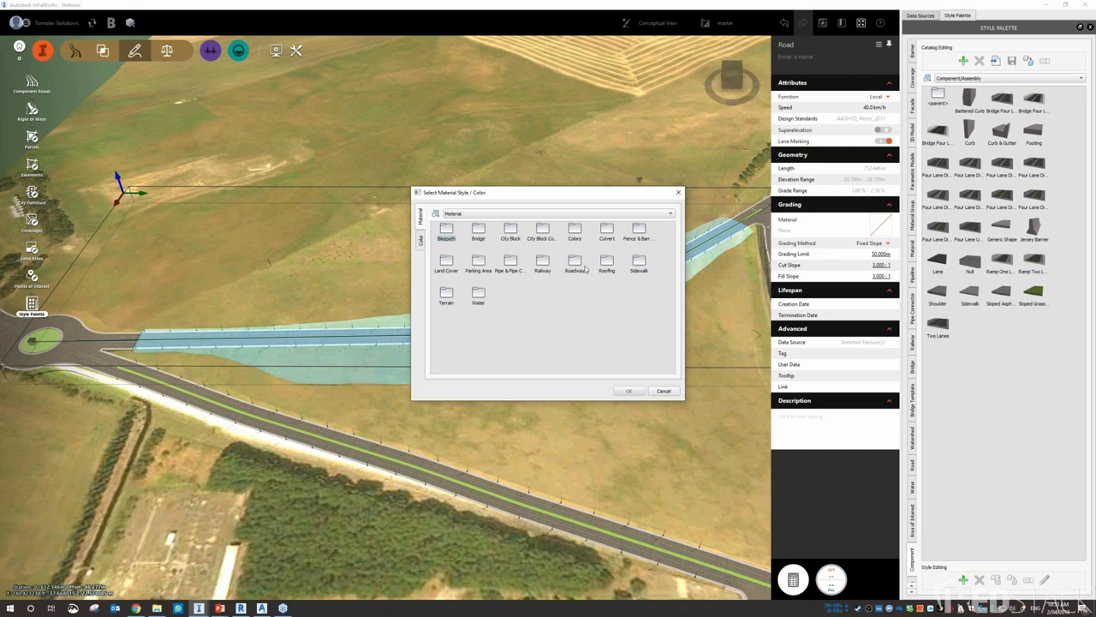
click(446, 298)
click(452, 262)
double_click(448, 261)
click(575, 298)
click(599, 265)
click(538, 300)
click(519, 300)
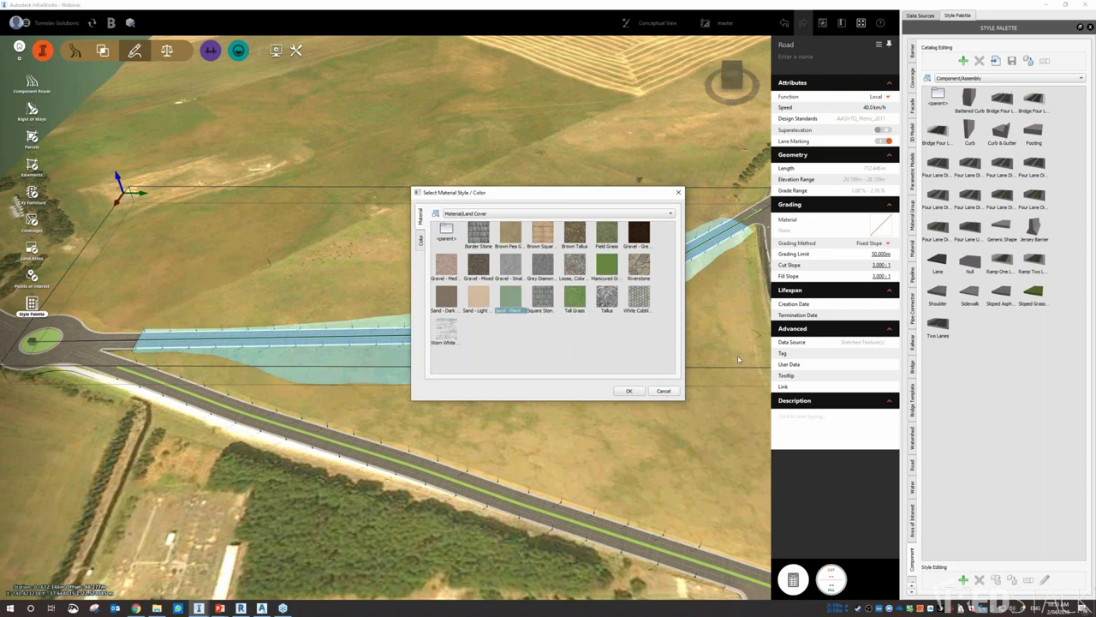
Set the new road's grading material to Material/Land Cover/Field Grass.
click(880, 228)
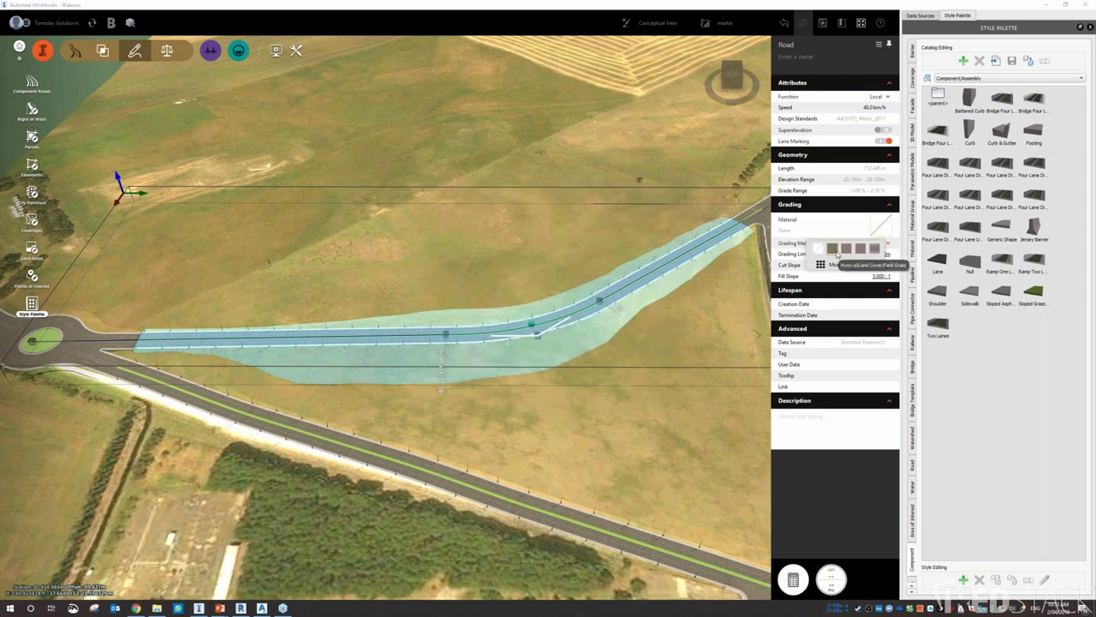
click(832, 250)
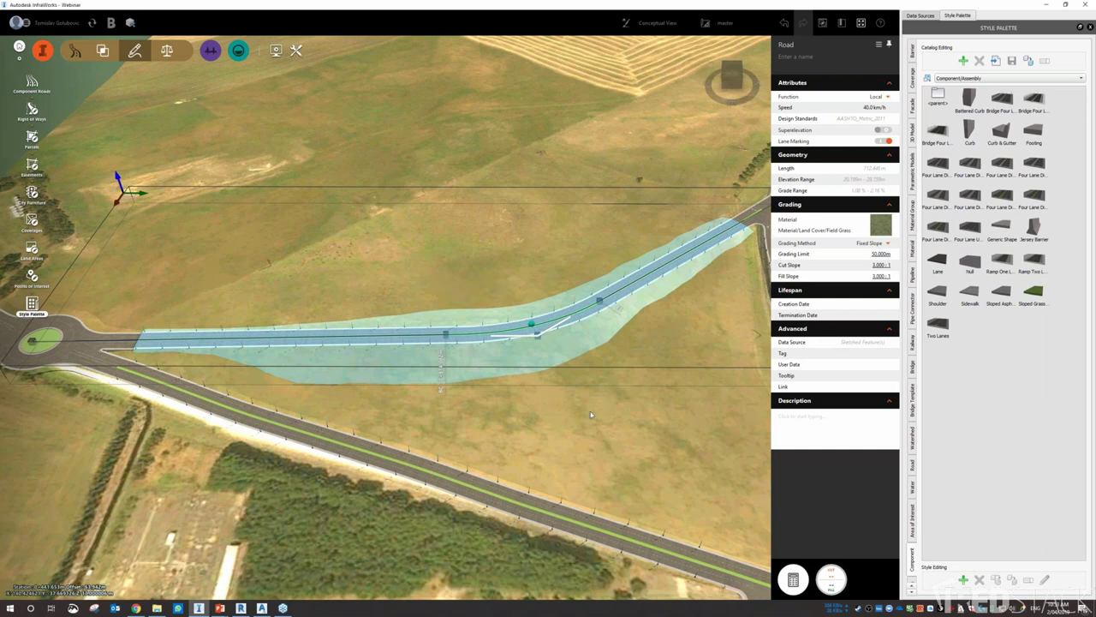
click(515, 426)
drag(515, 426, 417, 347)
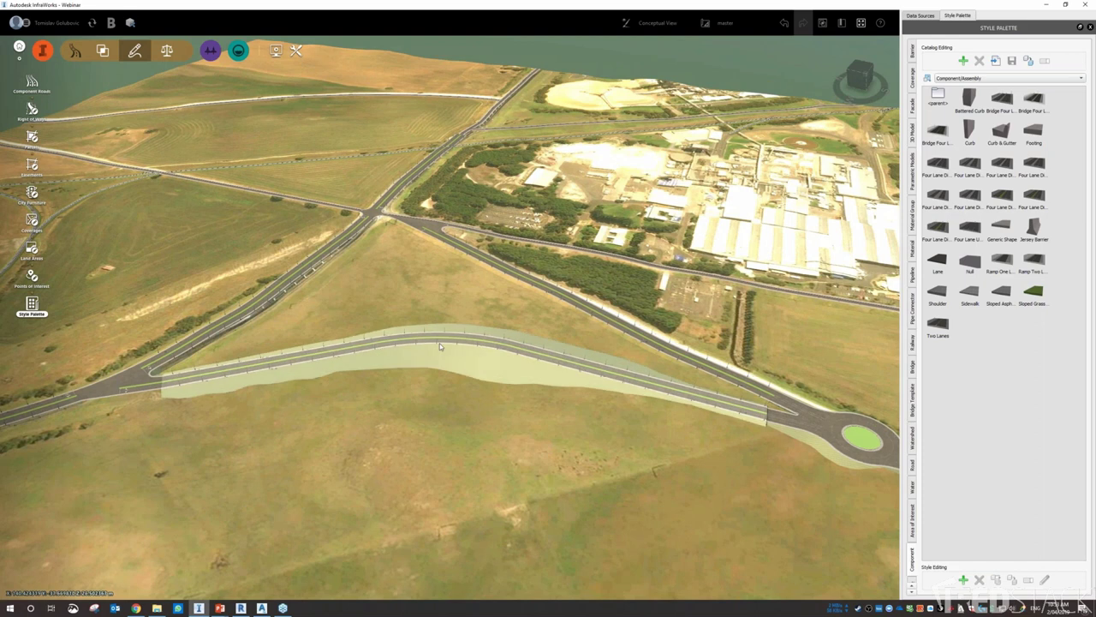
Add a parametric bridge structure to the raised, curved middle section of the new road.
click(440, 344)
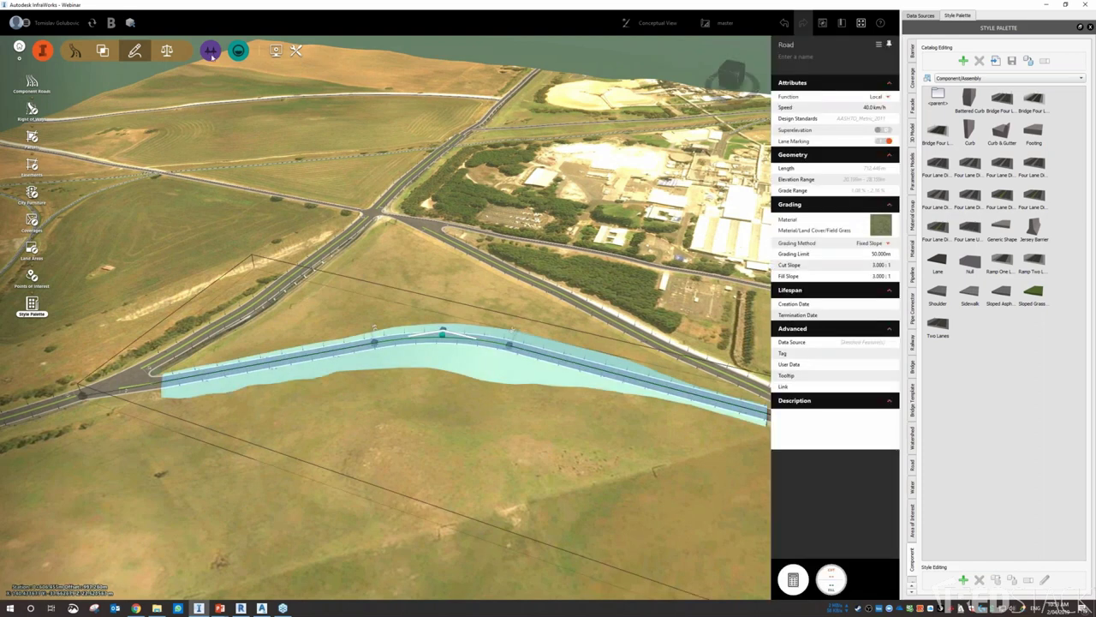
right_click(458, 343)
mouse_move(515, 424)
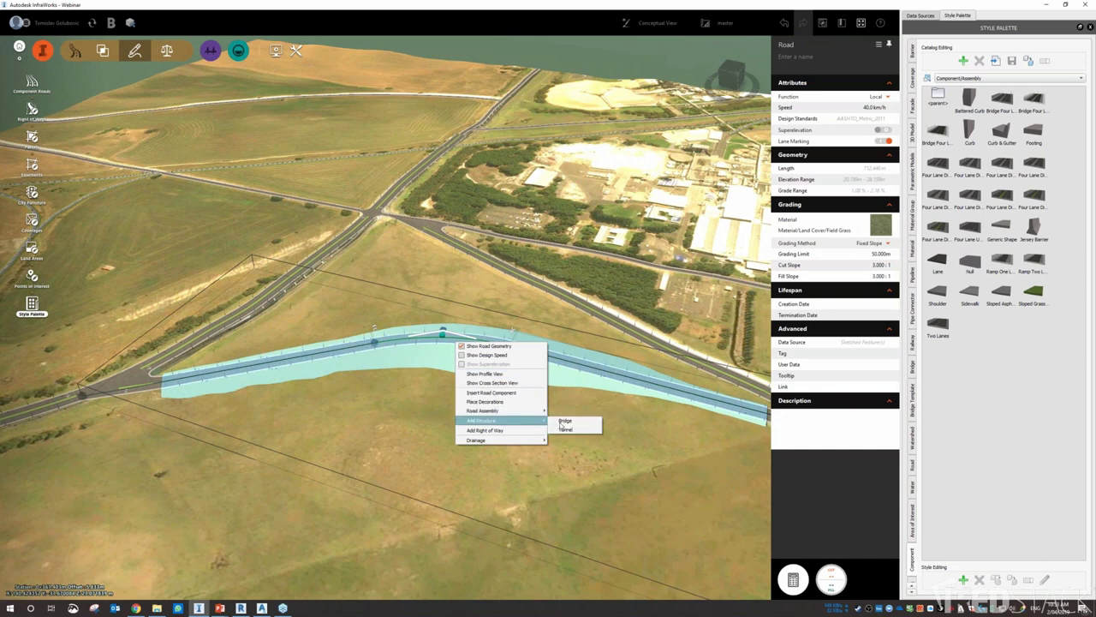
click(556, 421)
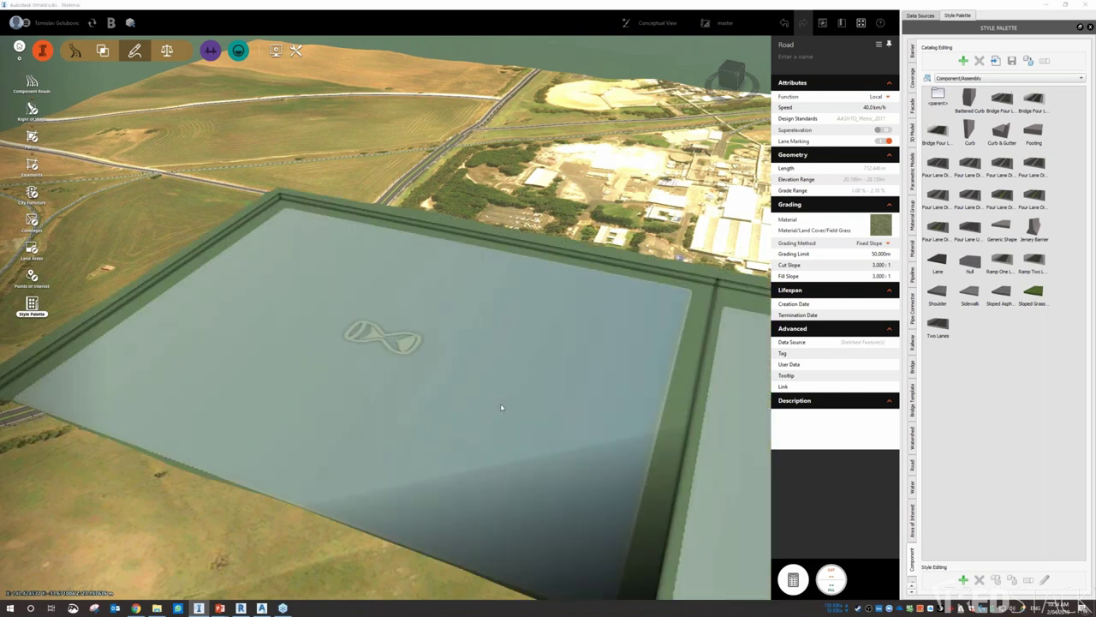
click(502, 408)
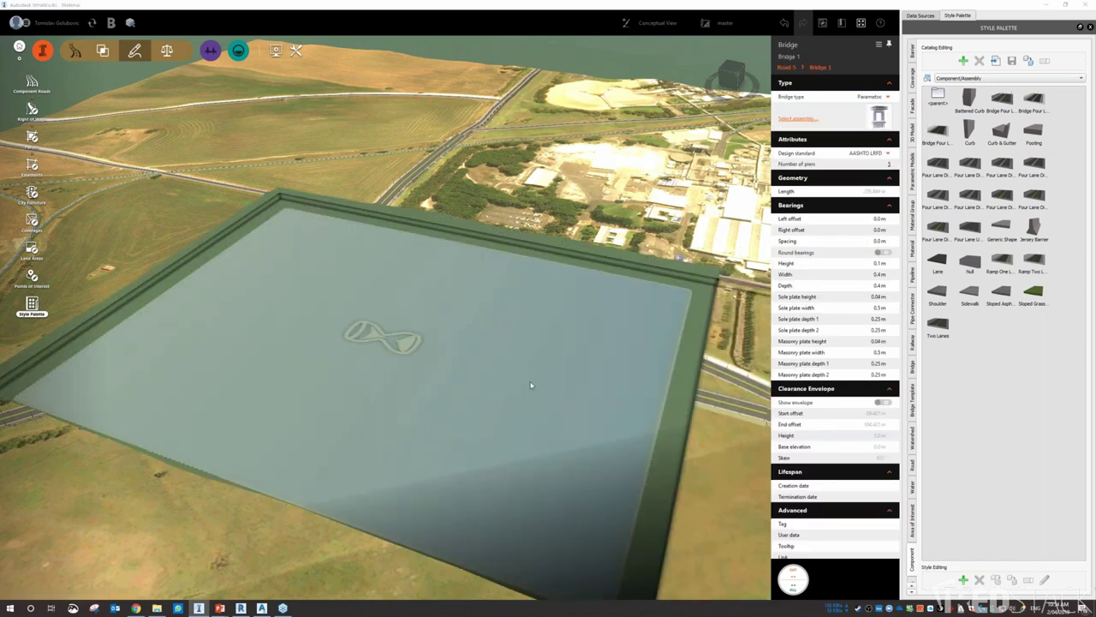
click(729, 27)
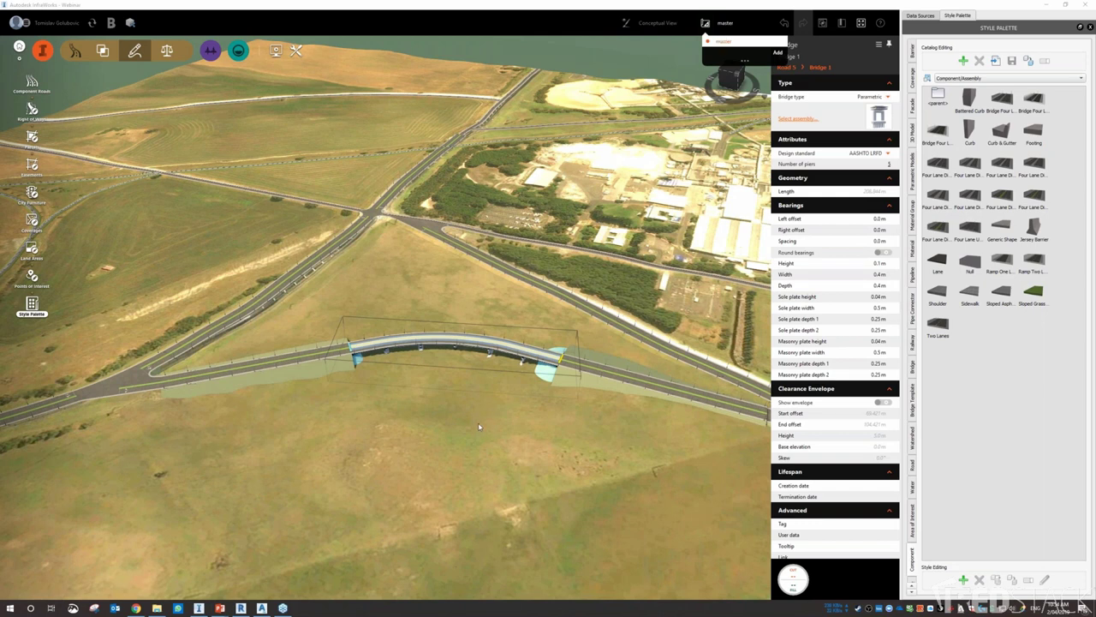
click(485, 457)
click(485, 456)
Examine the new bridge's girders, piers, foundations and abutments from several angles, and its fit within the surrounding road network.
drag(485, 457, 439, 407)
scroll(492, 438, up, 5)
shift+middle_drag(439, 407, 459, 374)
click(459, 373)
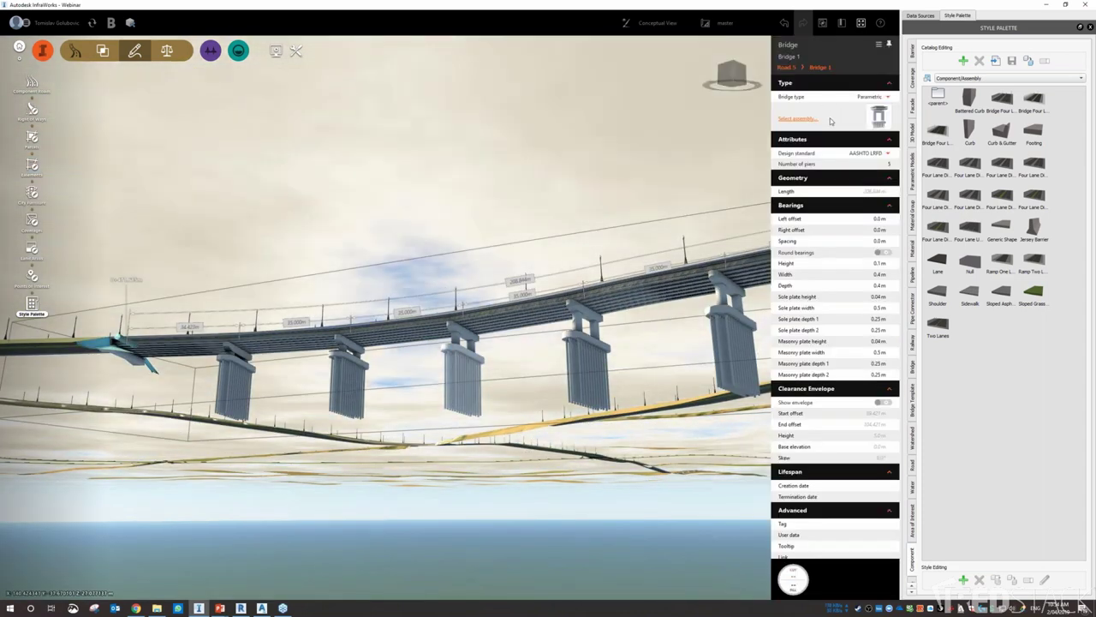
click(464, 368)
drag(524, 163, 509, 266)
key(Escape)
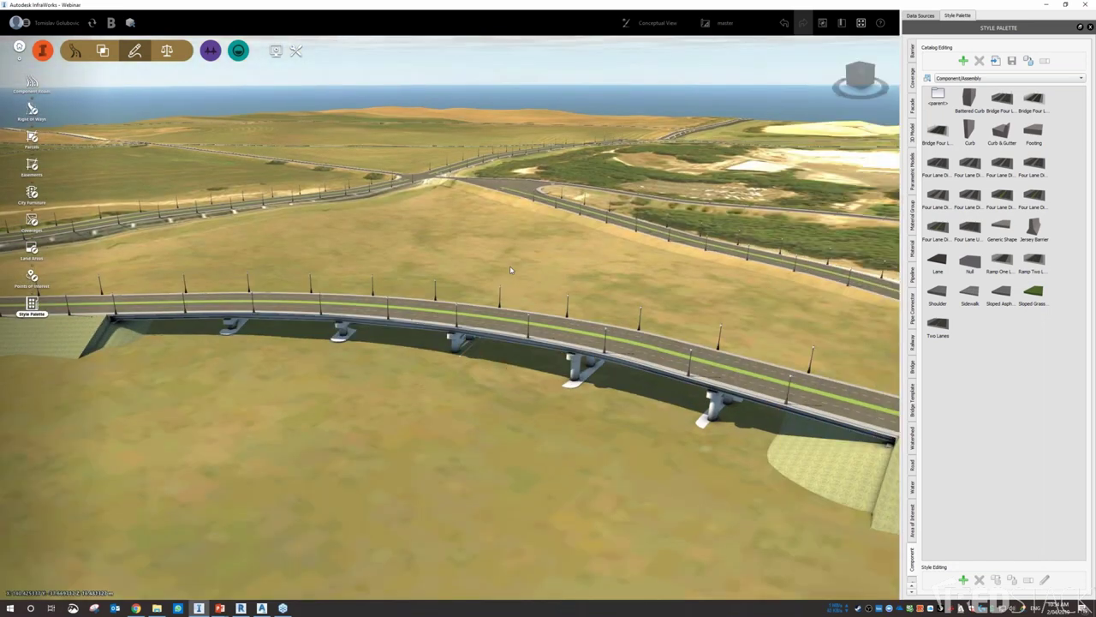
scroll(510, 266, down, 3)
scroll(503, 267, down, 2)
drag(502, 260, 433, 283)
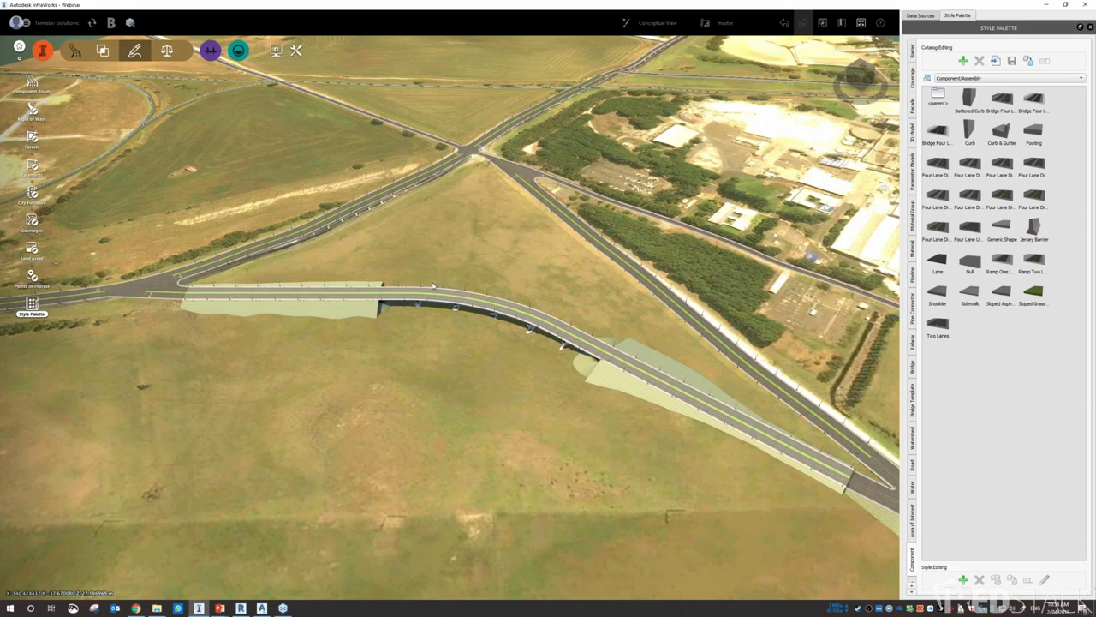
scroll(446, 338, down, 3)
shift+middle_drag(446, 338, 375, 362)
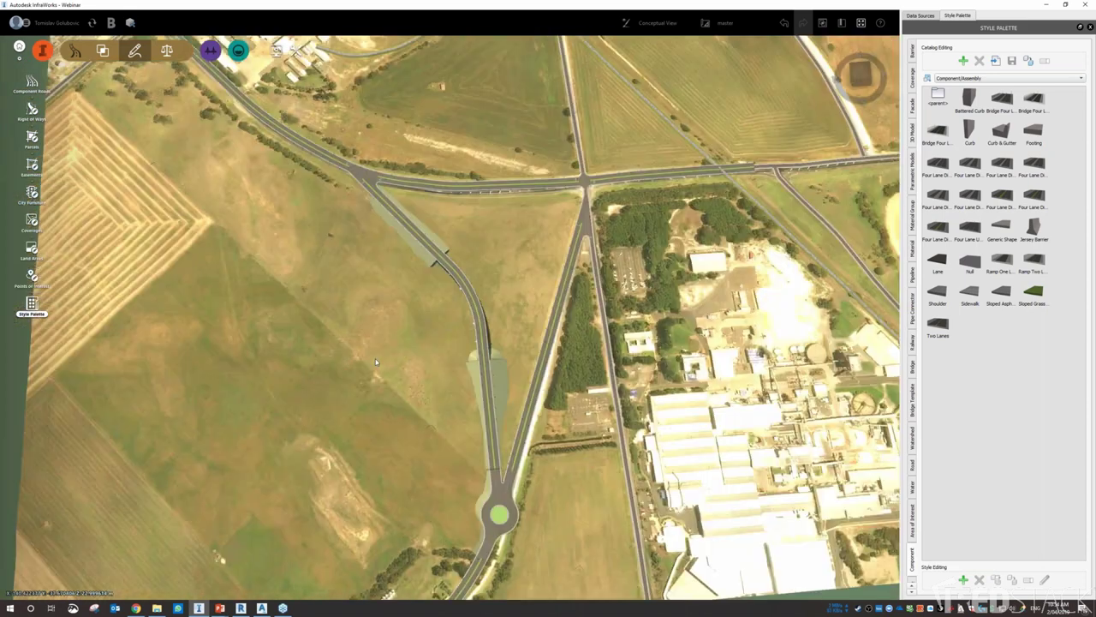
drag(376, 361, 386, 360)
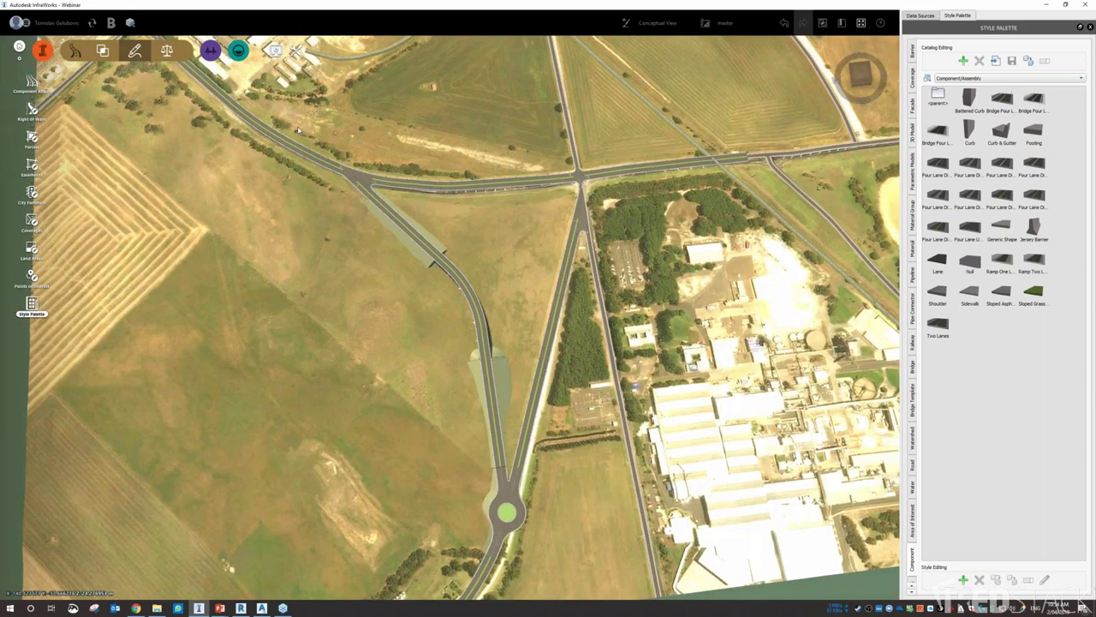
Switch to the structure design tools and display the bridge and tunnel creation tools, checking them with the curved road selected.
click(210, 50)
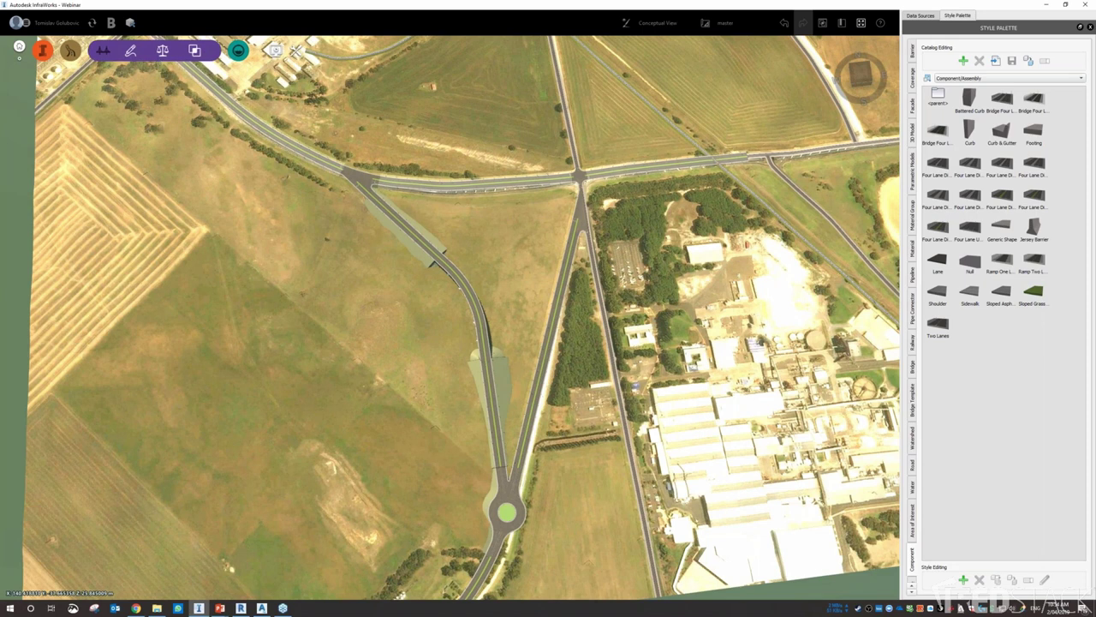
click(467, 300)
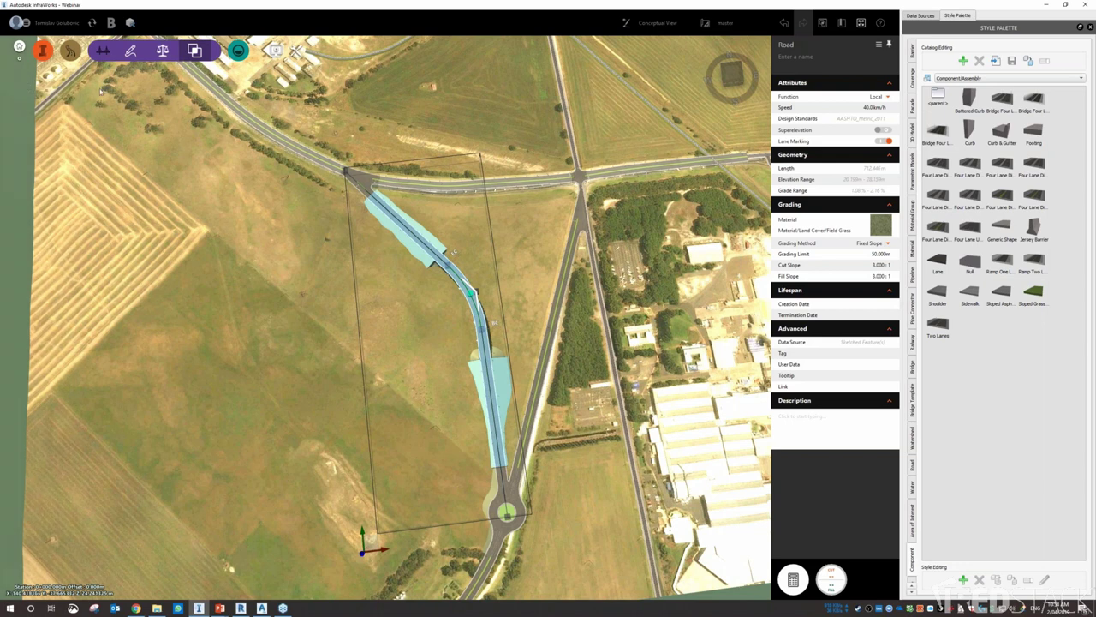
click(131, 52)
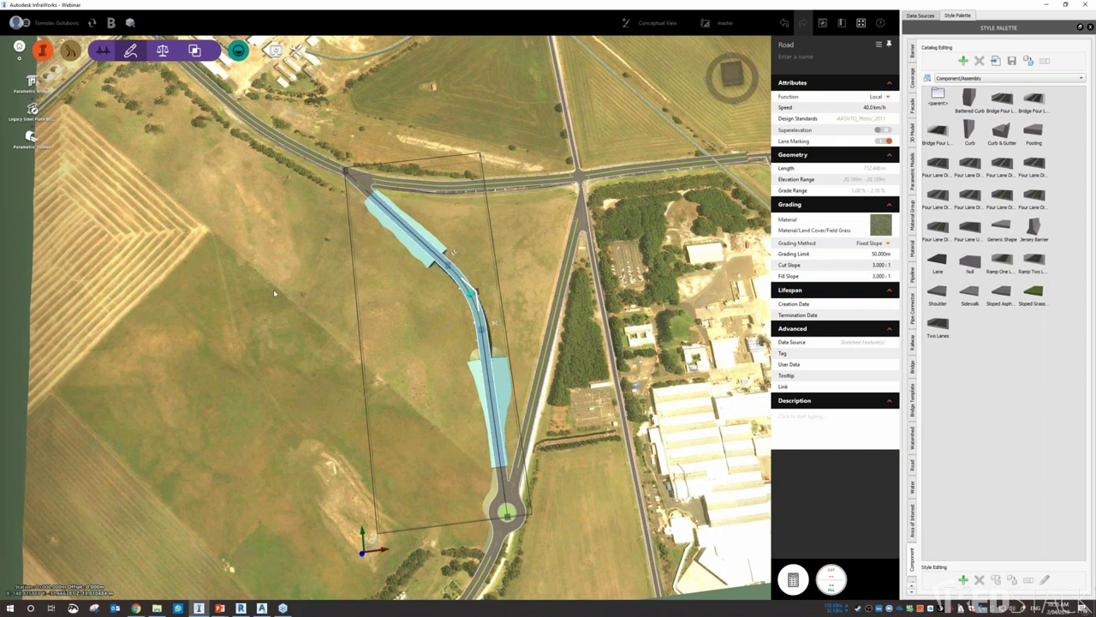
click(270, 319)
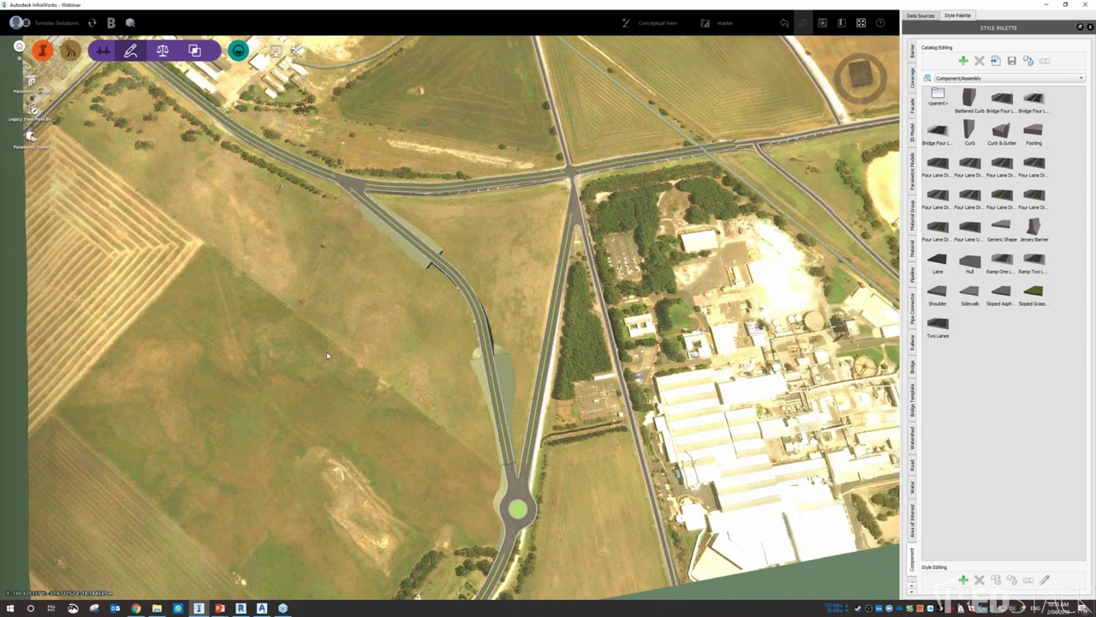
Leave the Webinar model for the InfraWorks home screen and close the program.
drag(326, 353, 352, 344)
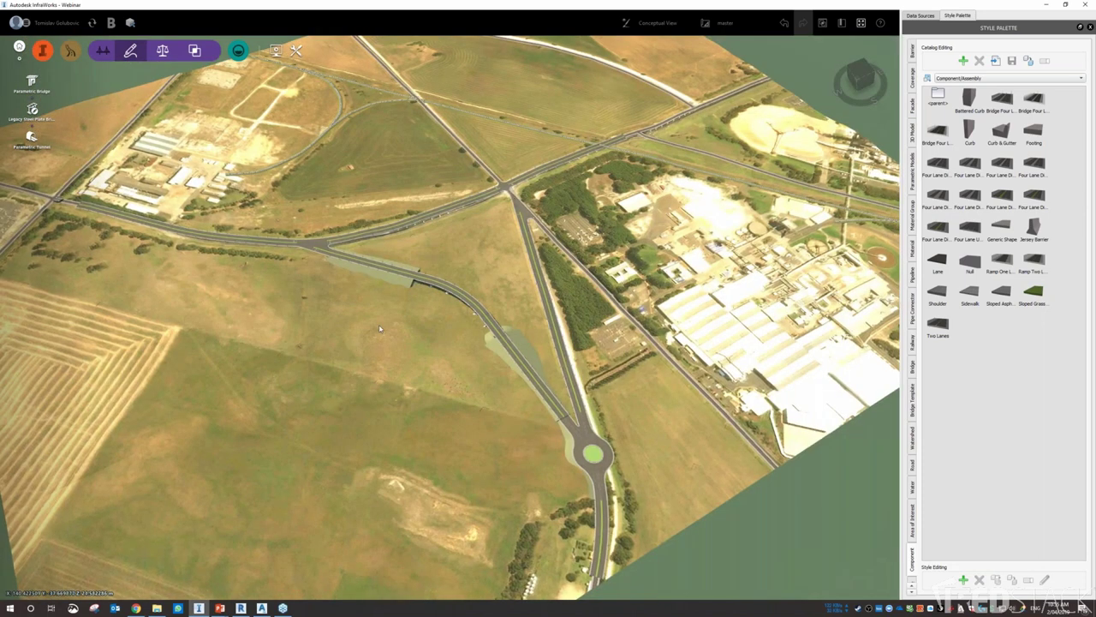
shift+middle_drag(381, 328, 310, 440)
scroll(310, 441, down, 4)
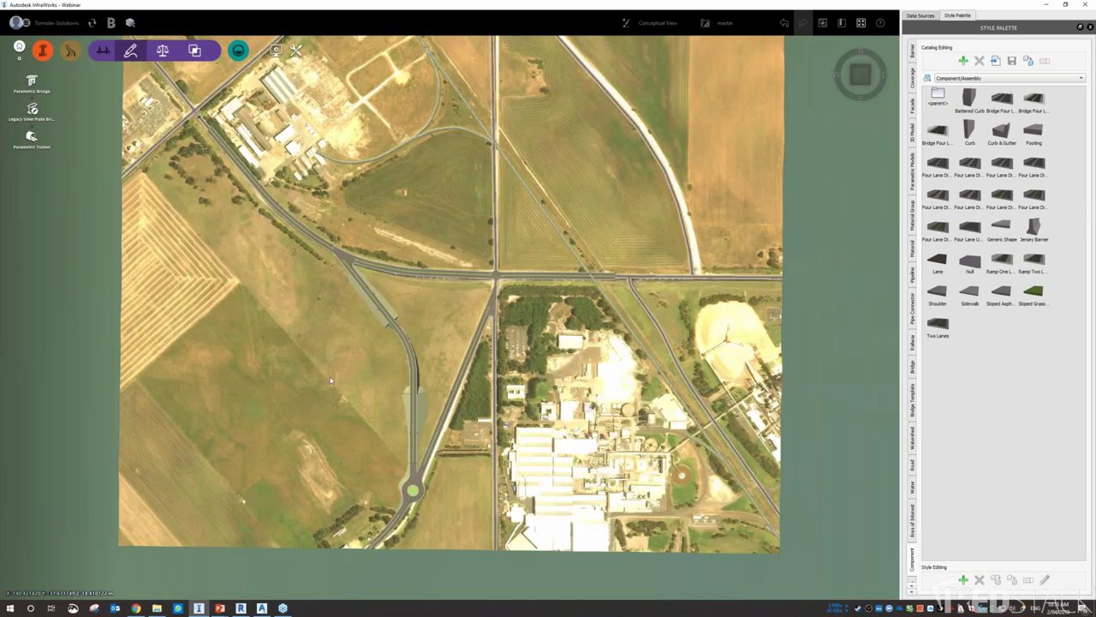
scroll(454, 317, up, 3)
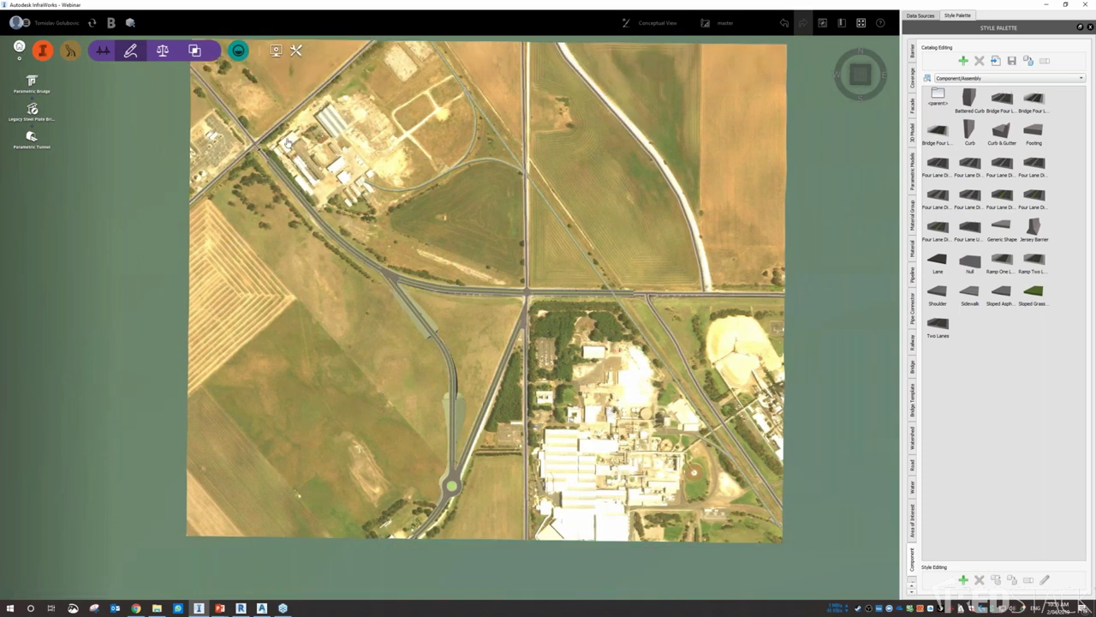
click(19, 47)
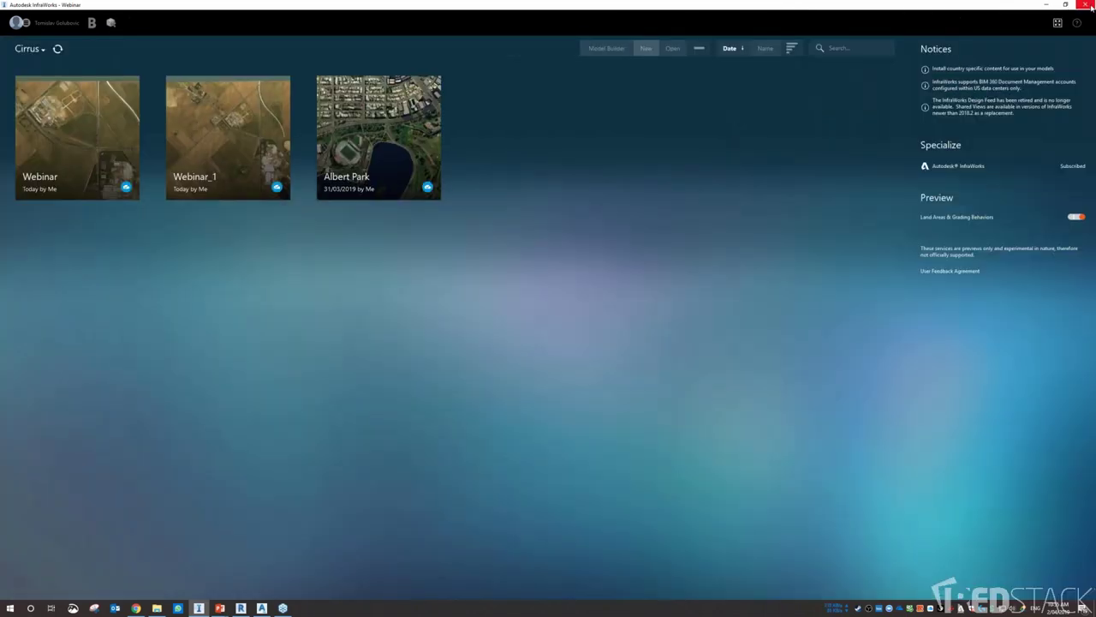
click(1086, 5)
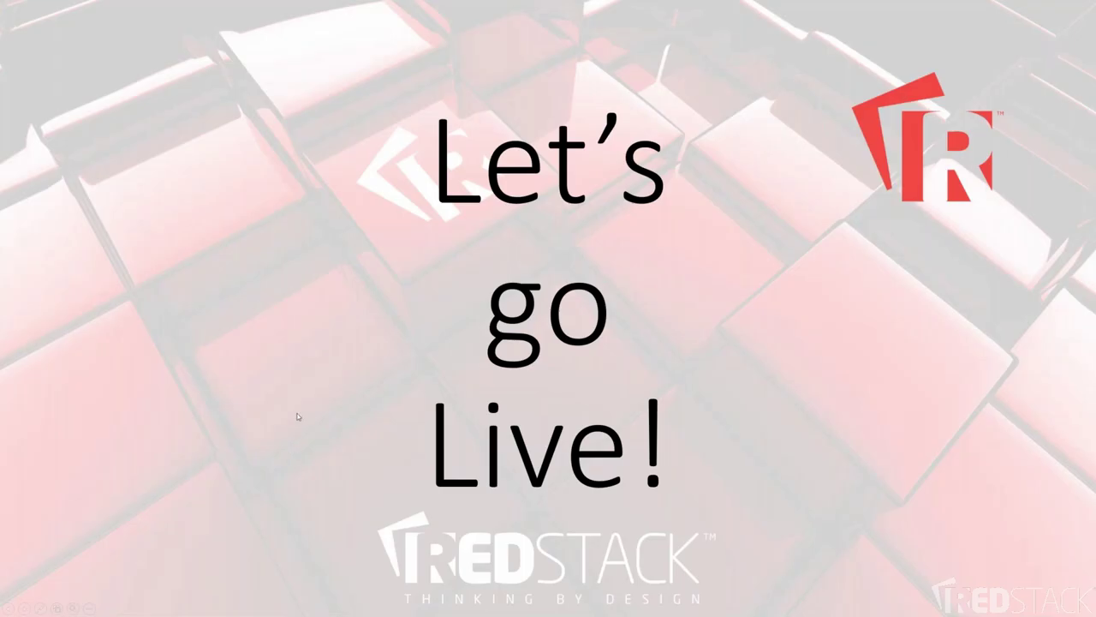
Switch to Civil 3D, enlarge the properties area above the Toolspace, and display the drawing's Prospector tree.
key(alt+Tab)
key(alt+Tab)
key(alt+Tab)
key(alt+Tab)
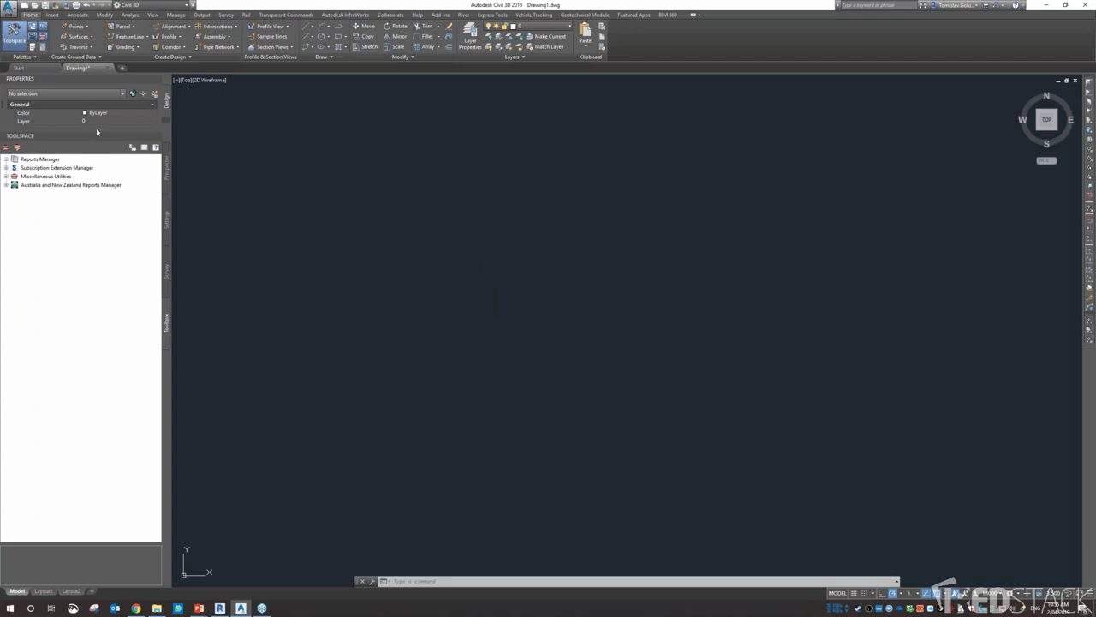
drag(94, 130, 80, 306)
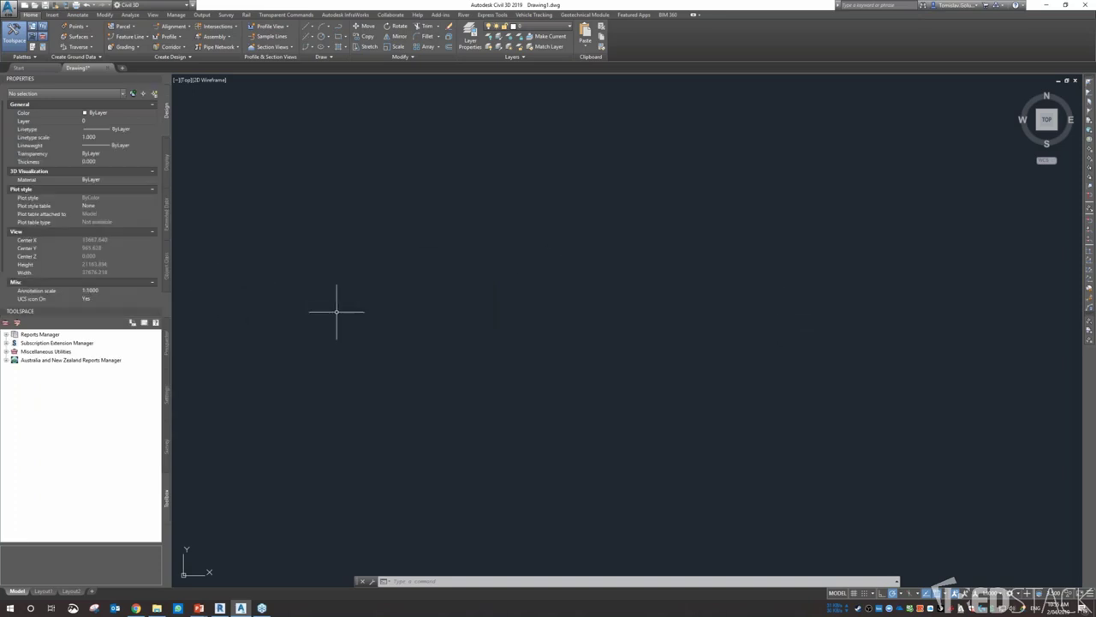
click(166, 347)
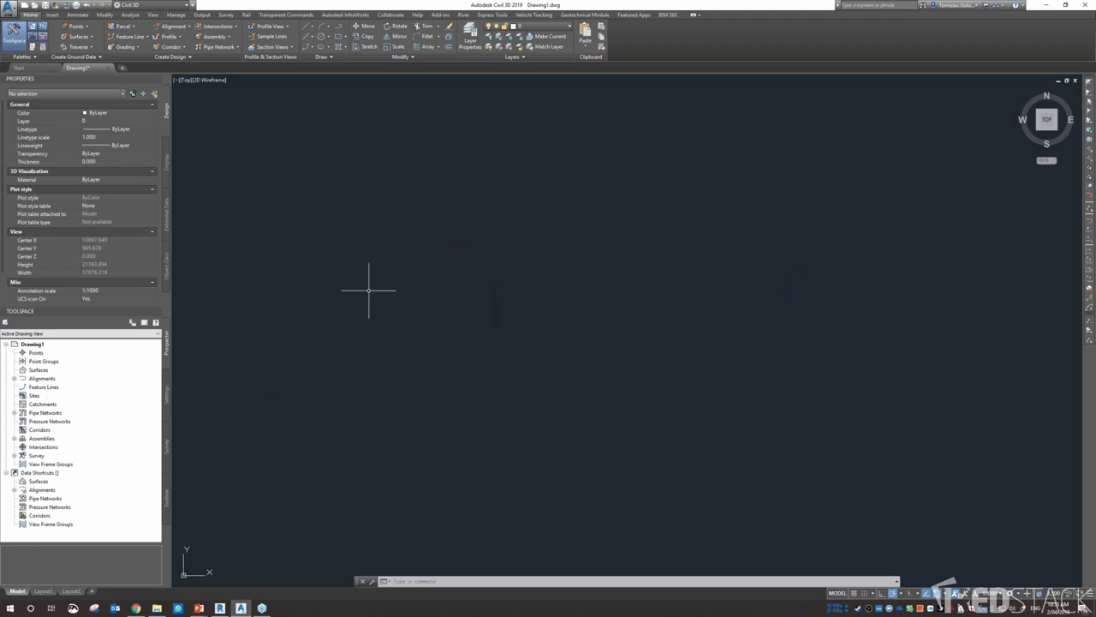
Start opening an InfraWorks model in the empty drawing and choose Webinar.sqlite from the Autodesk 360 models folder.
click(52, 15)
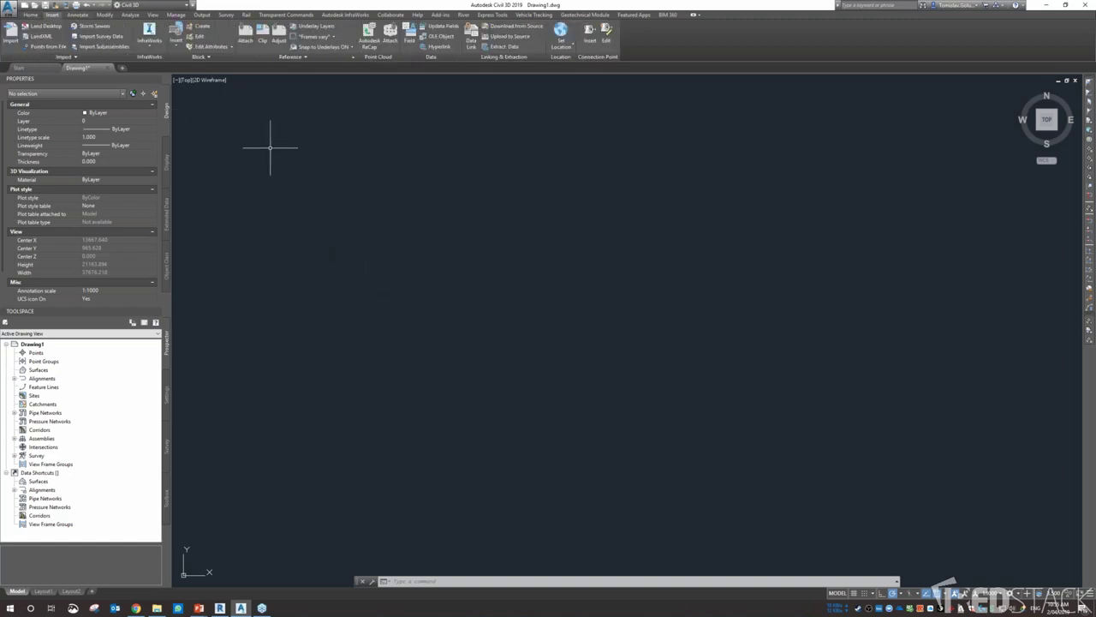
click(155, 42)
click(147, 39)
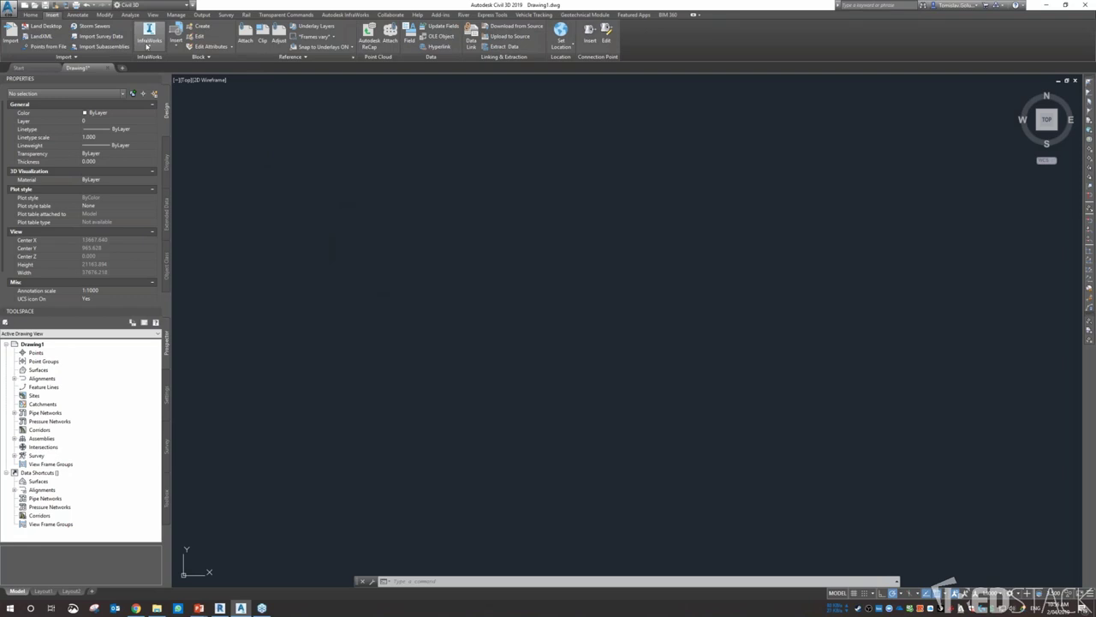
click(151, 48)
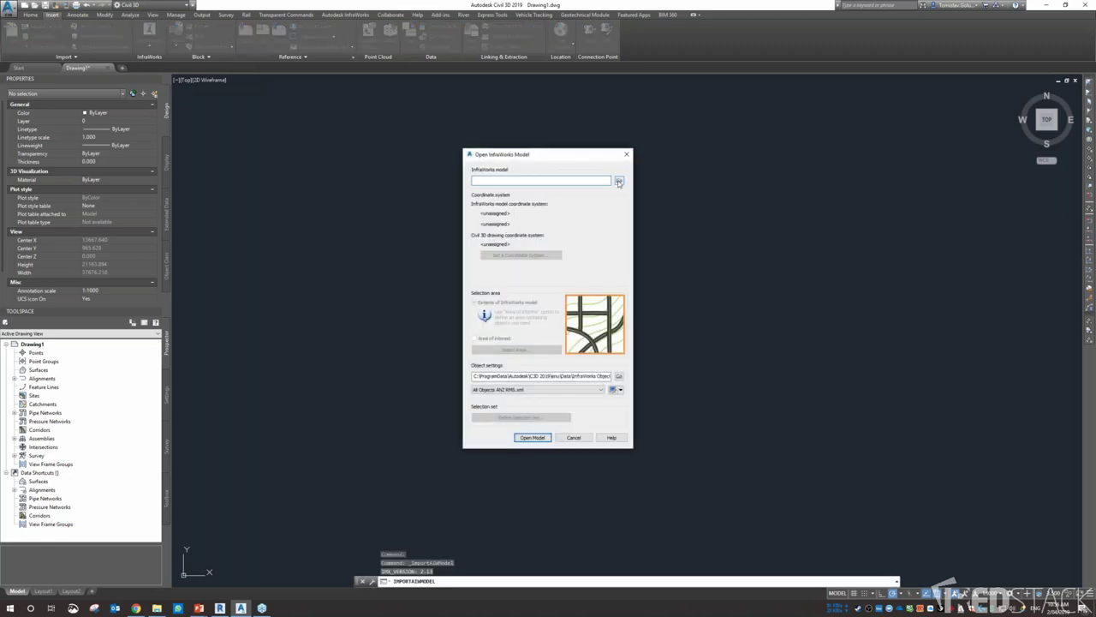
click(619, 182)
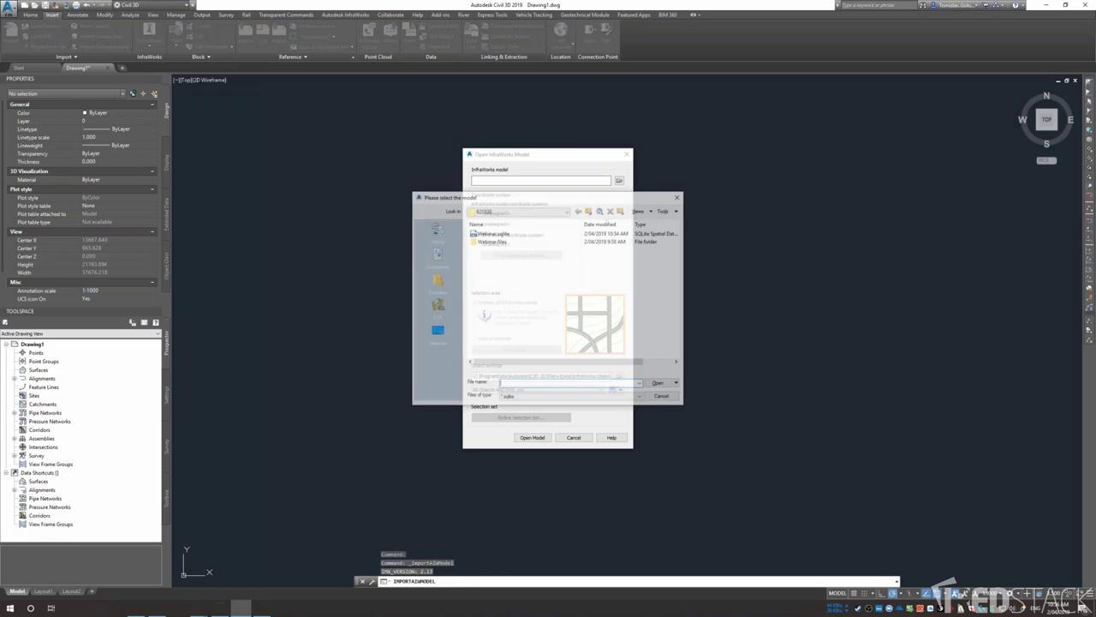
click(591, 211)
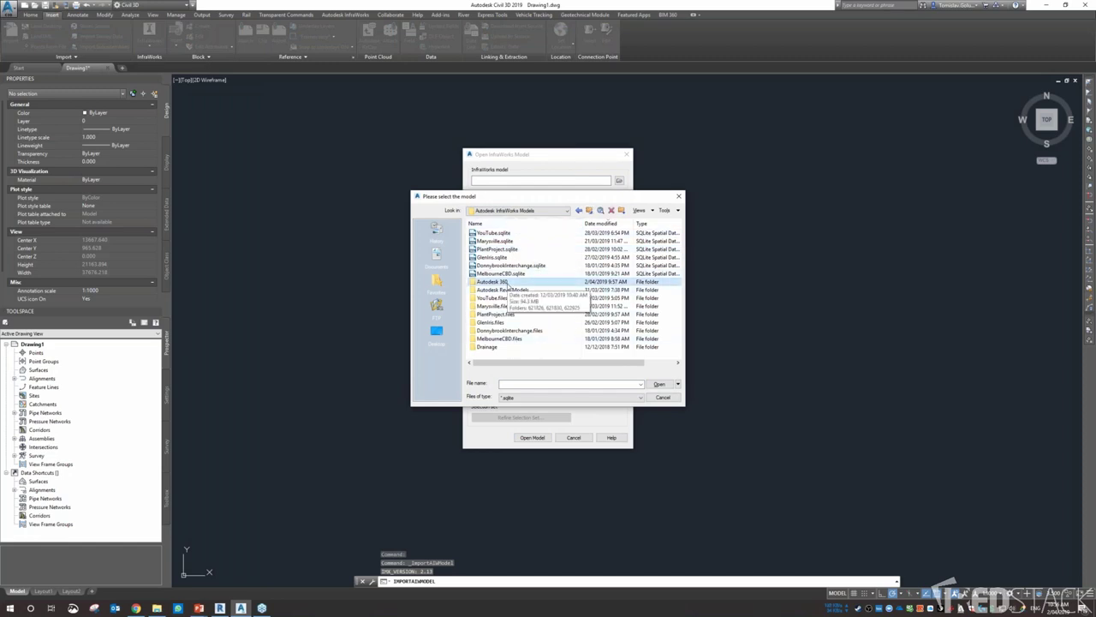
double_click(502, 282)
double_click(504, 234)
click(510, 235)
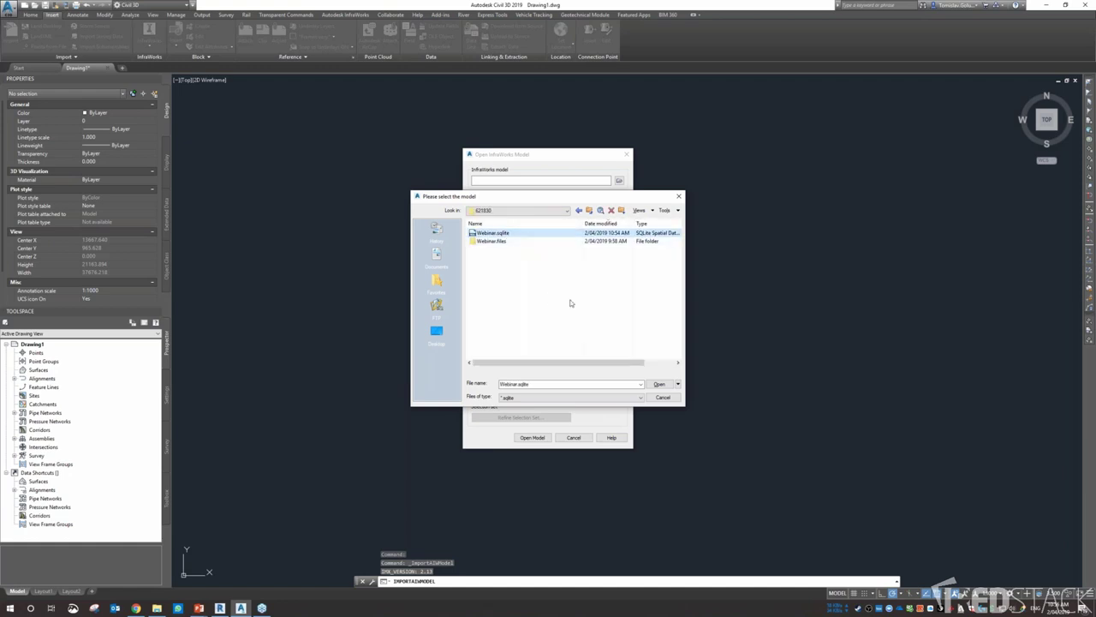
click(659, 383)
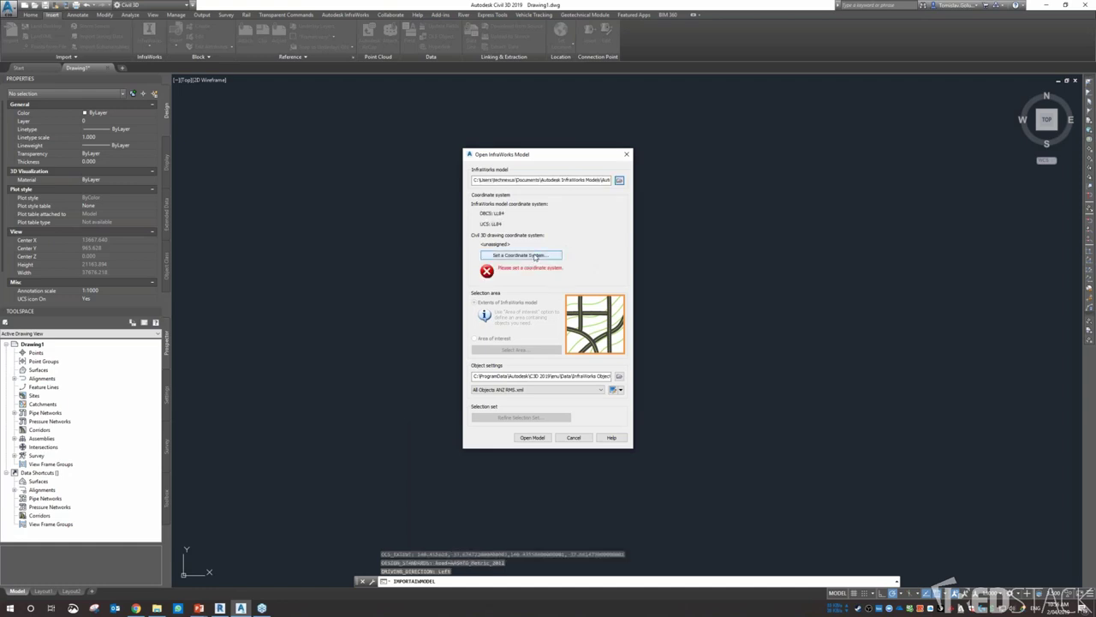
Set the drawing coordinate system to UTM84-54S and use the extents of the InfraWorks model as the selection area.
click(556, 255)
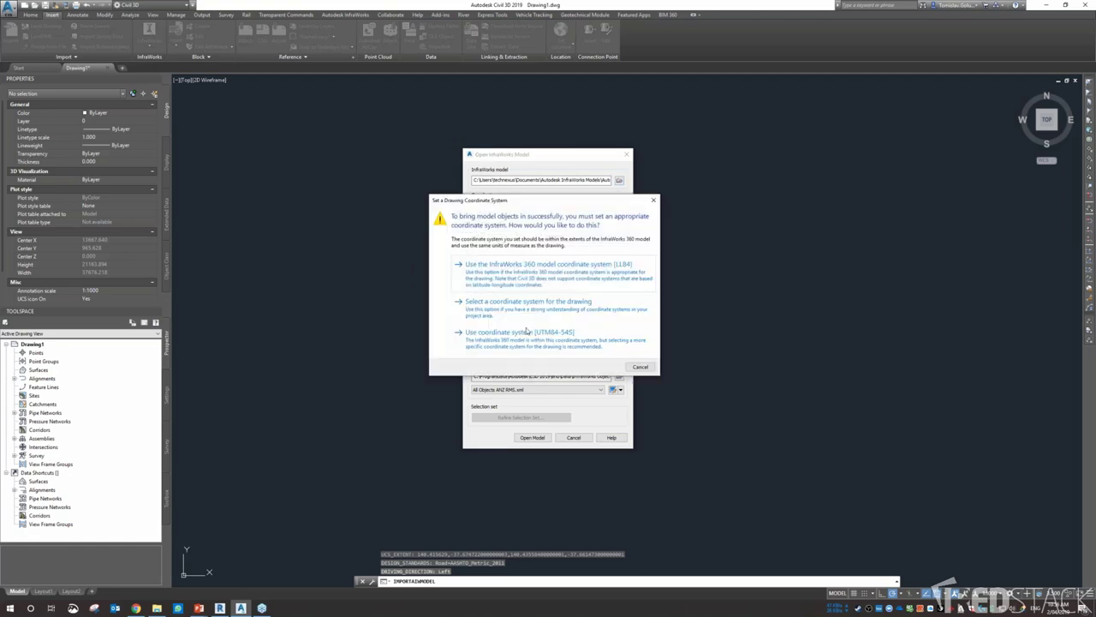
click(548, 335)
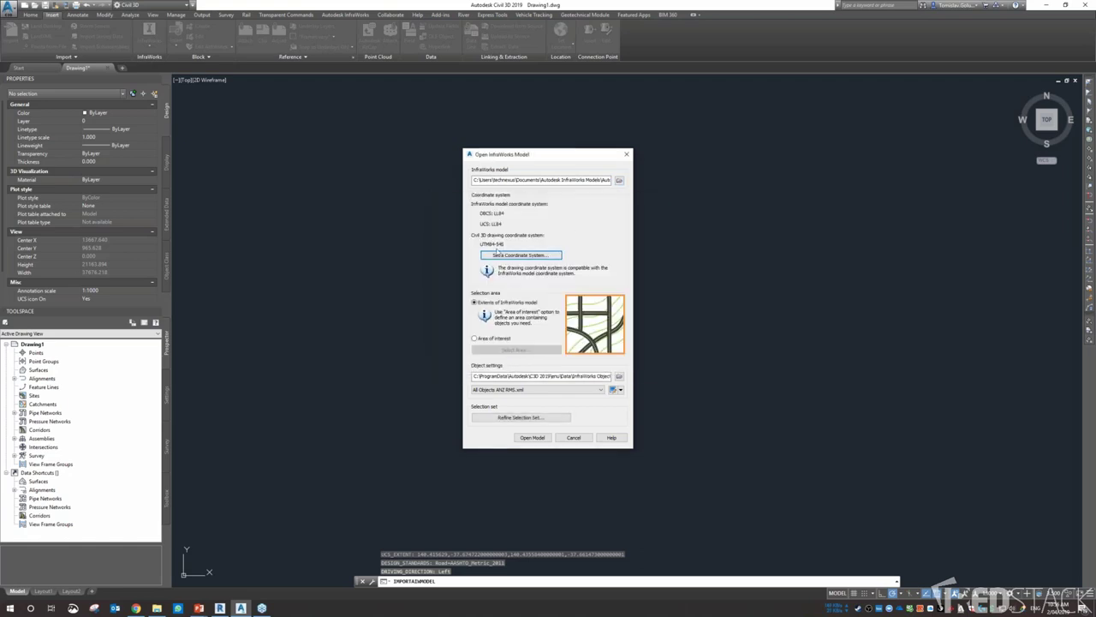
click(474, 338)
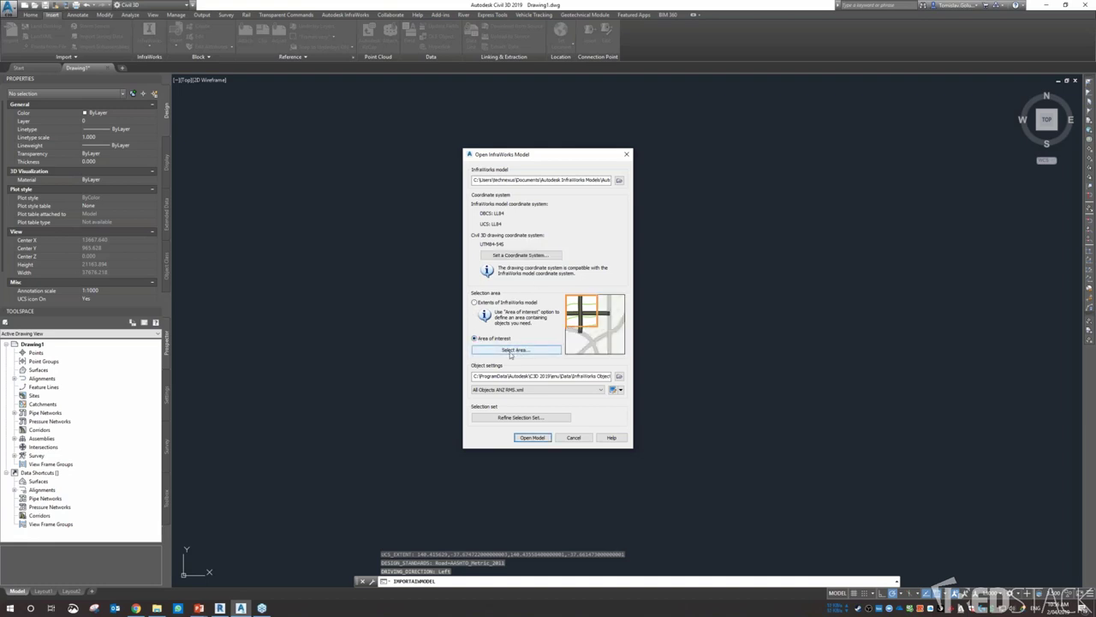
click(474, 303)
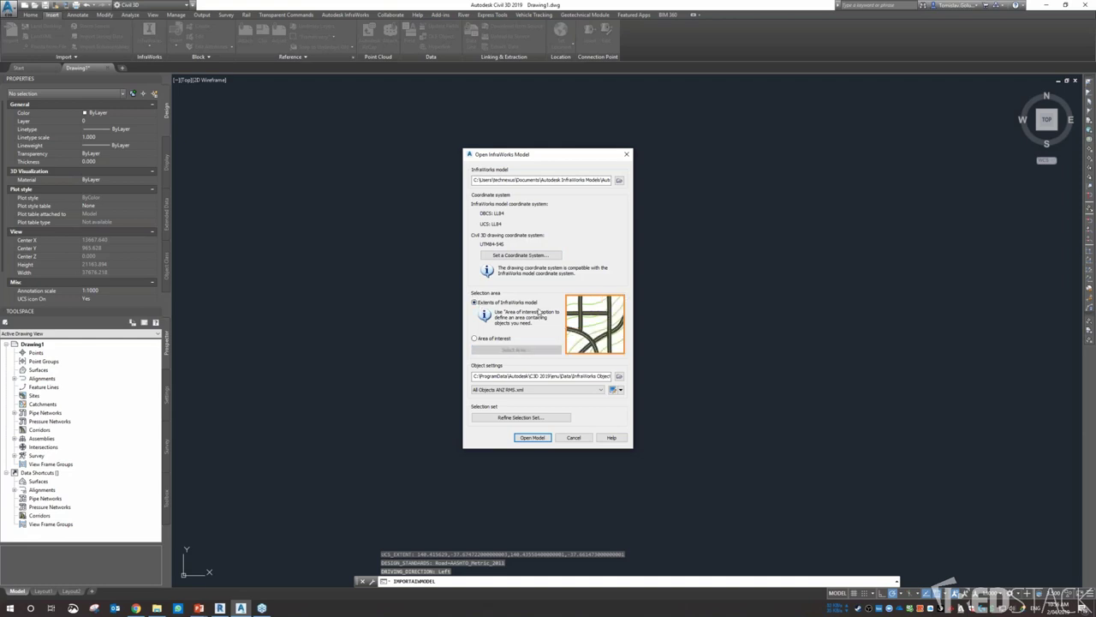
Review the selection set of surfaces, roads, intersections, bridge and roundabout, accept it, and open the model in the drawing.
click(534, 418)
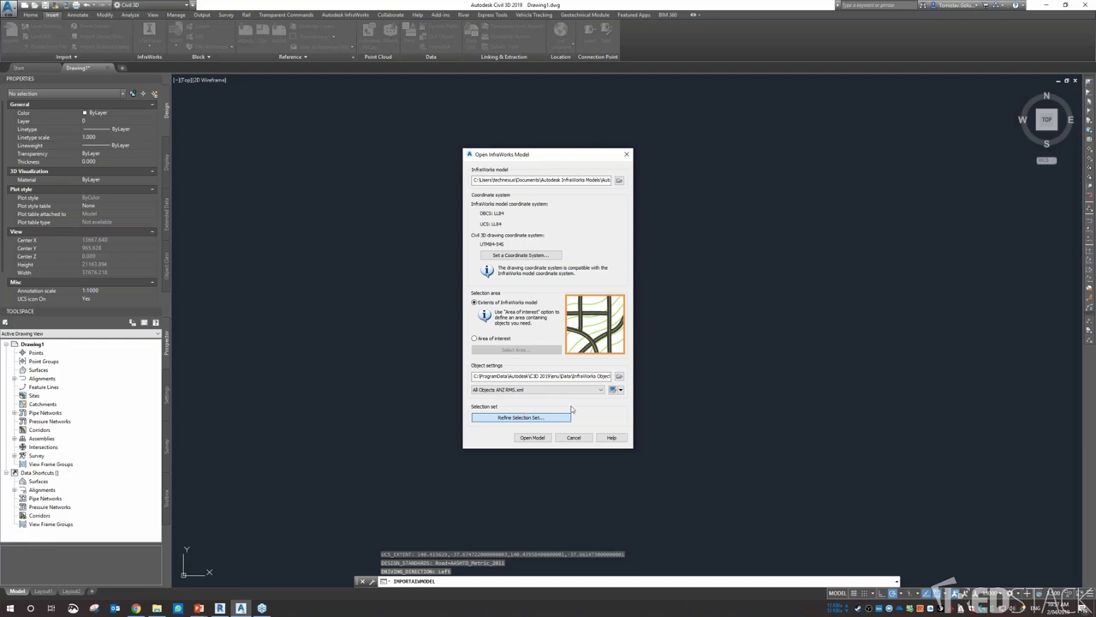
click(529, 417)
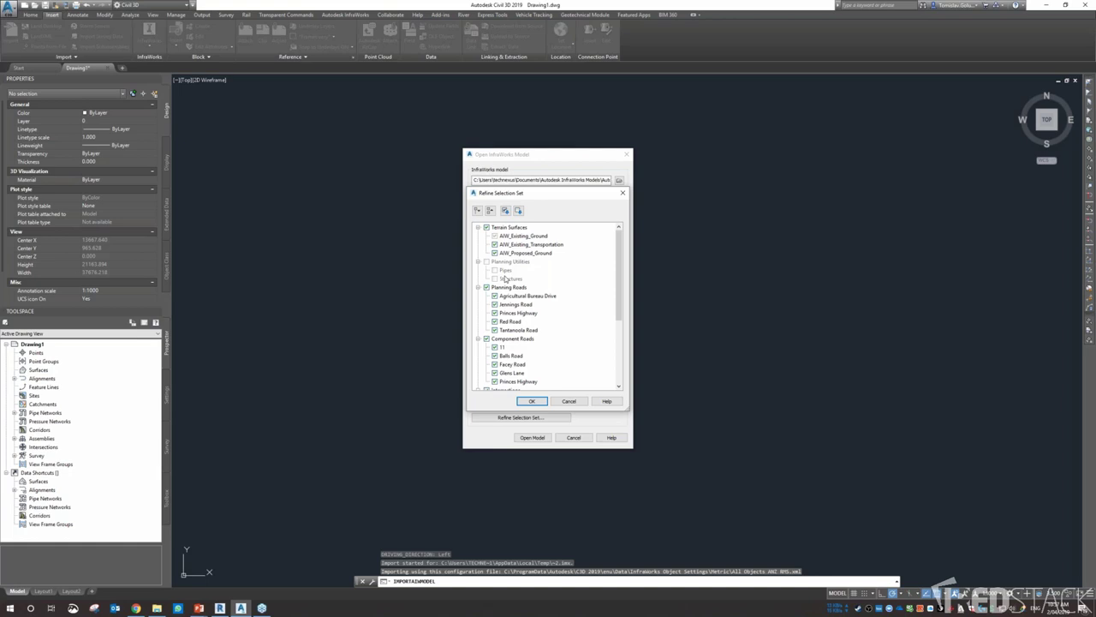
drag(620, 279, 623, 296)
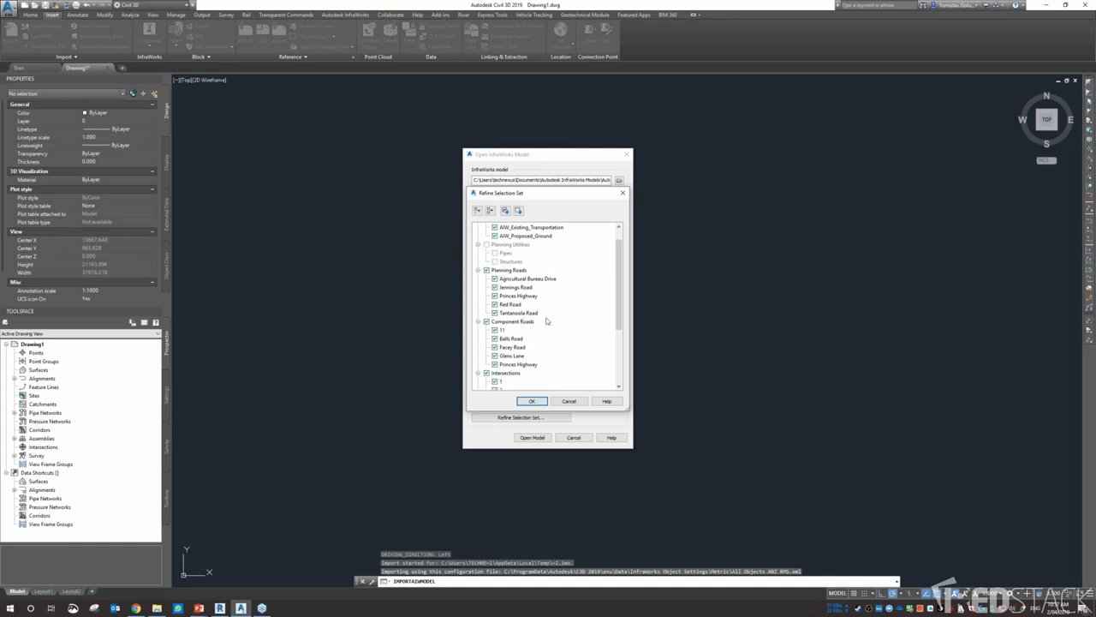
scroll(622, 289, down, 3)
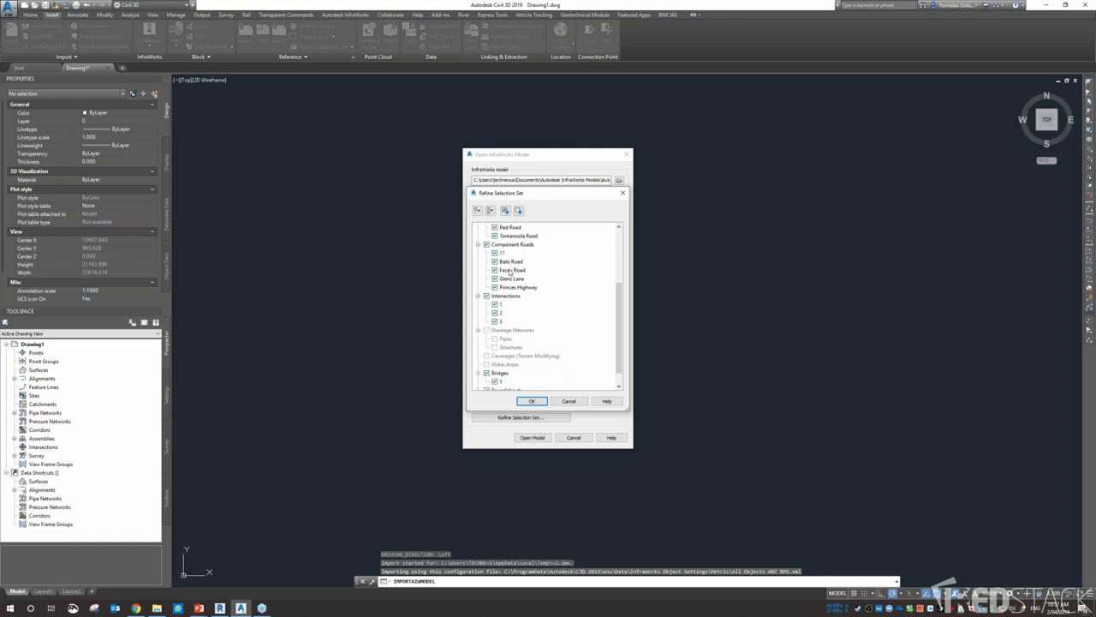
scroll(506, 332, down, 1)
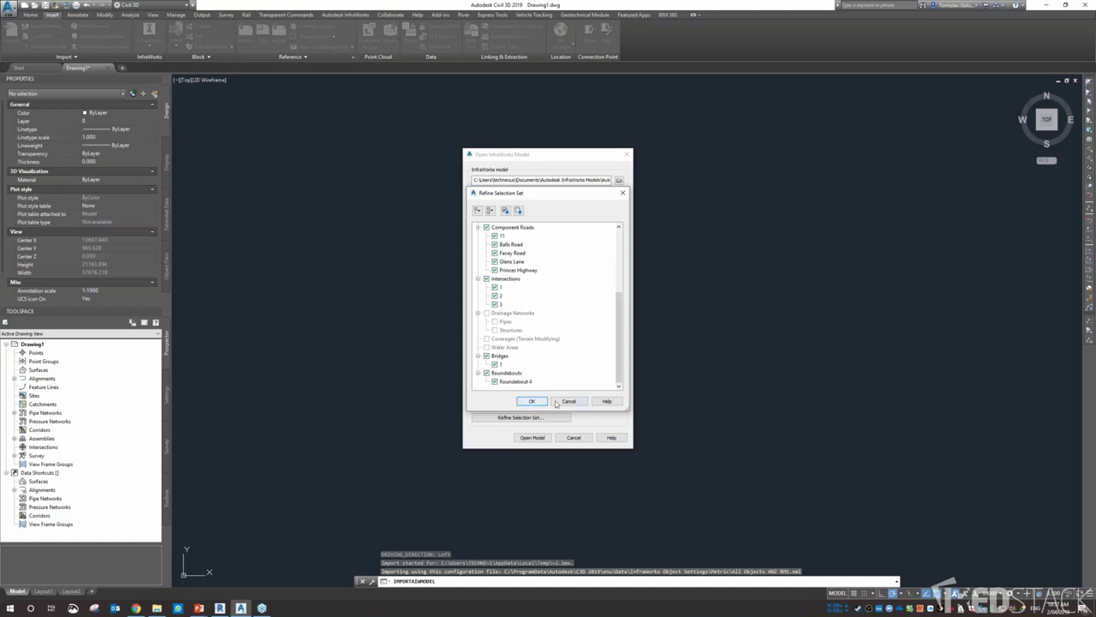
click(524, 402)
click(535, 438)
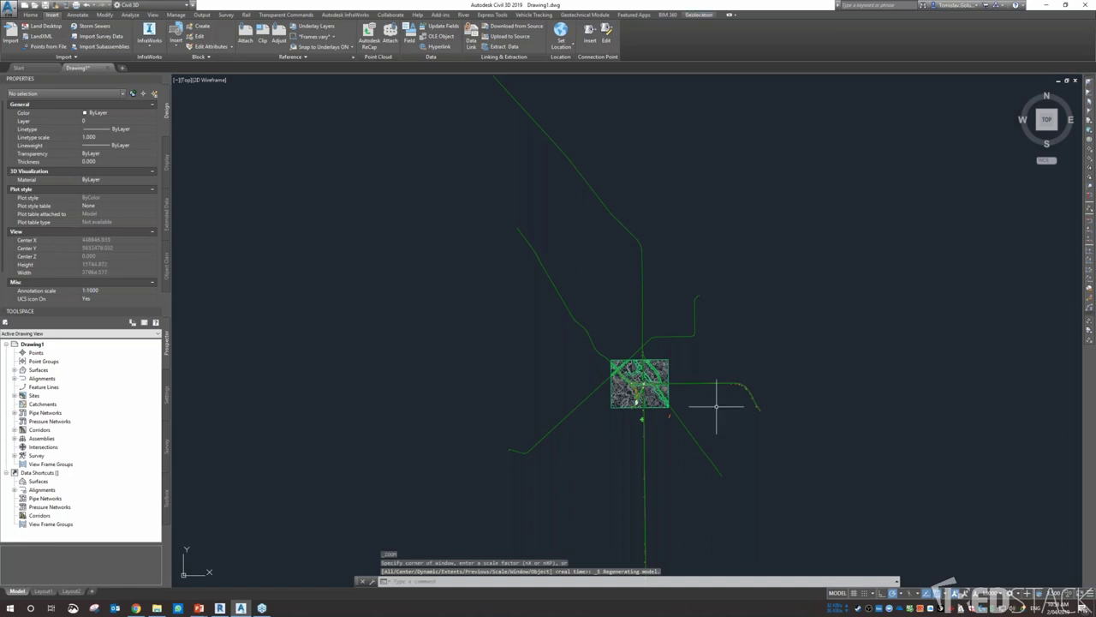
Set the online map to Map Aerial for the imported terrain and road network.
scroll(673, 400, up, 4)
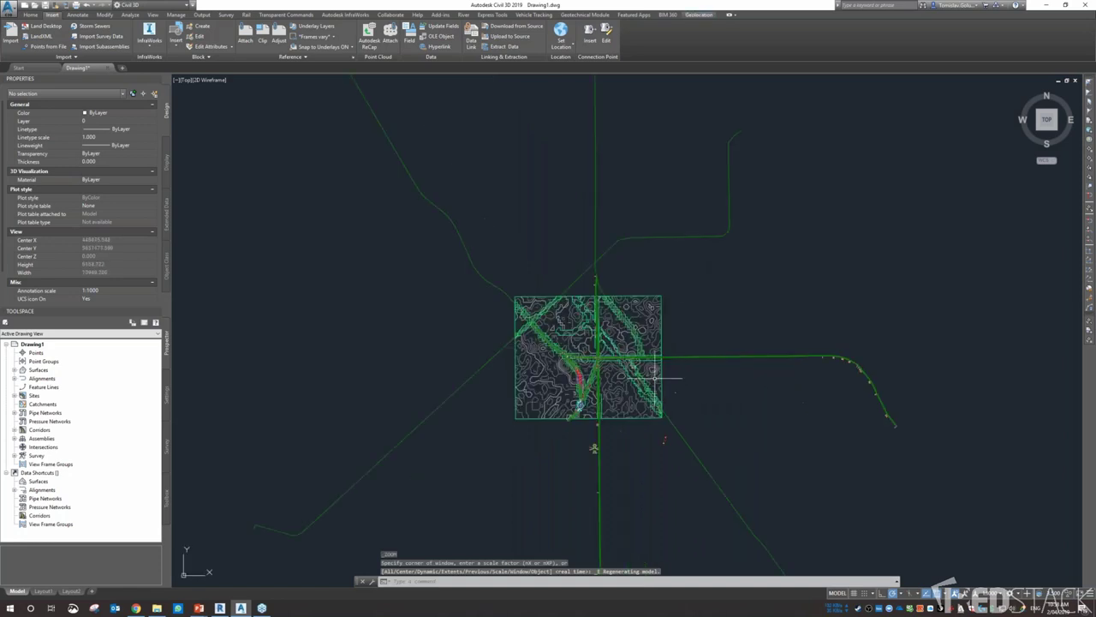
scroll(642, 373, up, 2)
scroll(647, 354, up, 2)
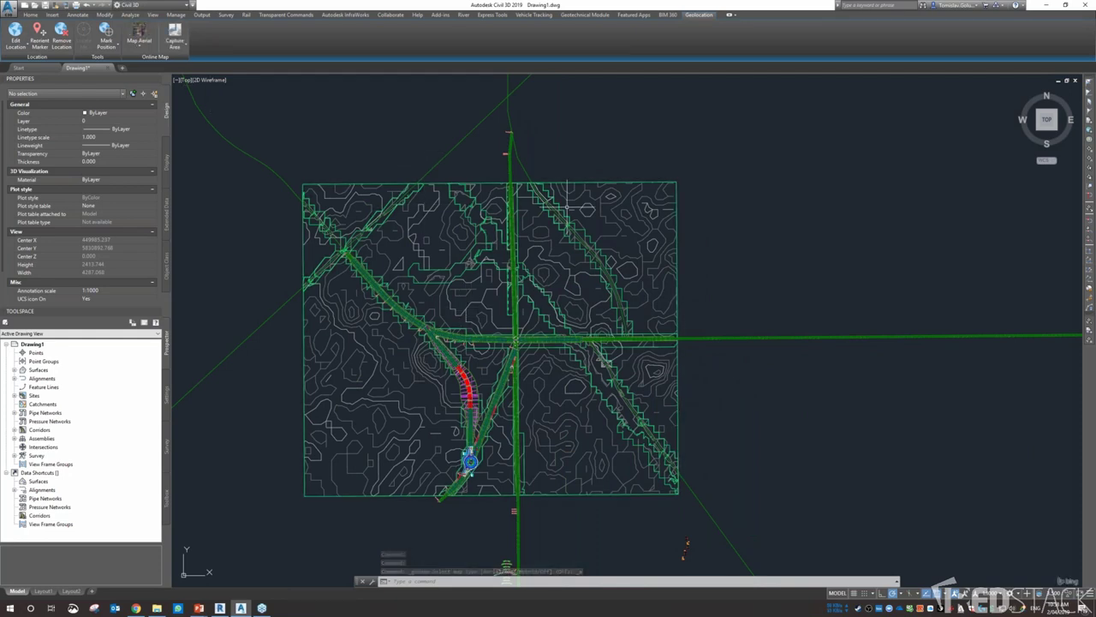
middle_drag(365, 397, 448, 374)
scroll(448, 374, down, 2)
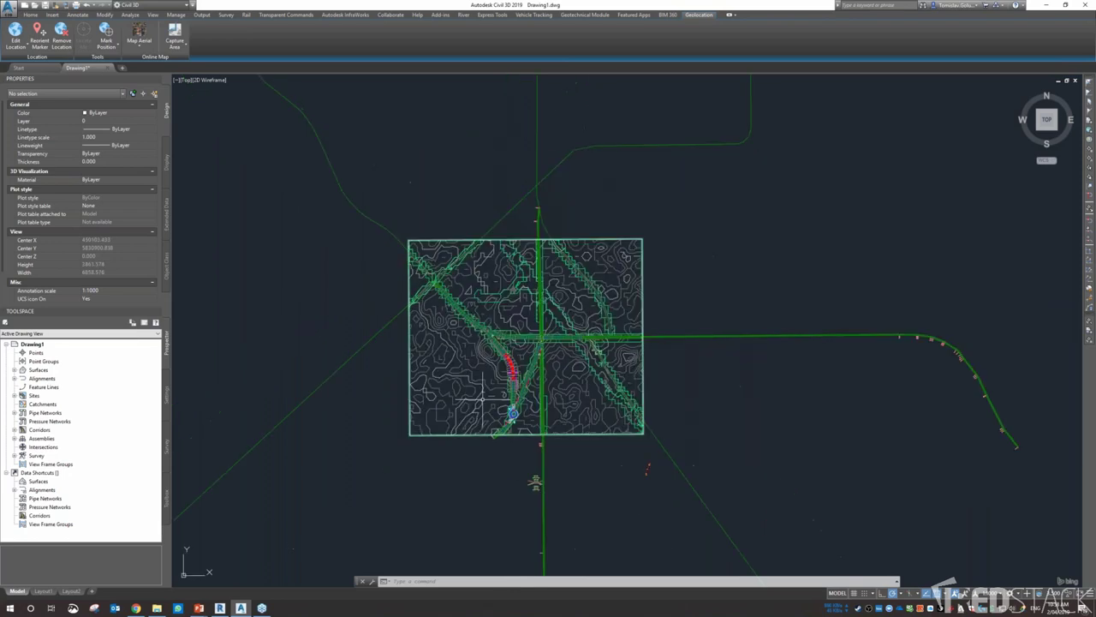
click(144, 47)
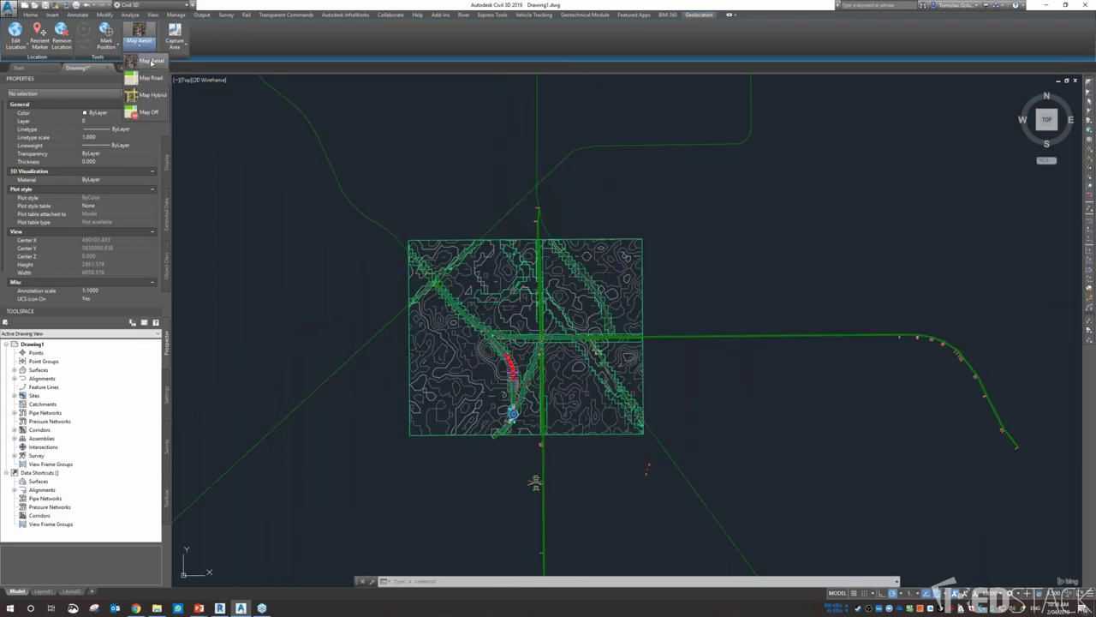
click(154, 61)
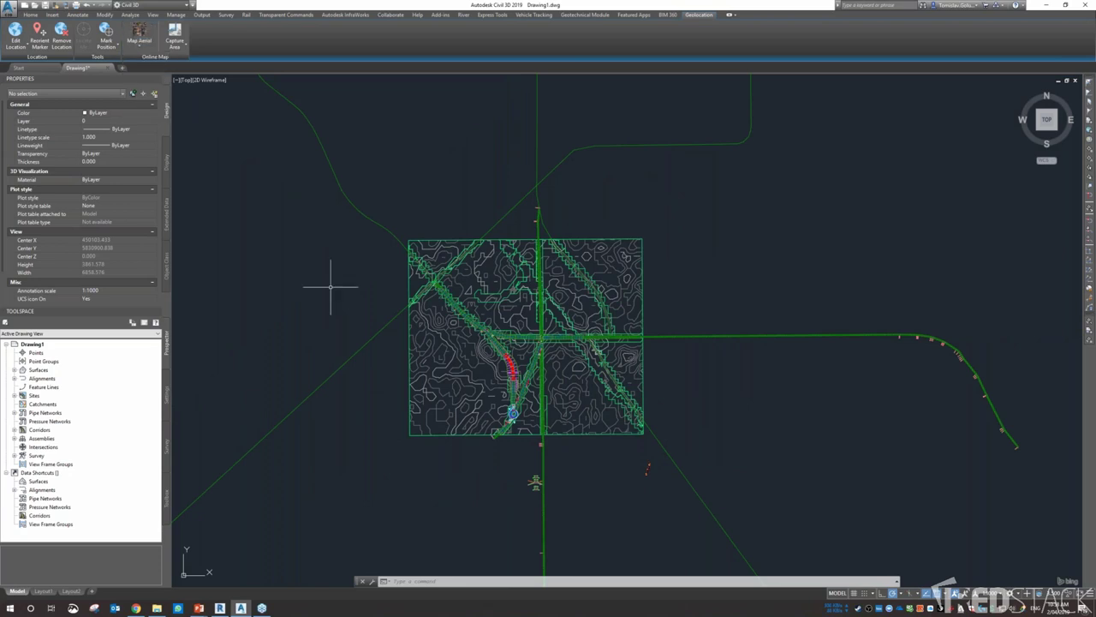
Examine the imported corridors, curved bridge, roundabout and intersections in plan, up close and within the terrain extents.
scroll(503, 412, up, 2)
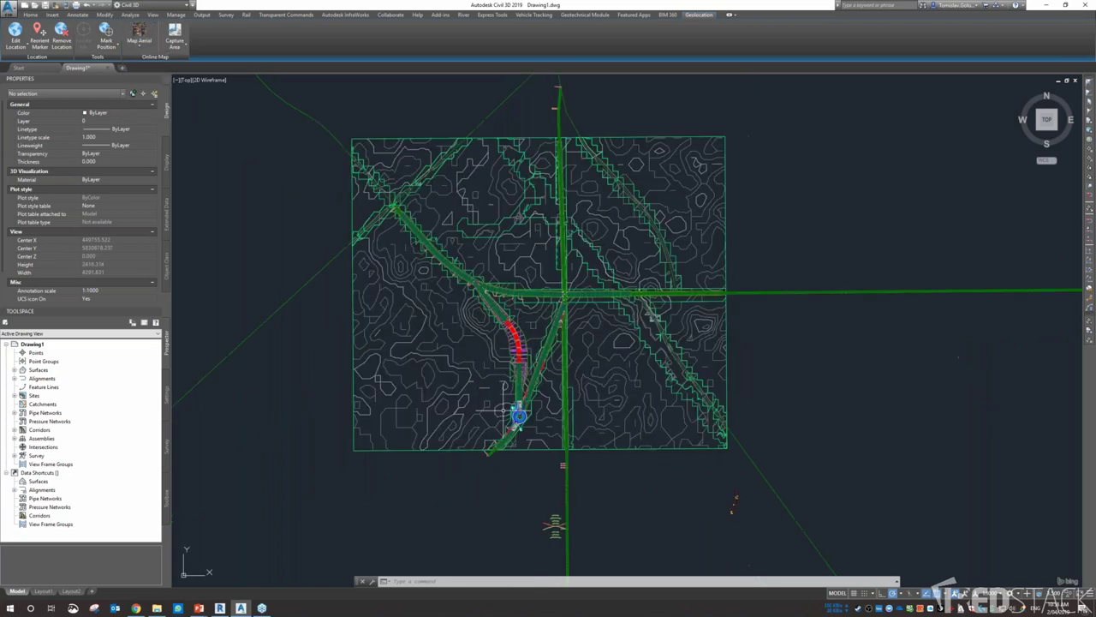
scroll(503, 412, up, 2)
scroll(431, 269, up, 2)
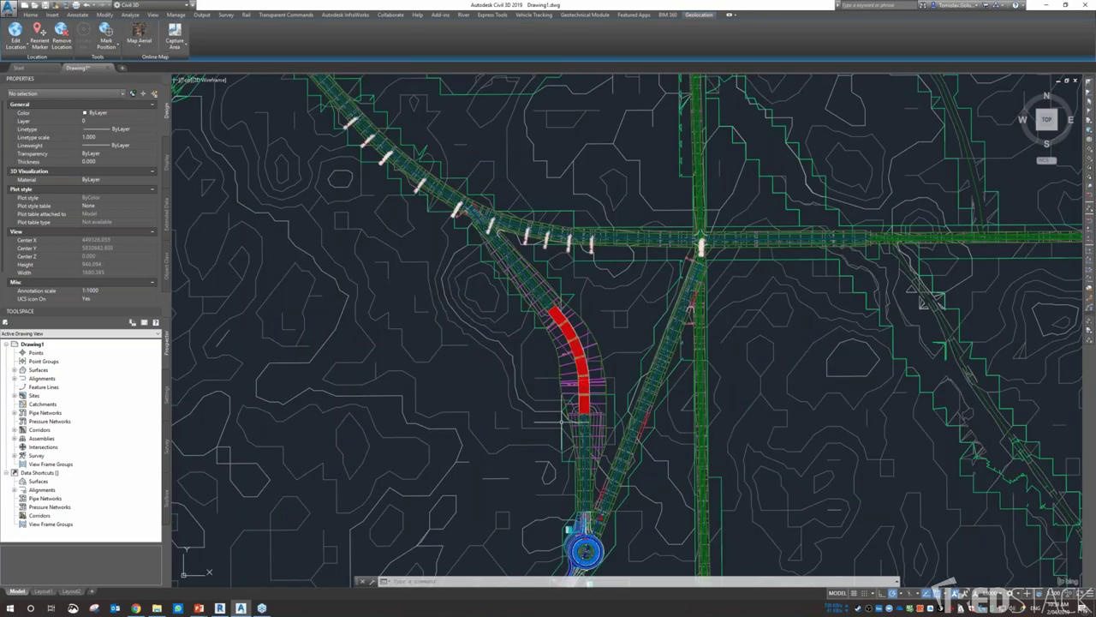
middle_drag(562, 421, 542, 312)
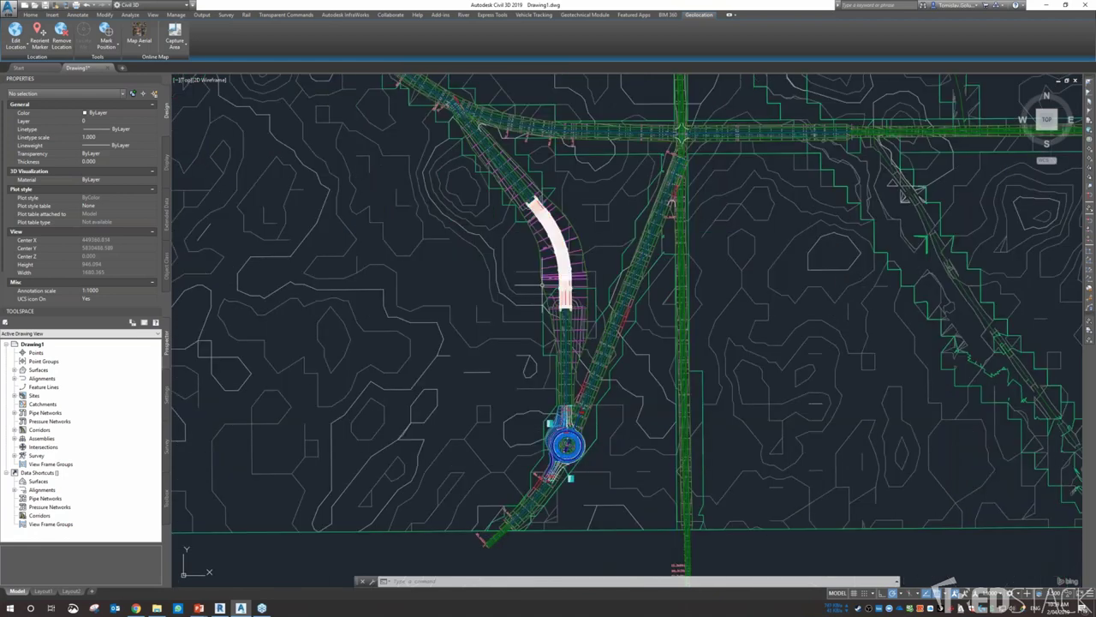
scroll(517, 320, down, 2)
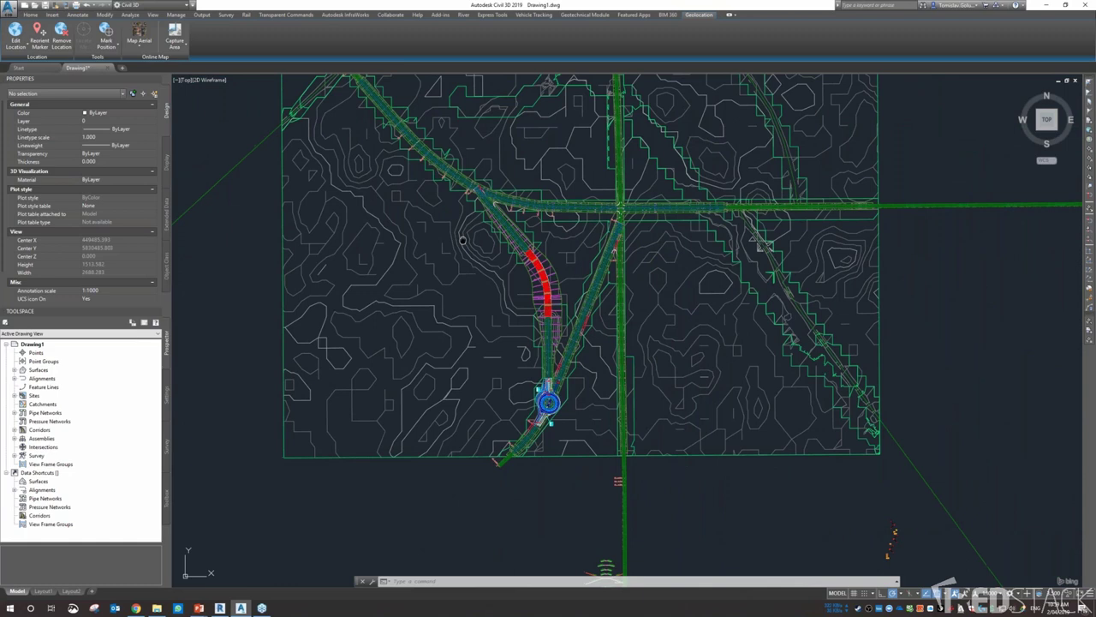
middle_drag(517, 320, 532, 374)
scroll(525, 282, down, 2)
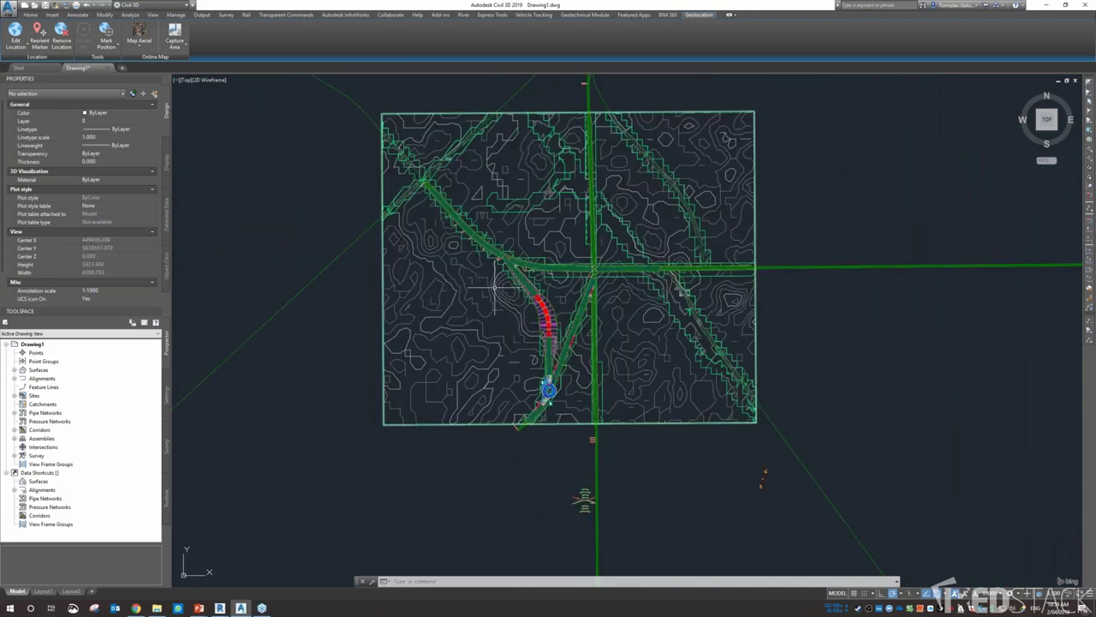
Try to publish the imported Drawing1 surfaces to BIM 360 Document Management.
middle_drag(495, 287, 496, 311)
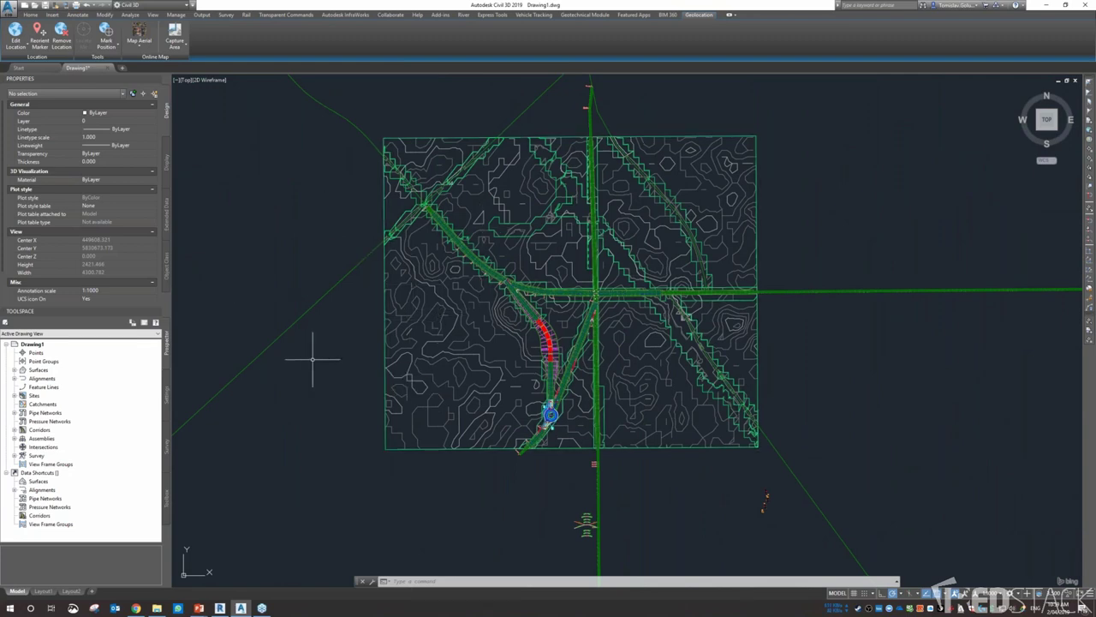
mouse_move(333, 350)
middle_drag(331, 344, 338, 365)
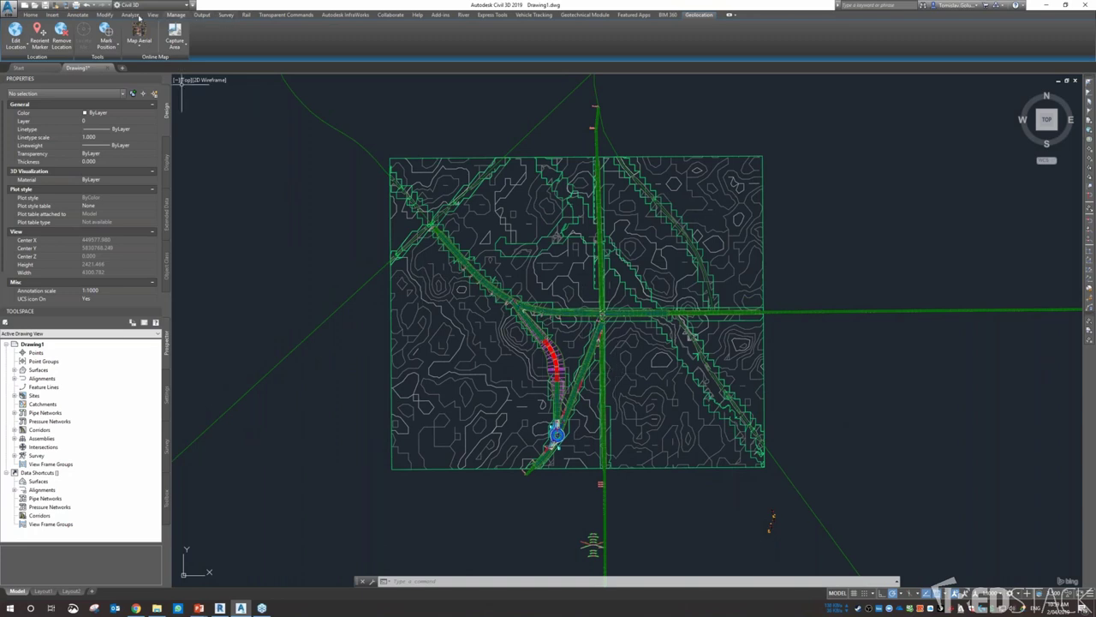
click(390, 14)
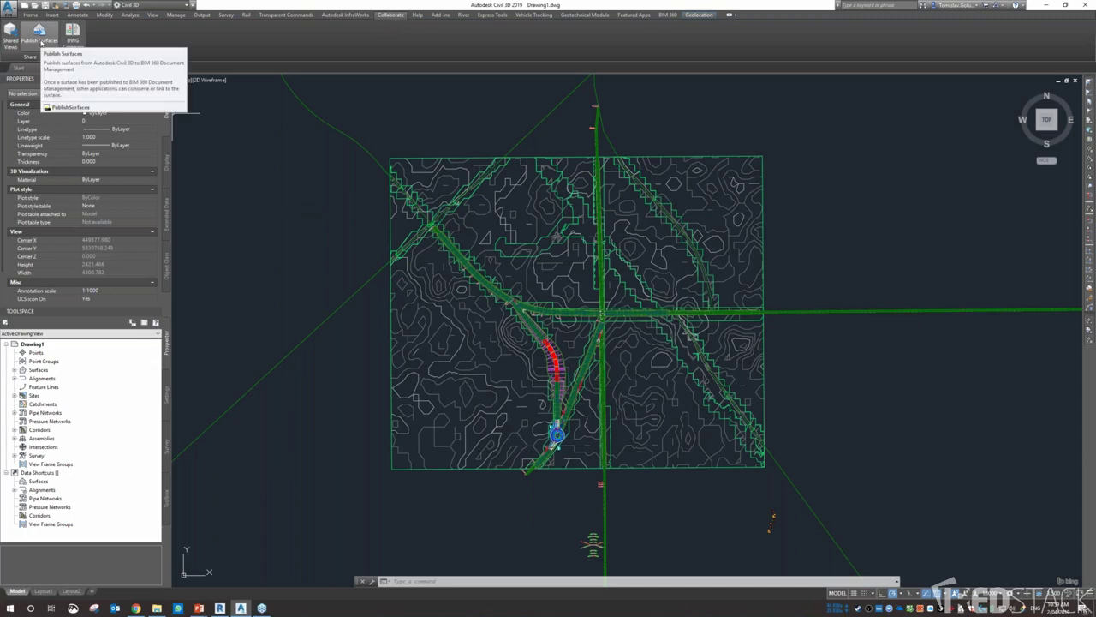
click(40, 34)
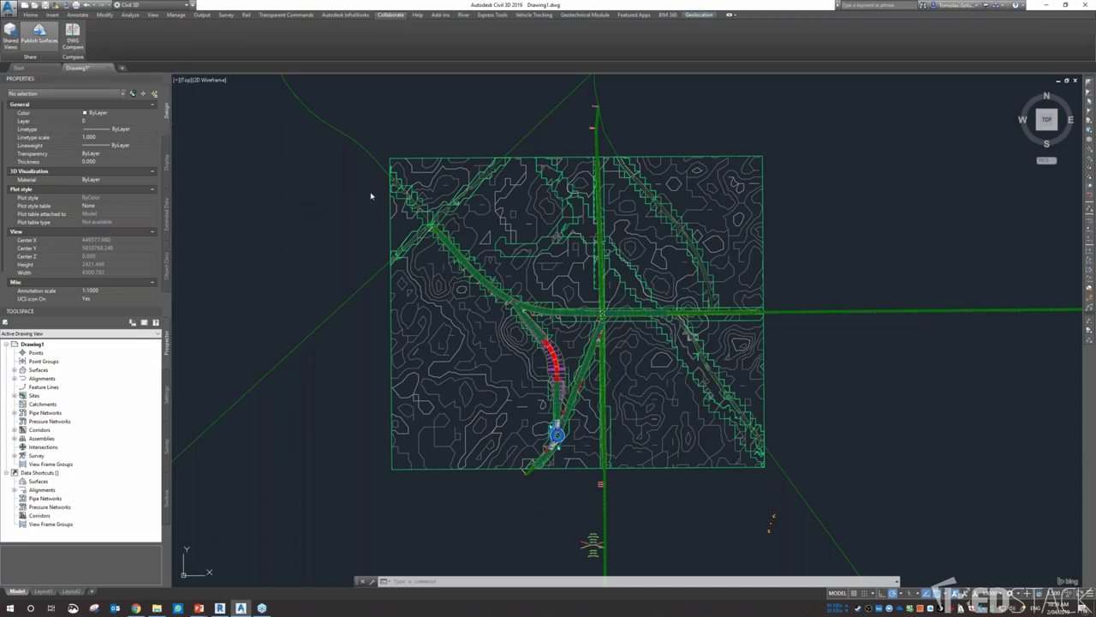
click(436, 331)
click(663, 398)
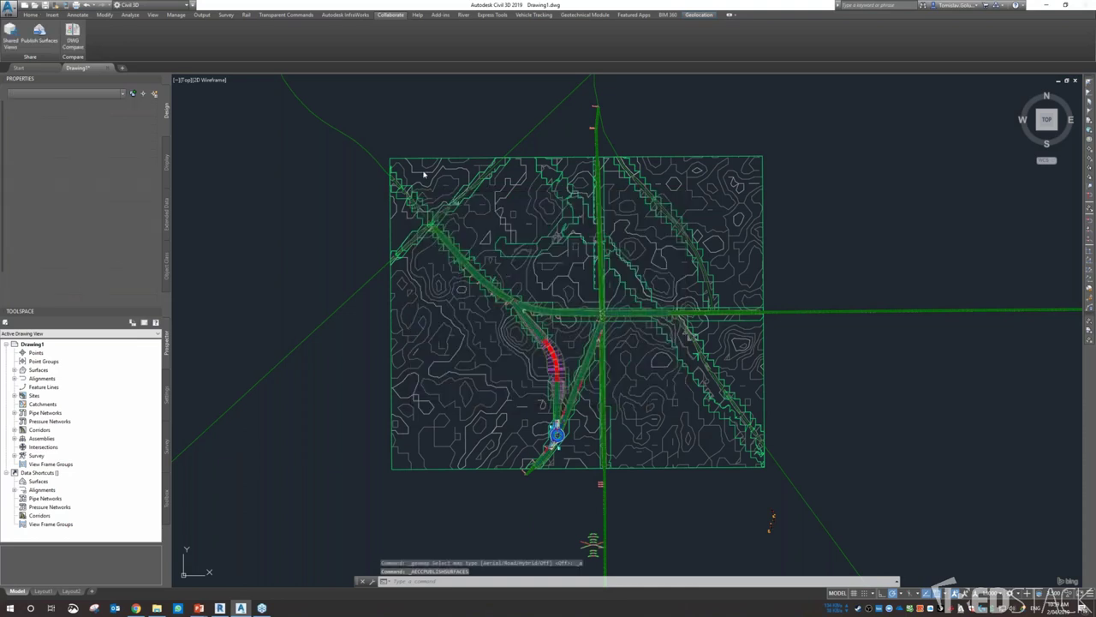
Open Webinar.dwg from the Desktop, start publishing its surfaces and check the BIM 360 output location.
click(496, 299)
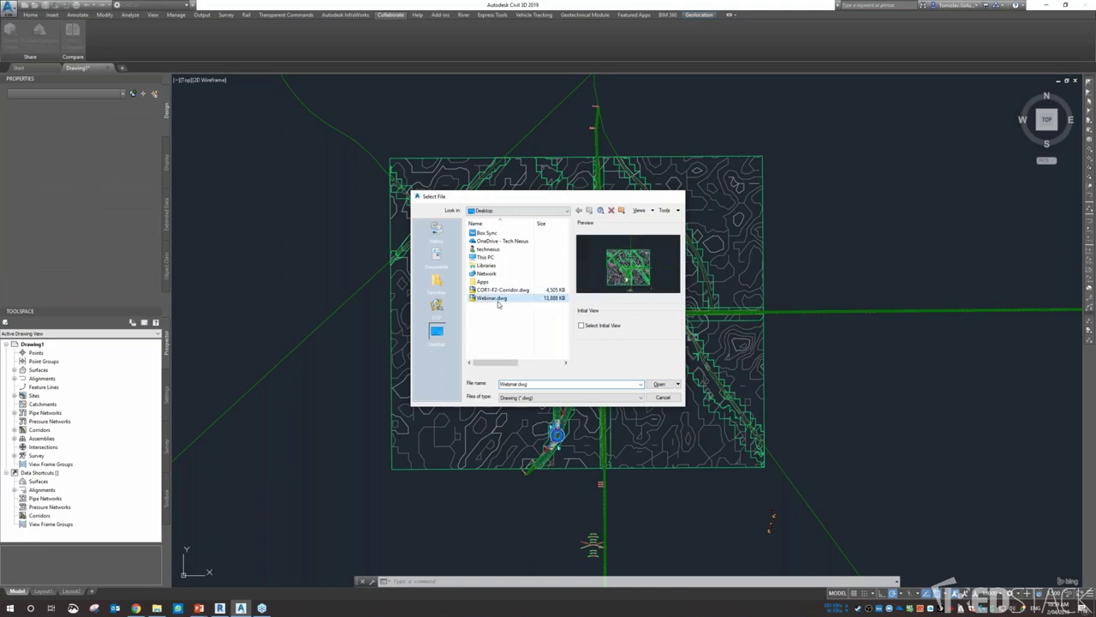
double_click(497, 300)
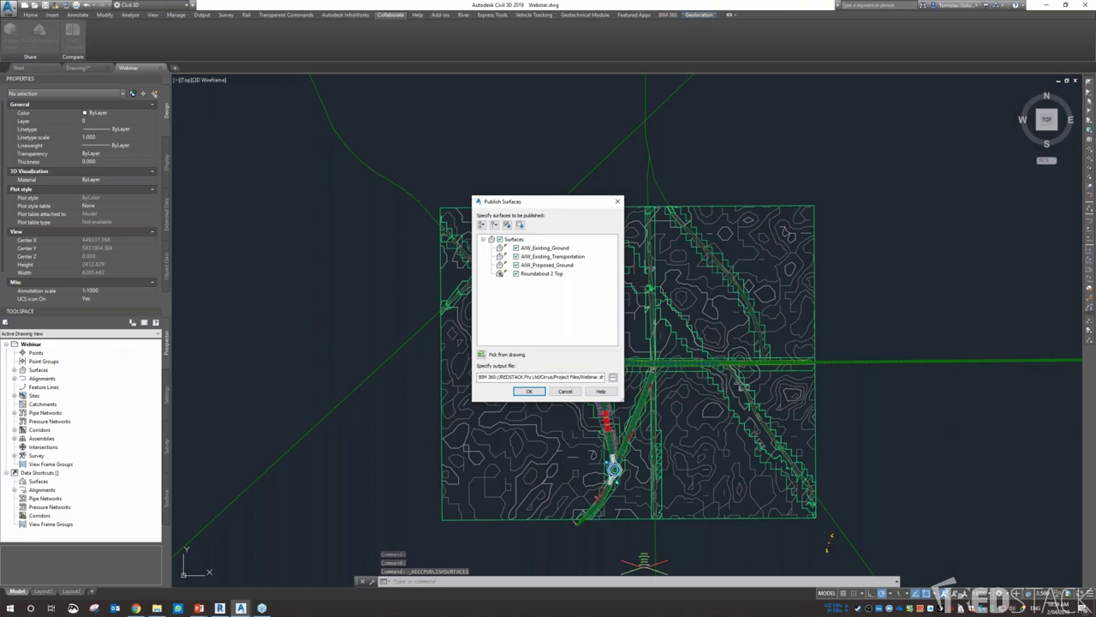
click(612, 378)
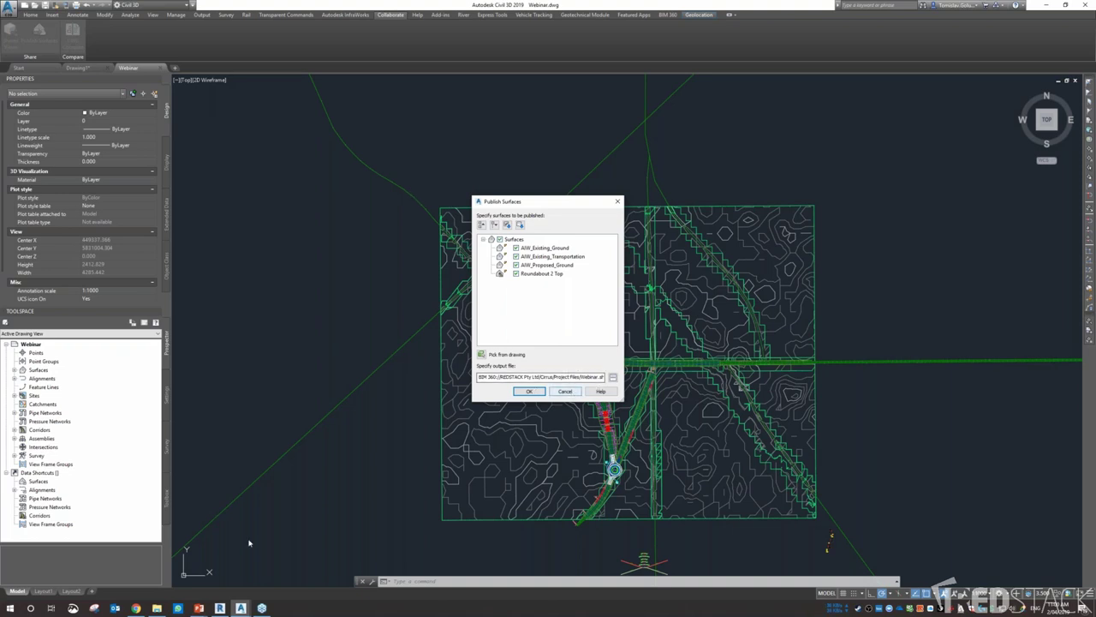
Switch to BIM 360 Document Management, open Webinar.shared.dwg and examine its surfaces in the 3D view.
click(136, 609)
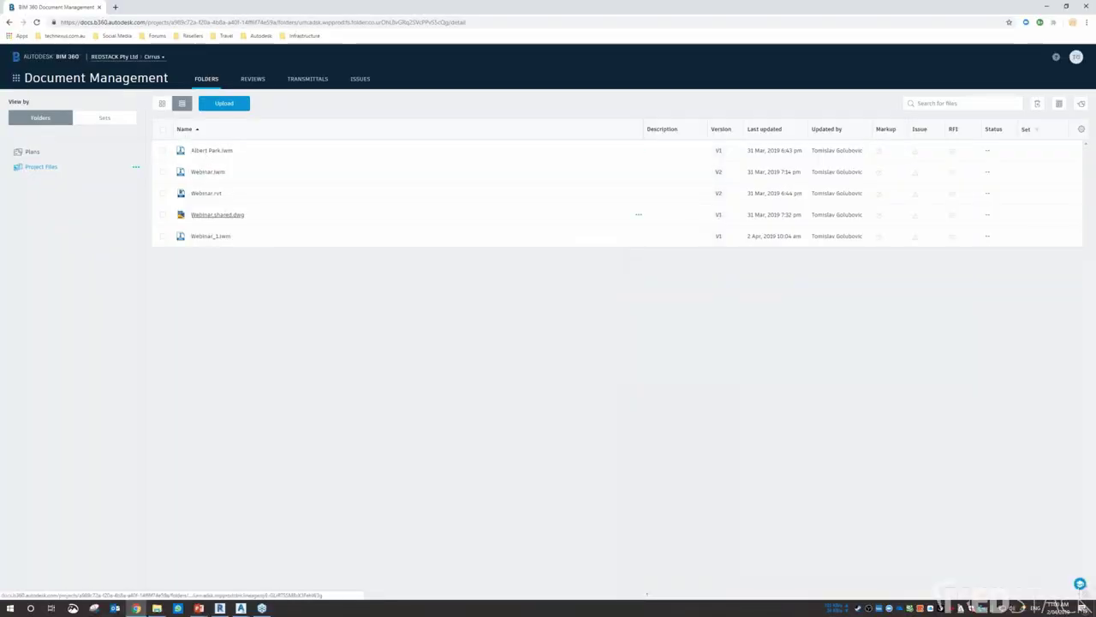
click(221, 216)
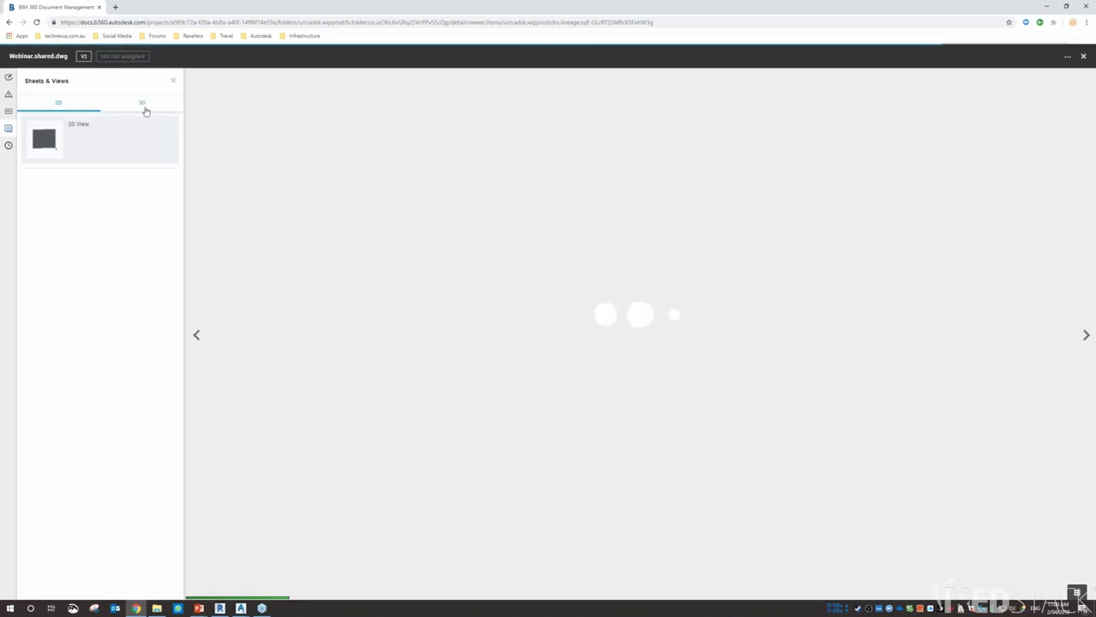
click(143, 106)
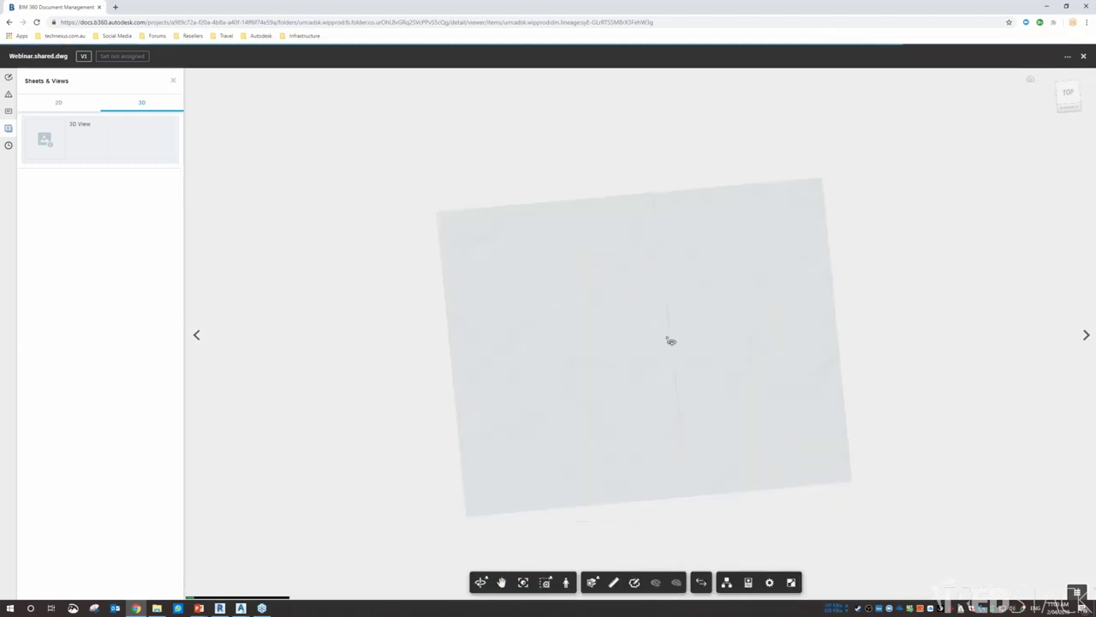
scroll(662, 326, up, 5)
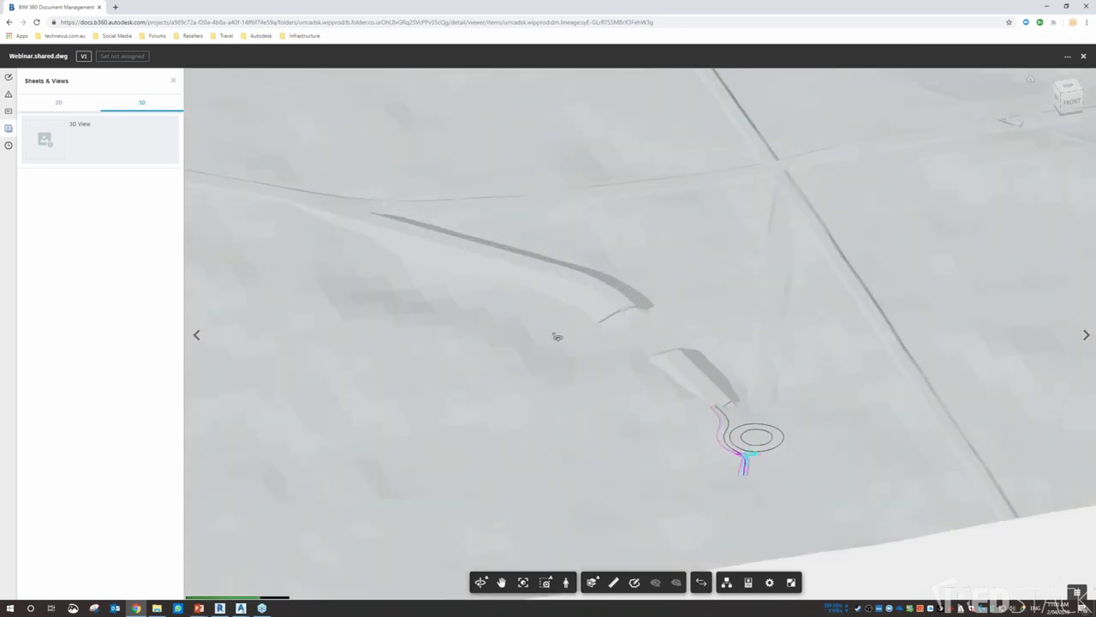
drag(571, 360, 656, 259)
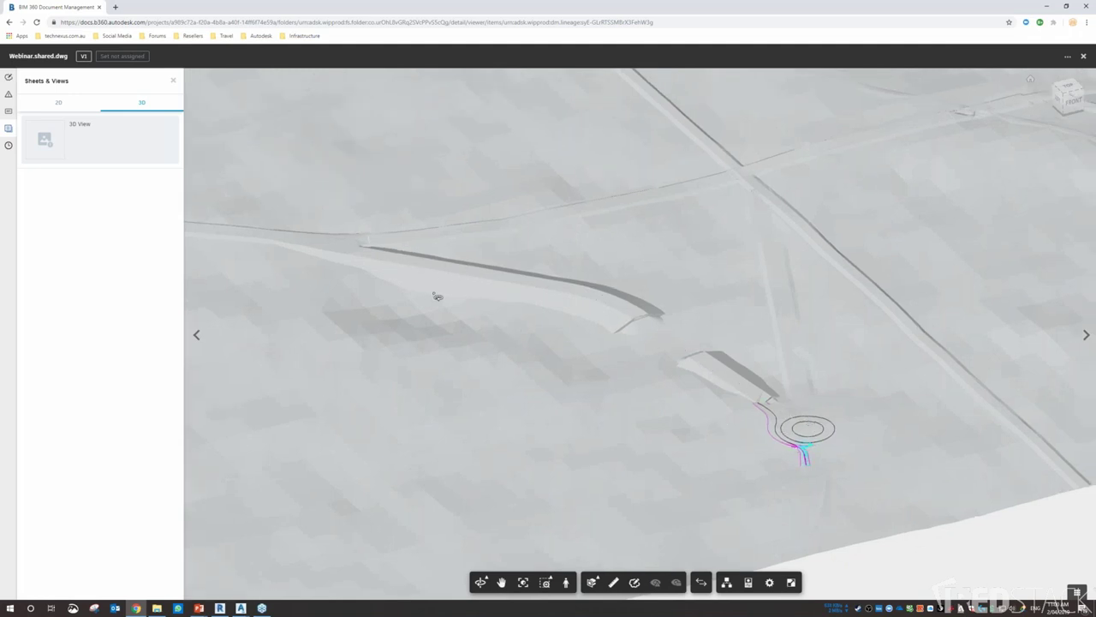
drag(651, 296, 640, 388)
scroll(619, 340, down, 7)
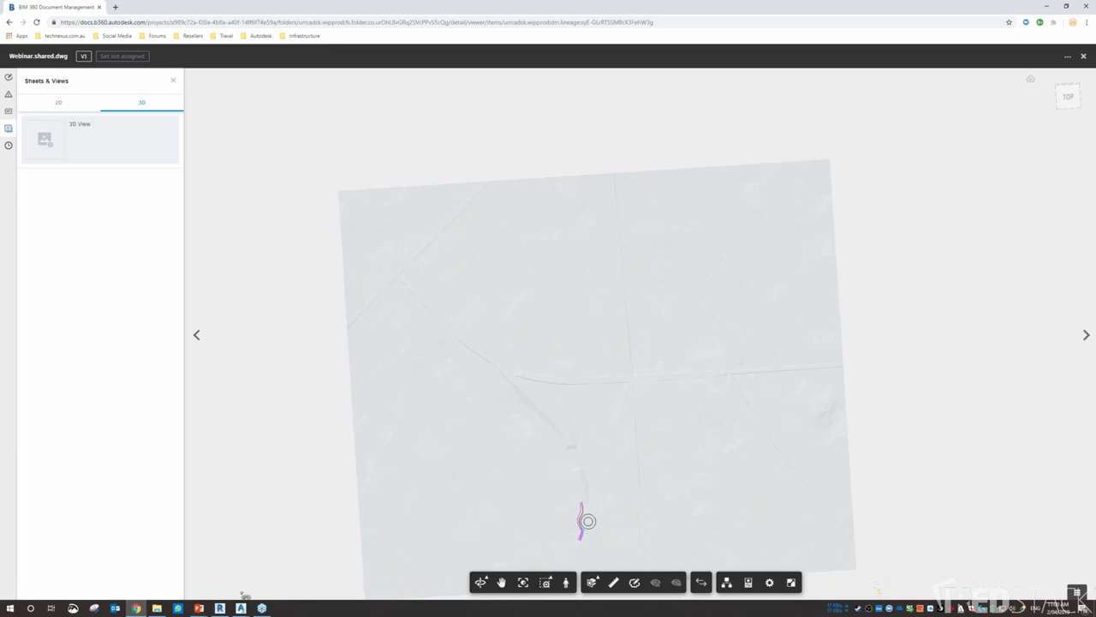
Switch back to Webinar.dwg in Civil 3D and accept publishing all its surfaces to the Cirrus Project Files folder.
mouse_move(240, 608)
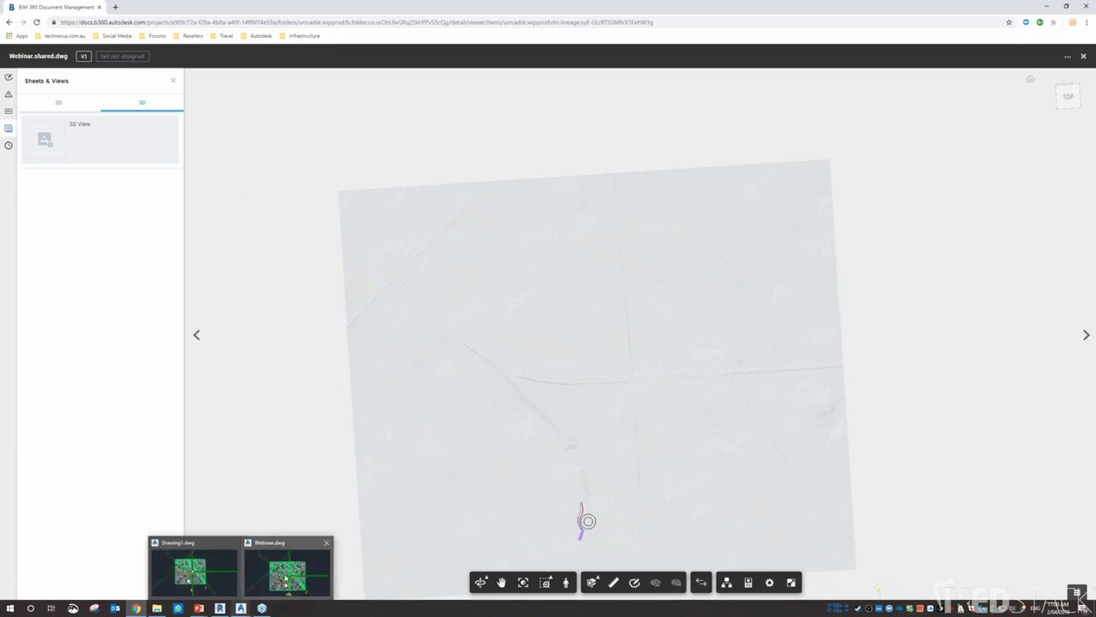
click(285, 575)
click(528, 390)
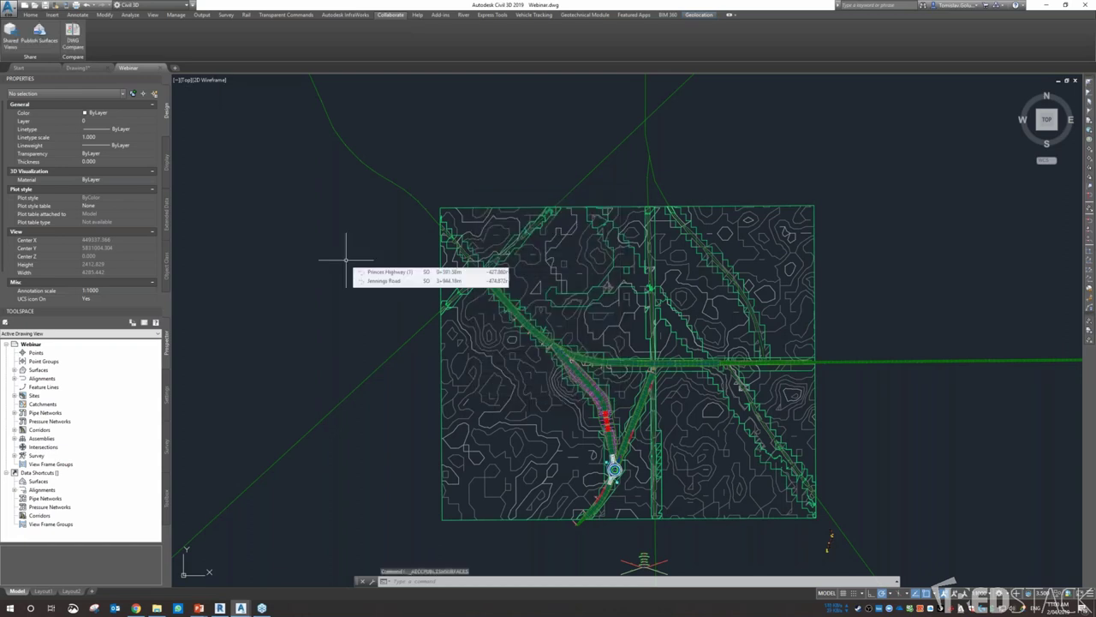
Switch to Revit and link the Webinar topography from the Cirrus Project Files, dismissing the save reminder and coordinate system notice.
click(220, 608)
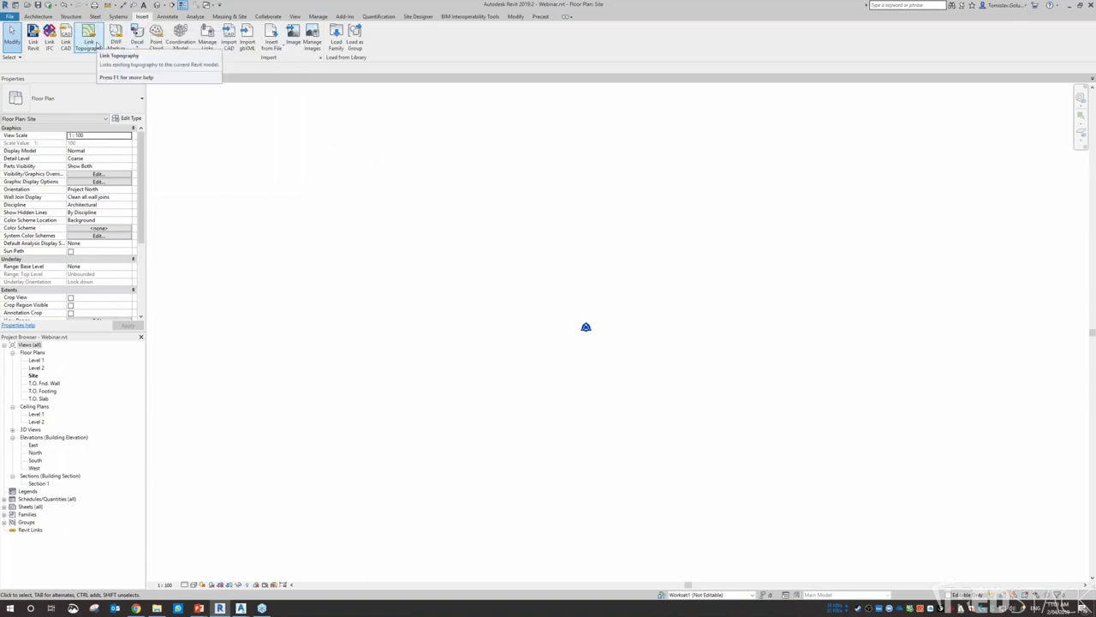
click(89, 38)
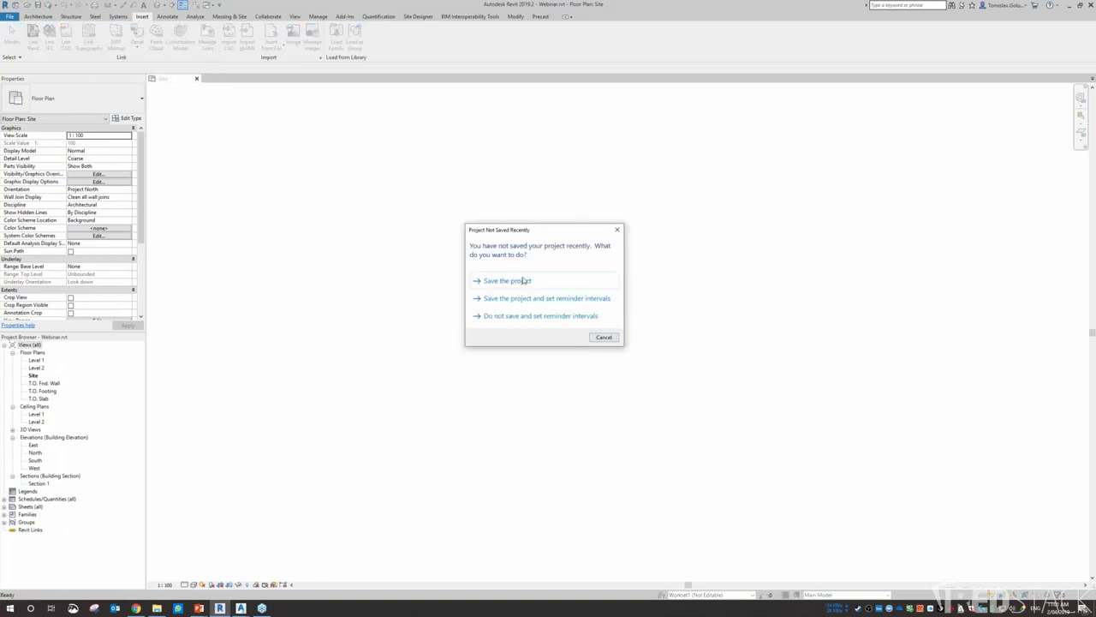
click(603, 336)
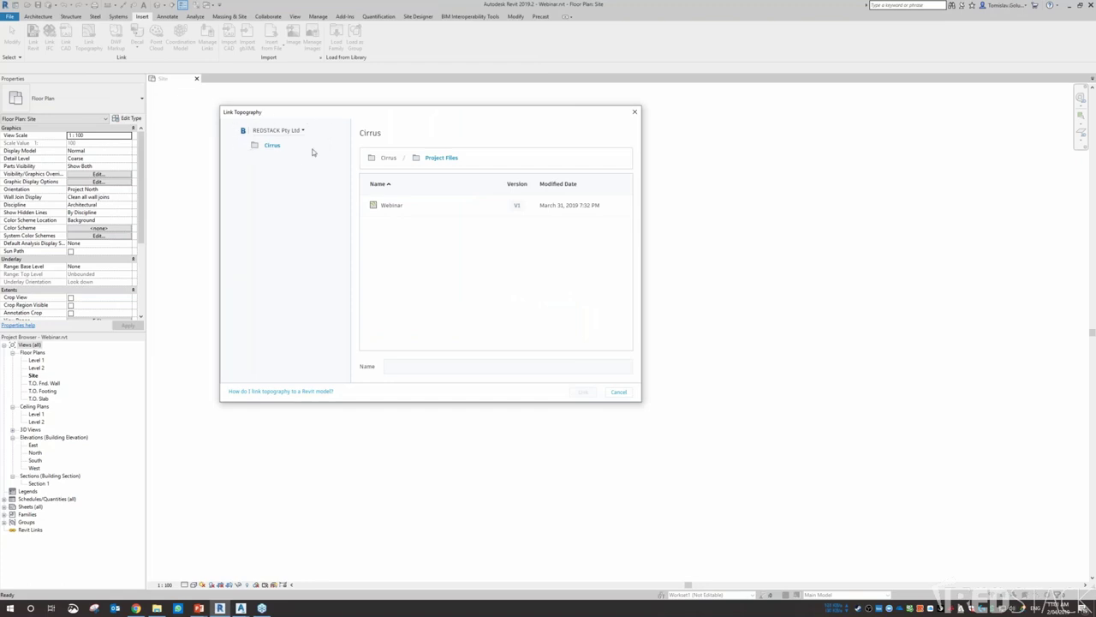
click(384, 210)
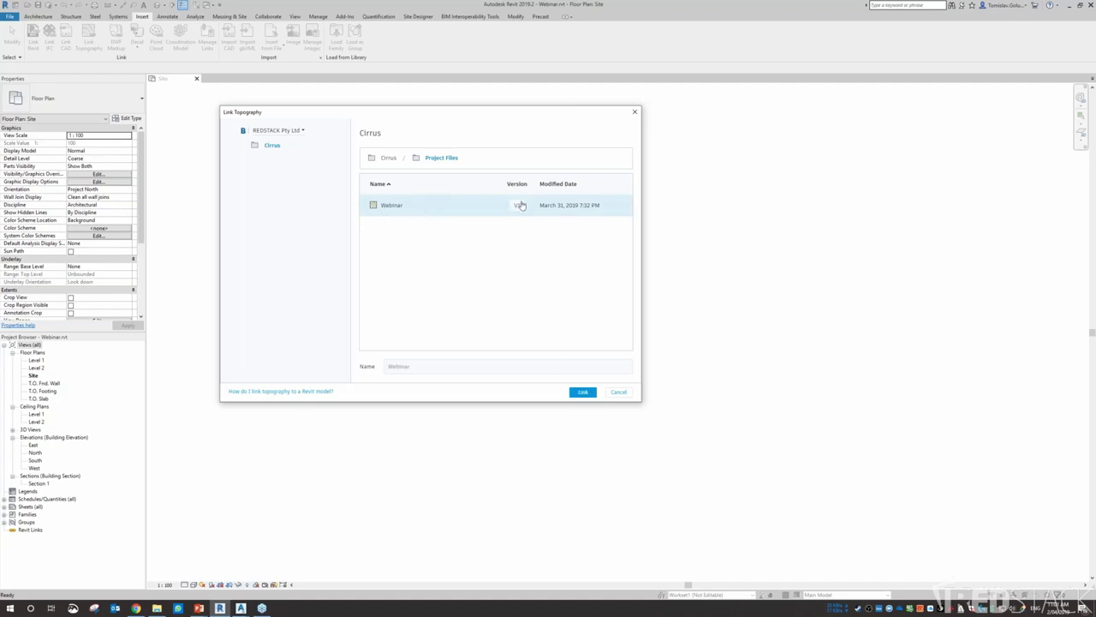
click(582, 393)
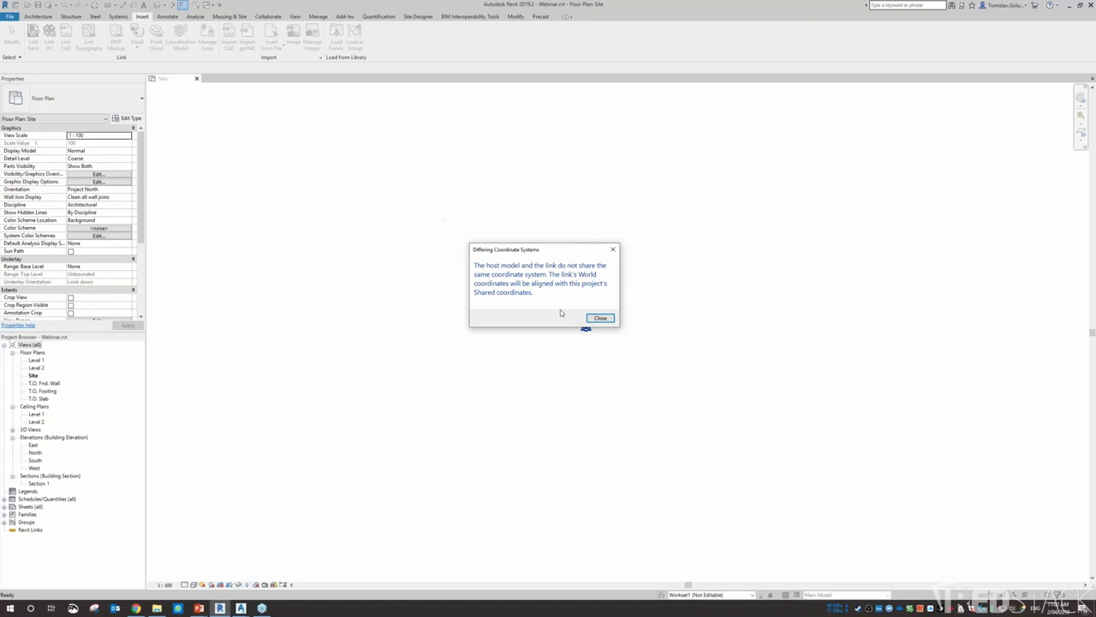
click(598, 318)
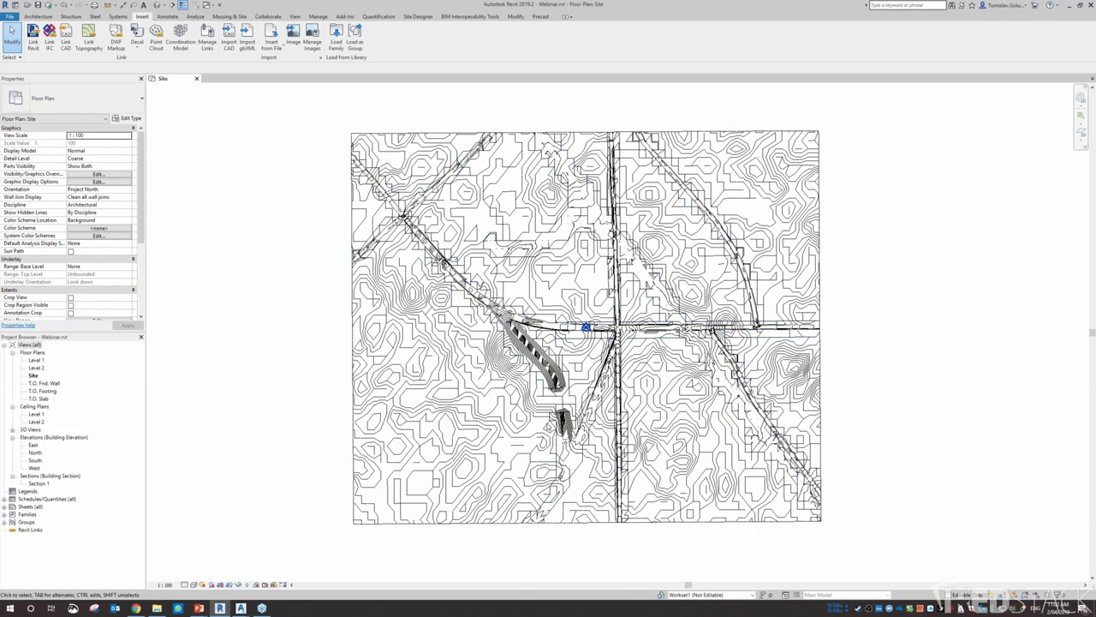
Examine the linked topography's road embankments and contours in the Site floor plan.
scroll(581, 402, up, 2)
scroll(527, 347, up, 1)
scroll(526, 347, up, 2)
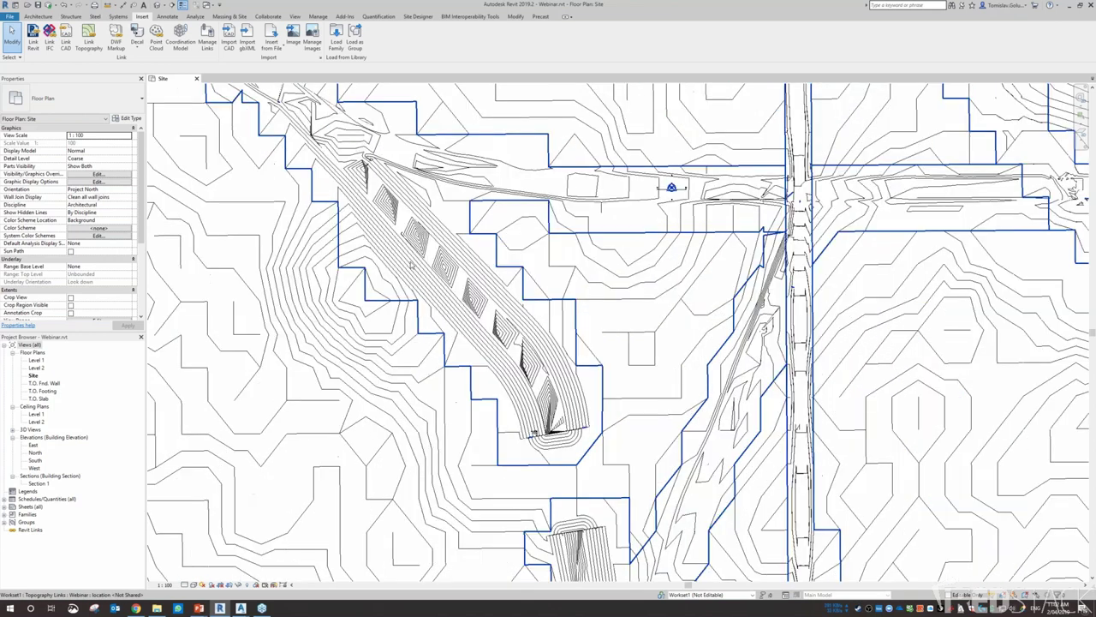
middle_drag(577, 493, 582, 321)
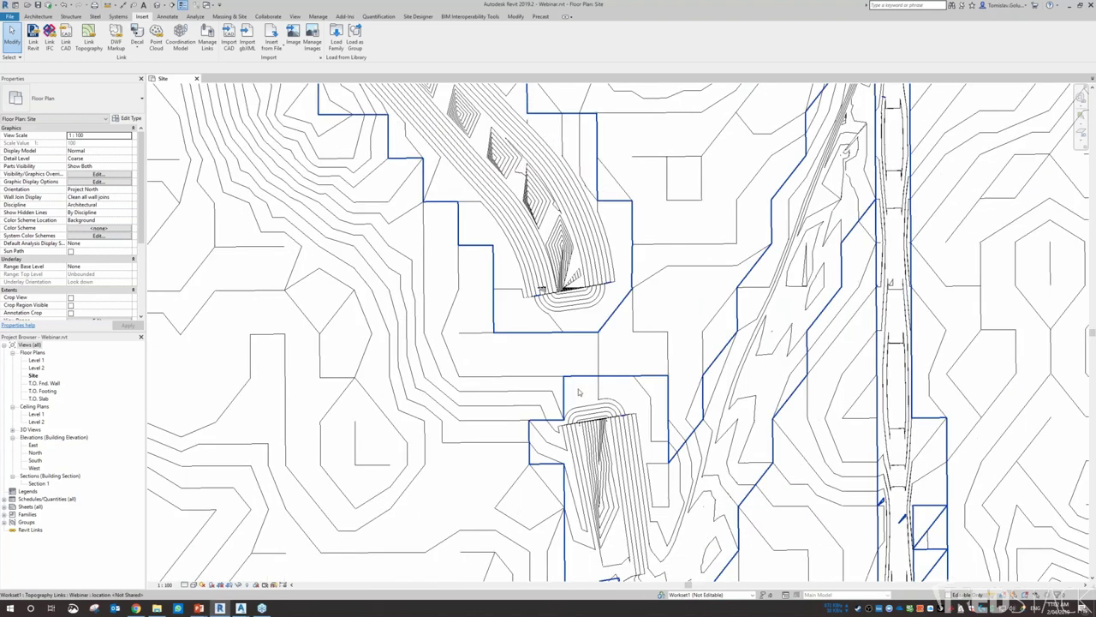
scroll(599, 429, down, 3)
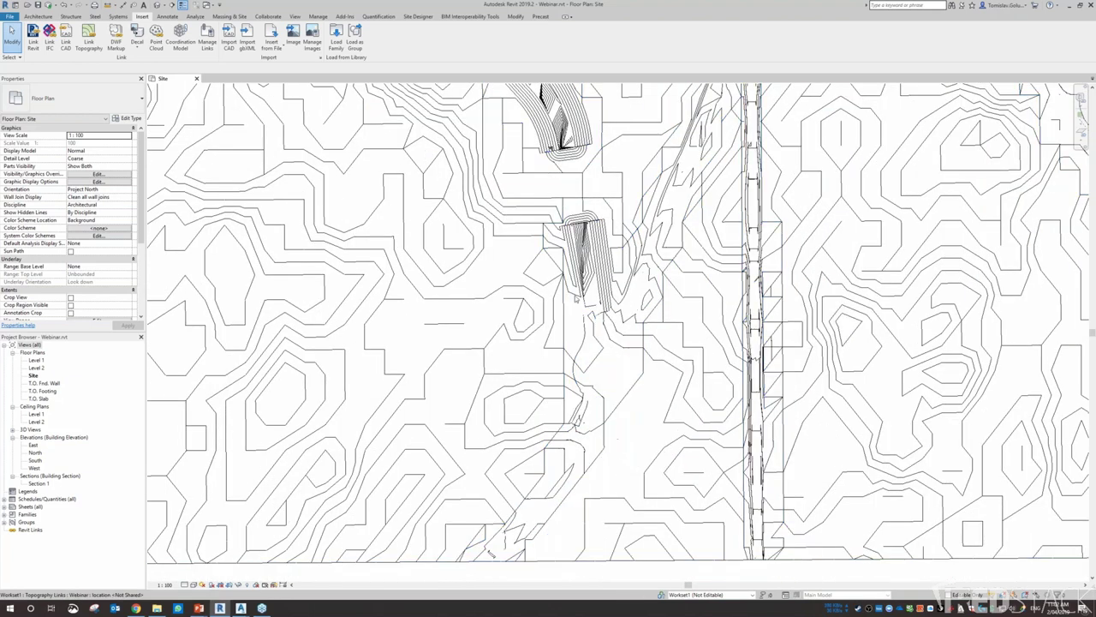
middle_drag(575, 267, 589, 561)
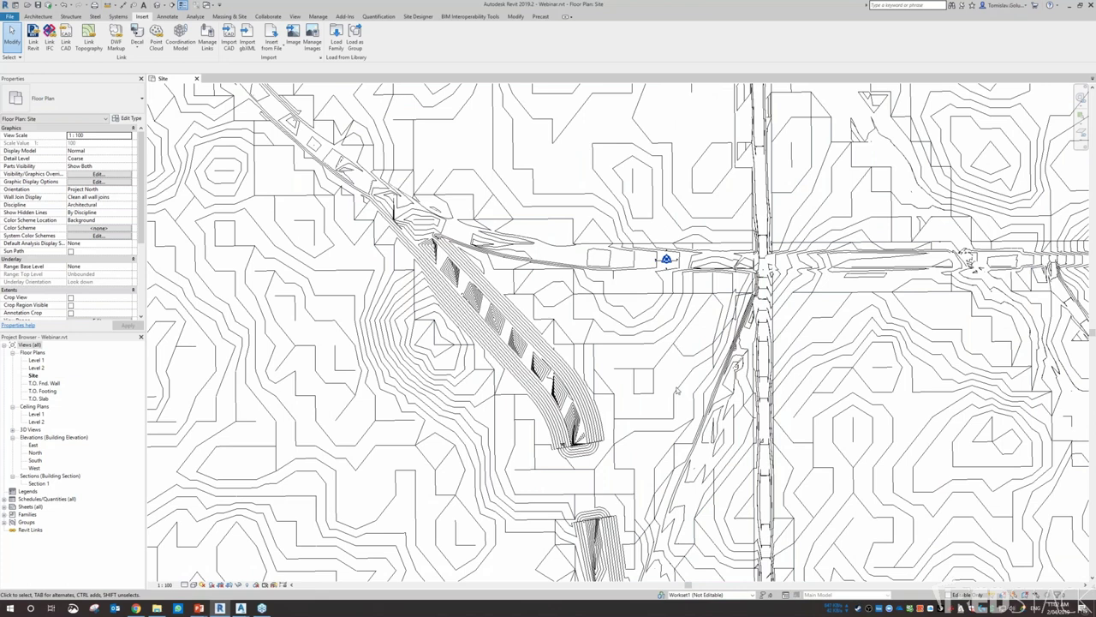
Select the linked topography and open the default 3D view to inspect its contours and embankments.
click(654, 342)
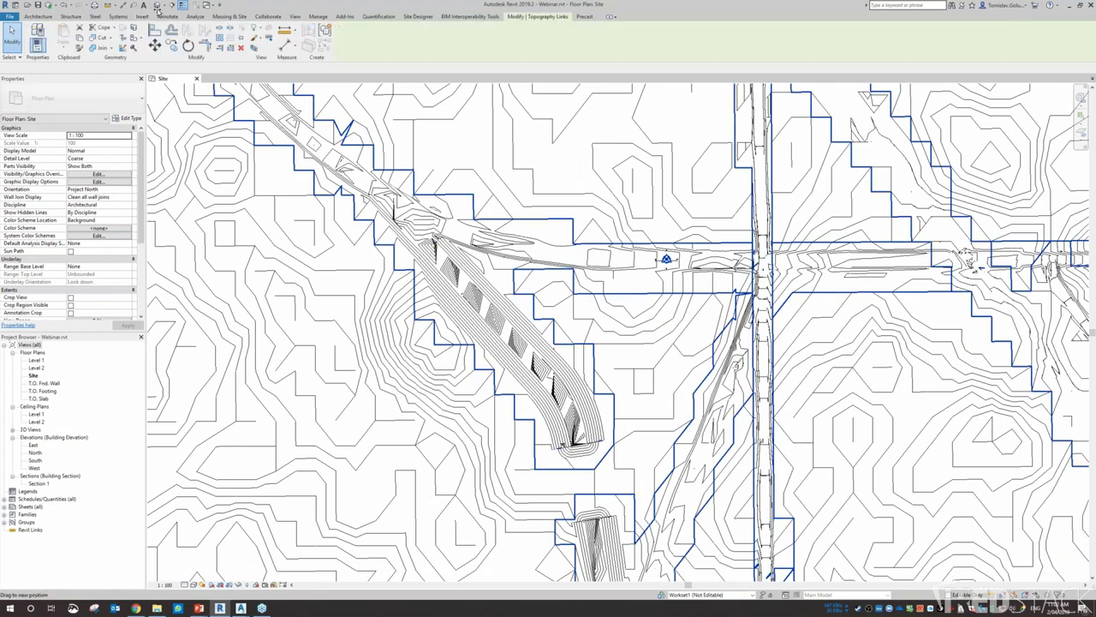
click(157, 6)
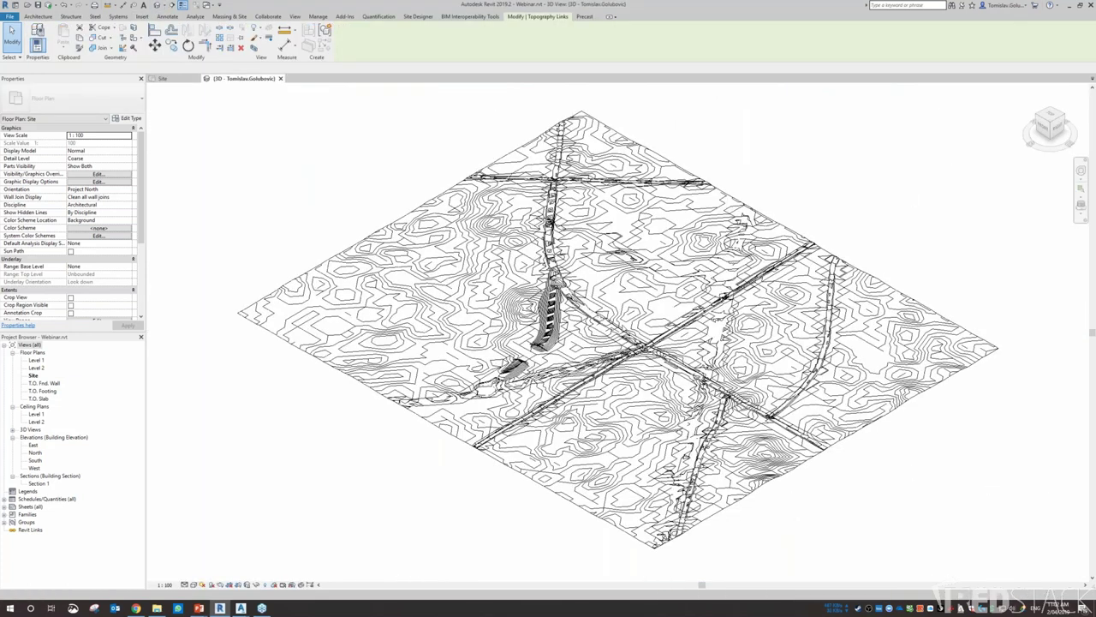
scroll(573, 288, up, 5)
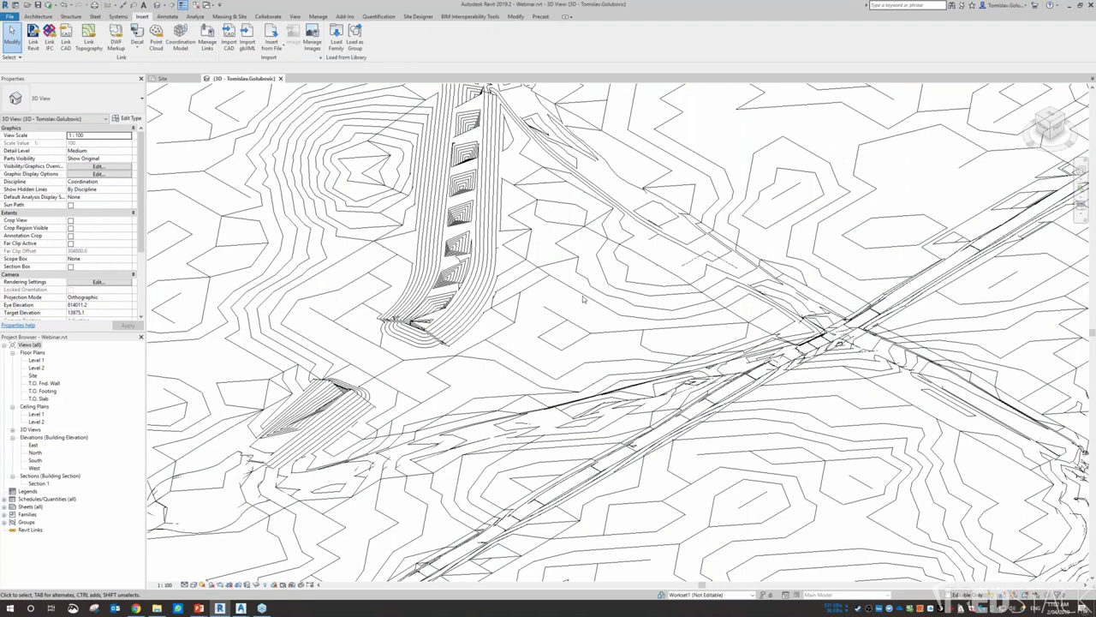
scroll(582, 298, down, 3)
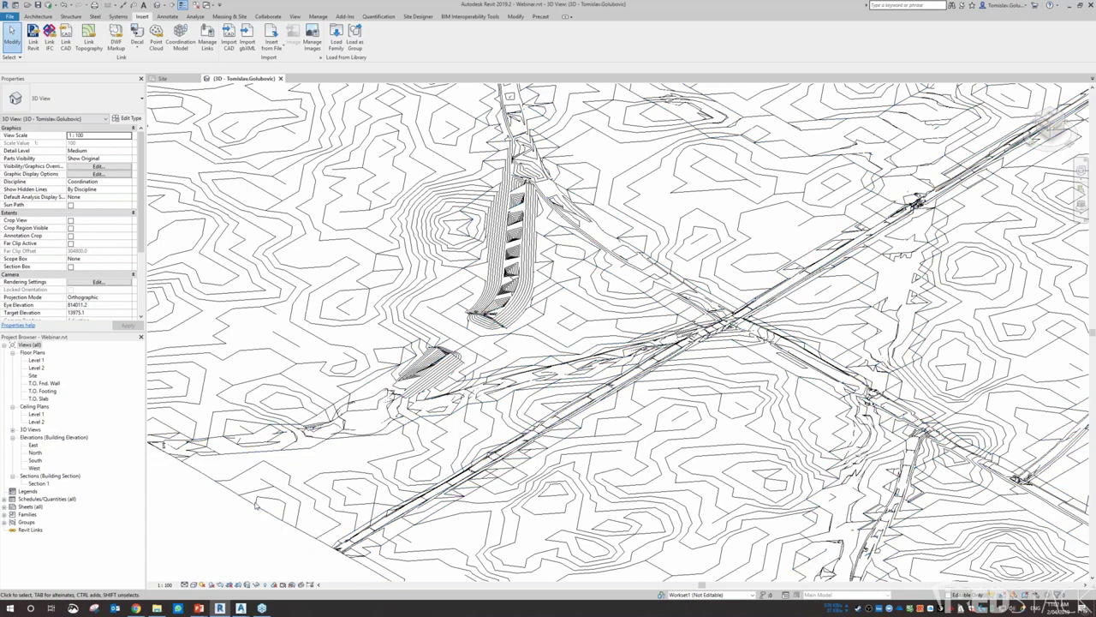
Switch back to Webinar.dwg in Civil 3D and launch InfraWorks.
mouse_move(241, 608)
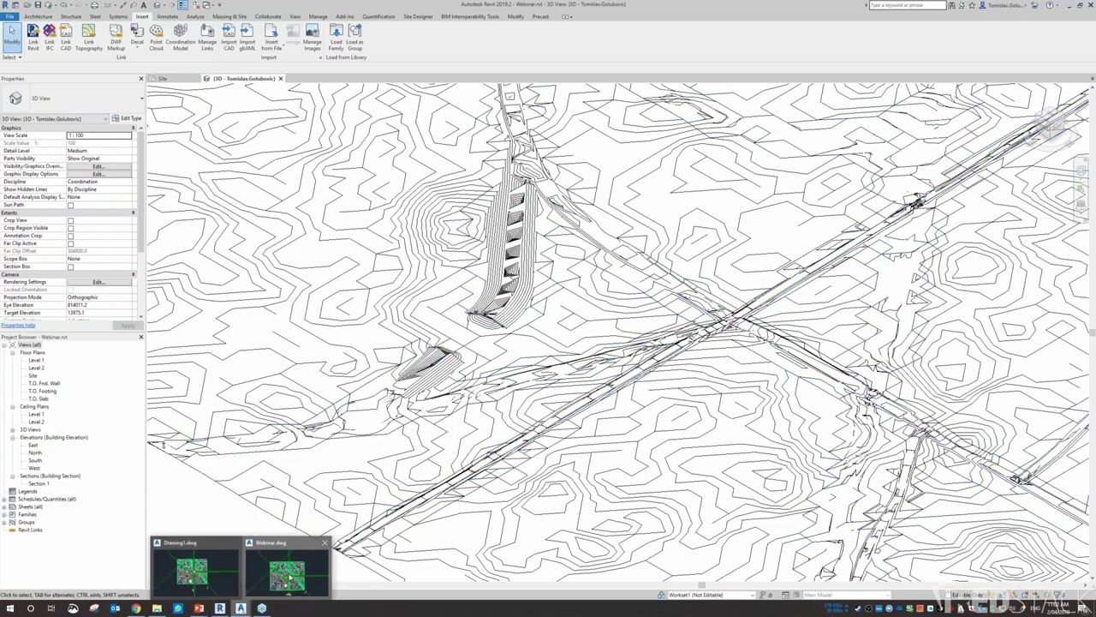
click(289, 576)
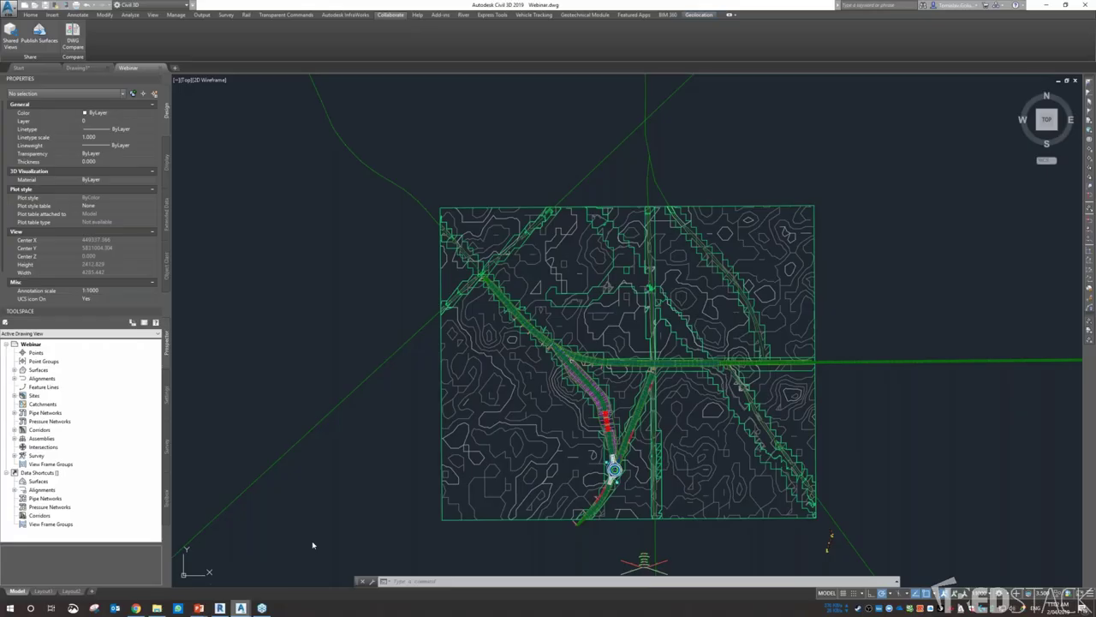
click(7, 608)
click(343, 303)
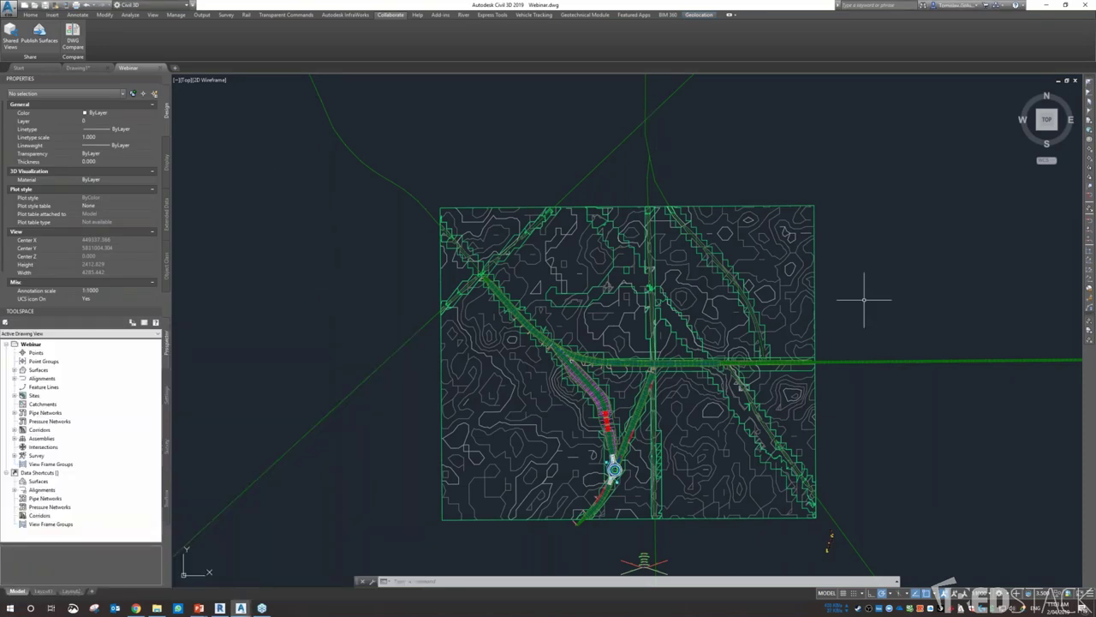
Close the Webinar.dwg drawing and return to Drawing1.
scroll(281, 220, down, 2)
middle_drag(342, 232, 397, 249)
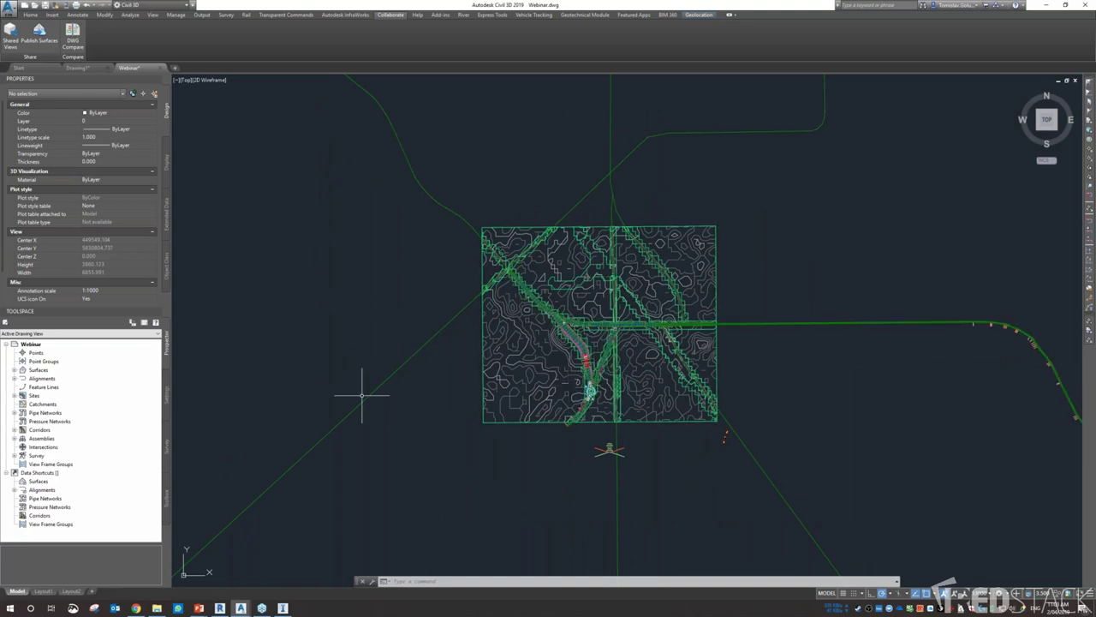
click(160, 68)
click(580, 322)
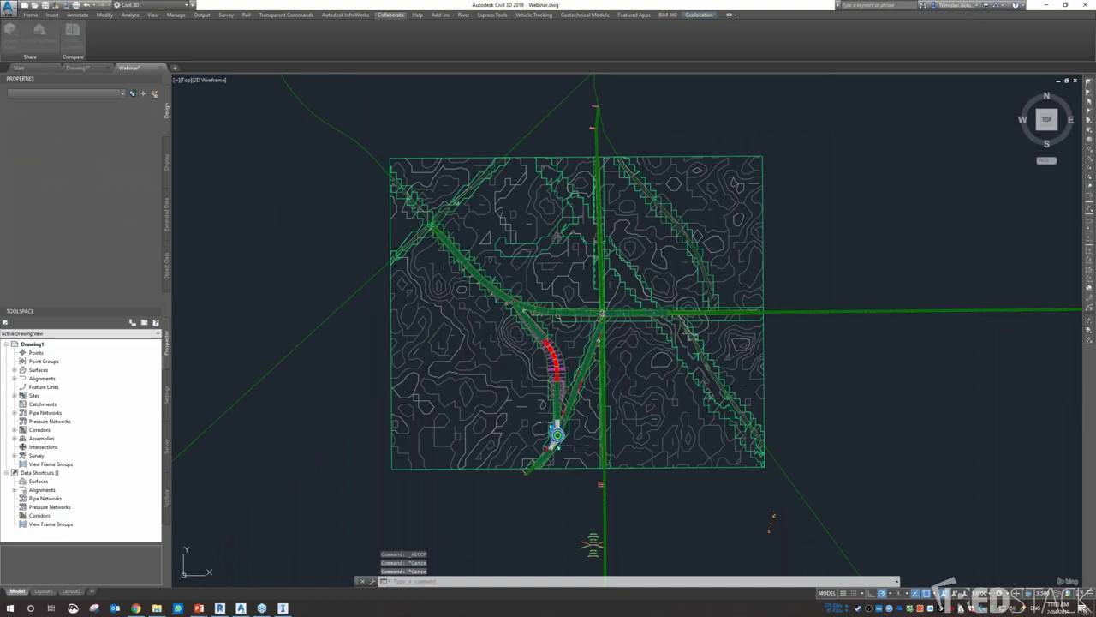
Close Civil 3D and switch to InfraWorks.
click(1089, 7)
click(555, 323)
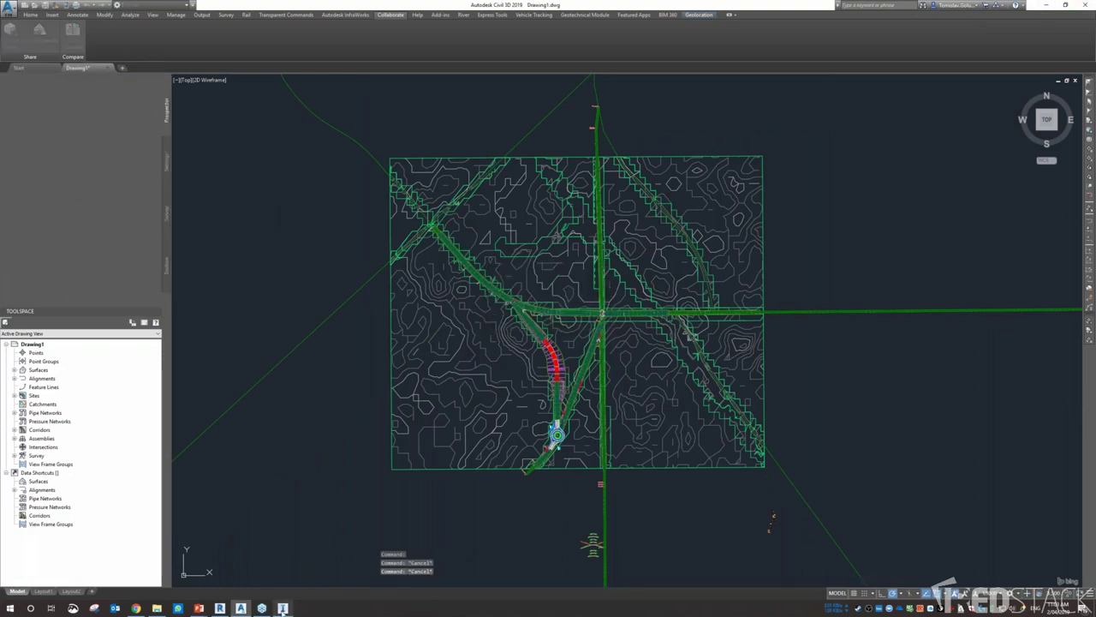
click(283, 608)
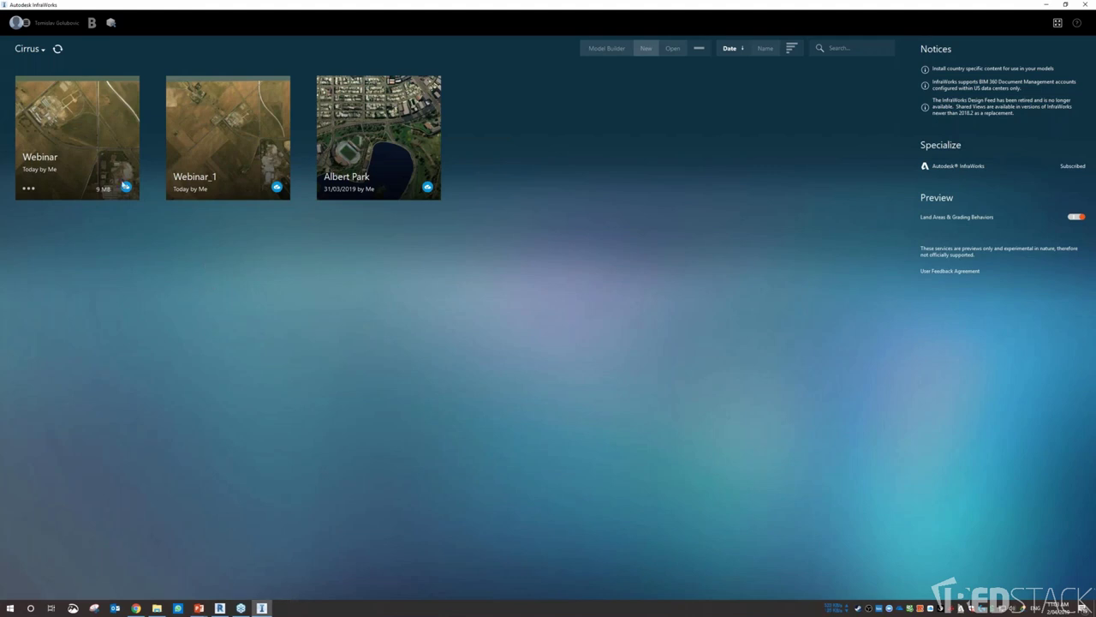
Open the Webinar model, view the whole site from above and show its list of proposals.
click(78, 129)
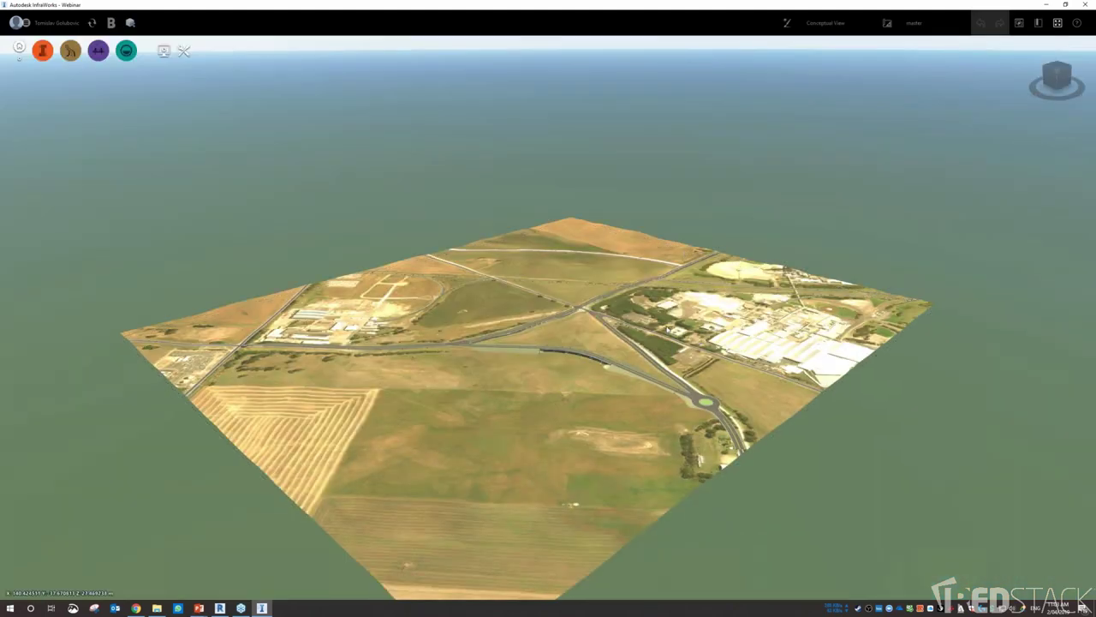
drag(694, 350, 597, 467)
middle_drag(595, 466, 615, 451)
click(914, 23)
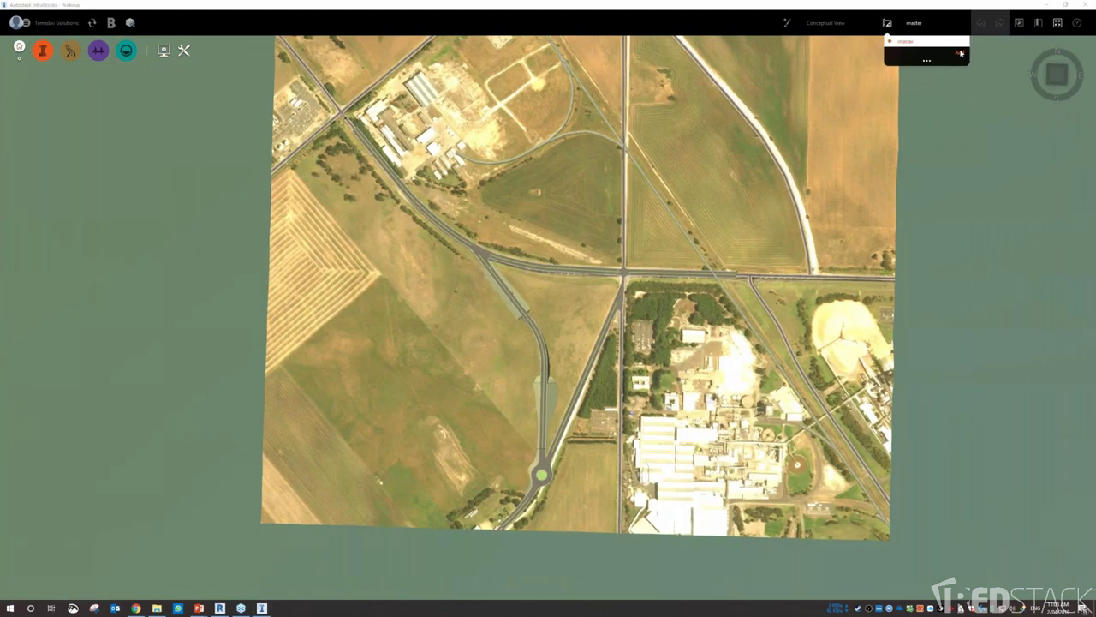
Try to add Webinar.dwg from the Desktop as an AutoCAD Civil 3D DWG data source with all its listed items included.
click(74, 51)
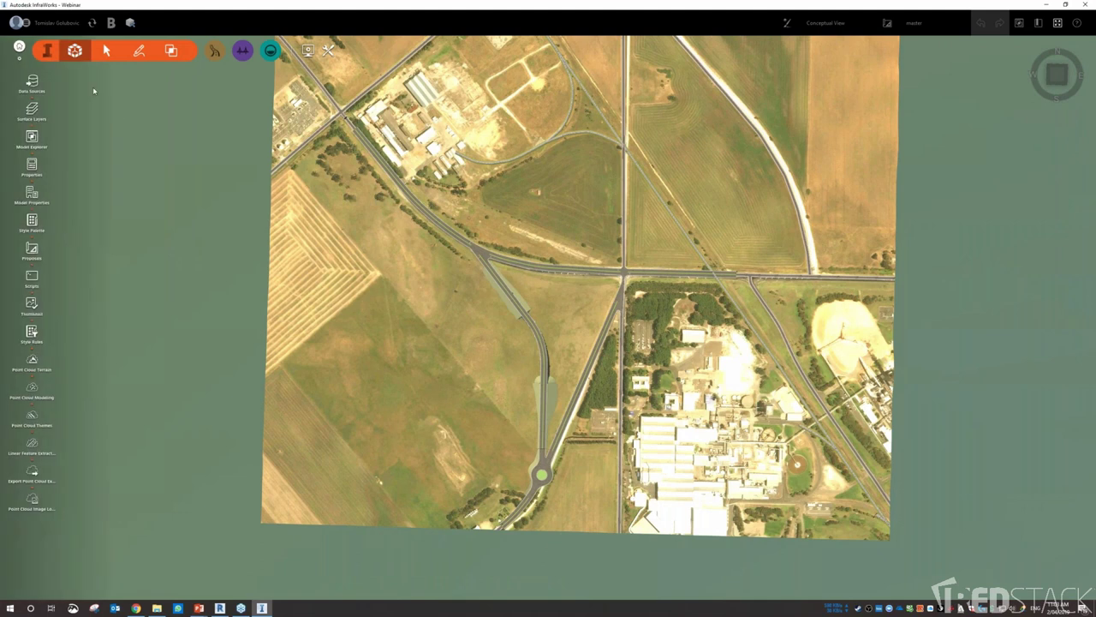
click(33, 84)
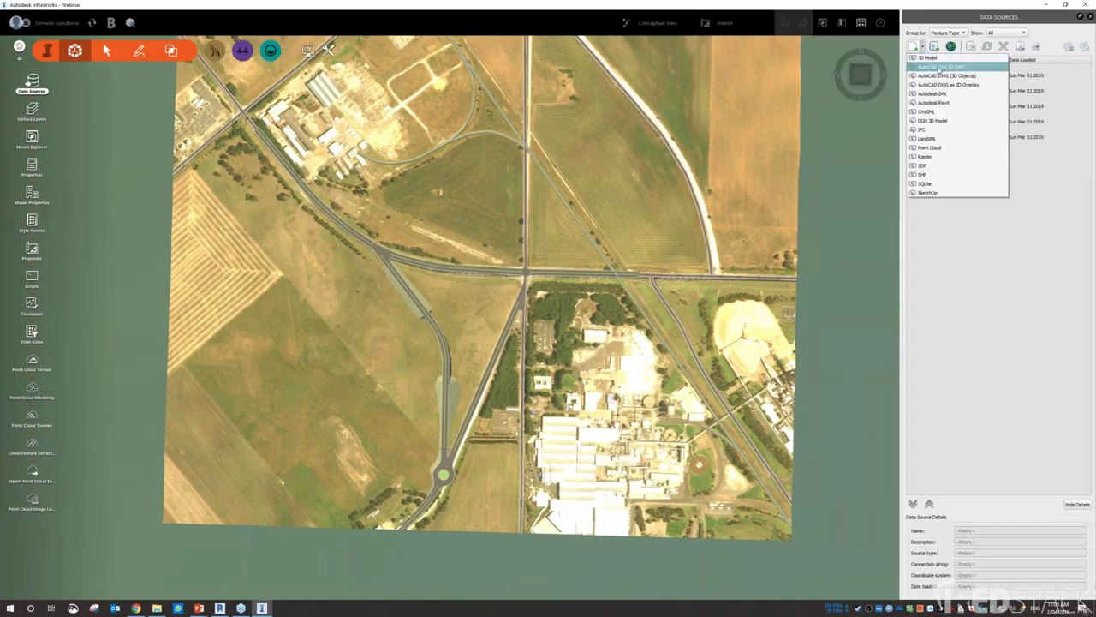
click(34, 107)
click(151, 196)
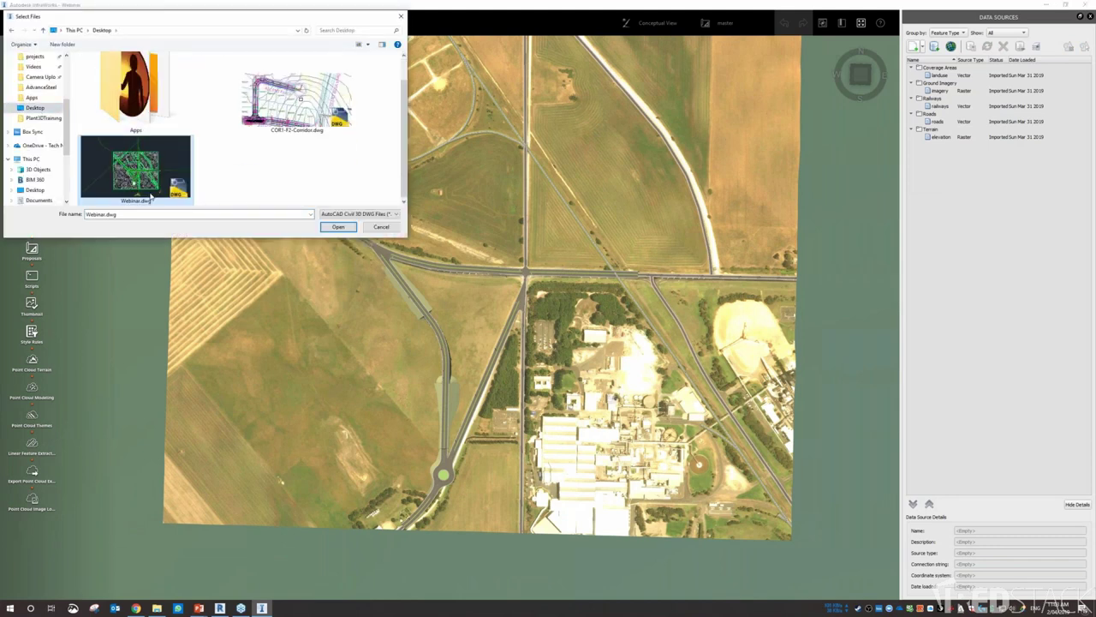
click(337, 226)
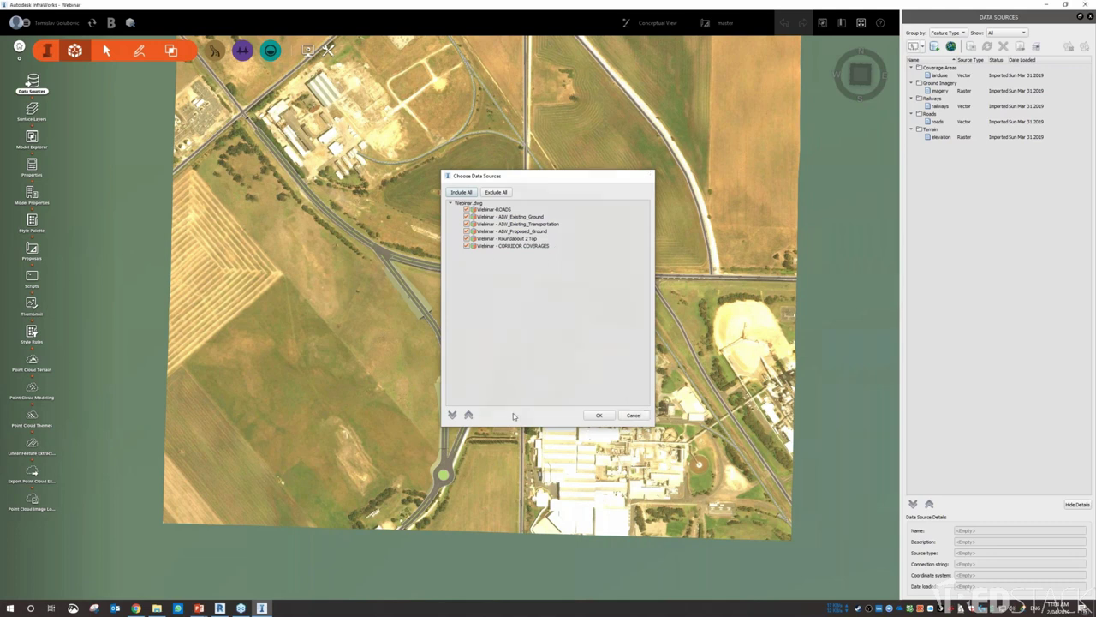
click(599, 416)
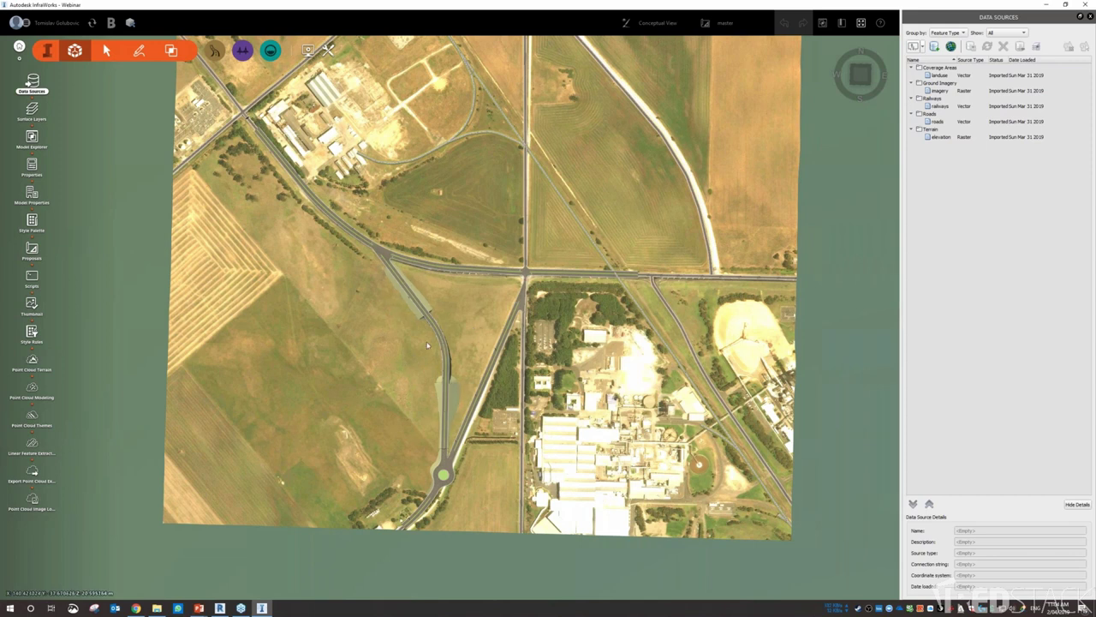
Examine the curved road, bridge and embankments of the InfraWorks model in perspective.
drag(430, 337, 480, 350)
scroll(479, 349, up, 3)
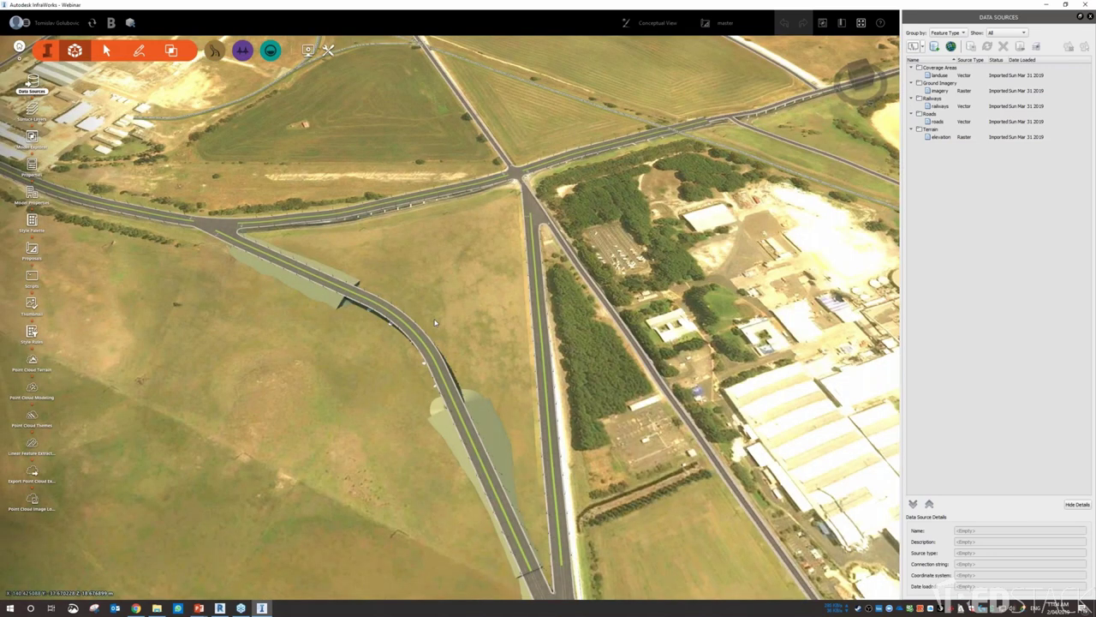
drag(435, 322, 258, 563)
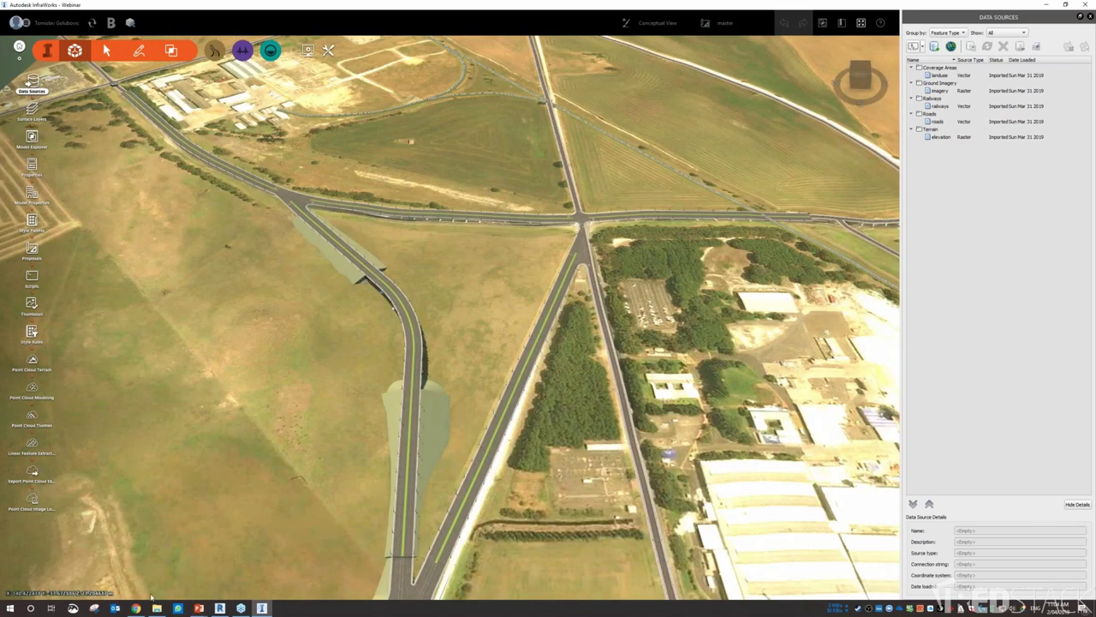
Switch to BIM 360 Document Management in Chrome and close the Webinar.shared.dwg viewer to return to Project Files.
click(135, 608)
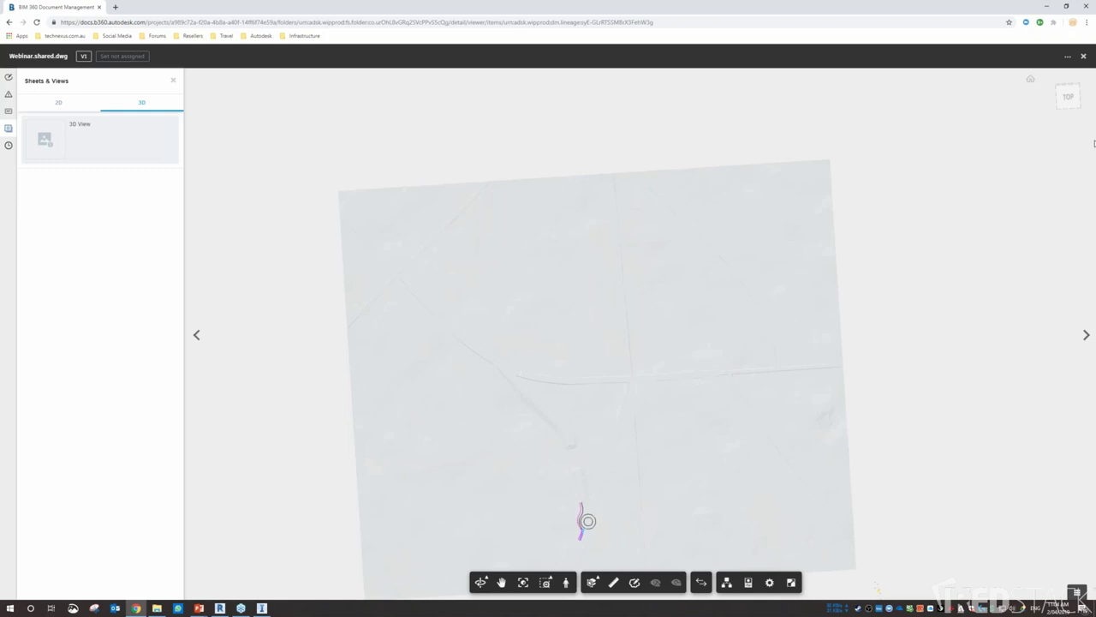
click(1067, 7)
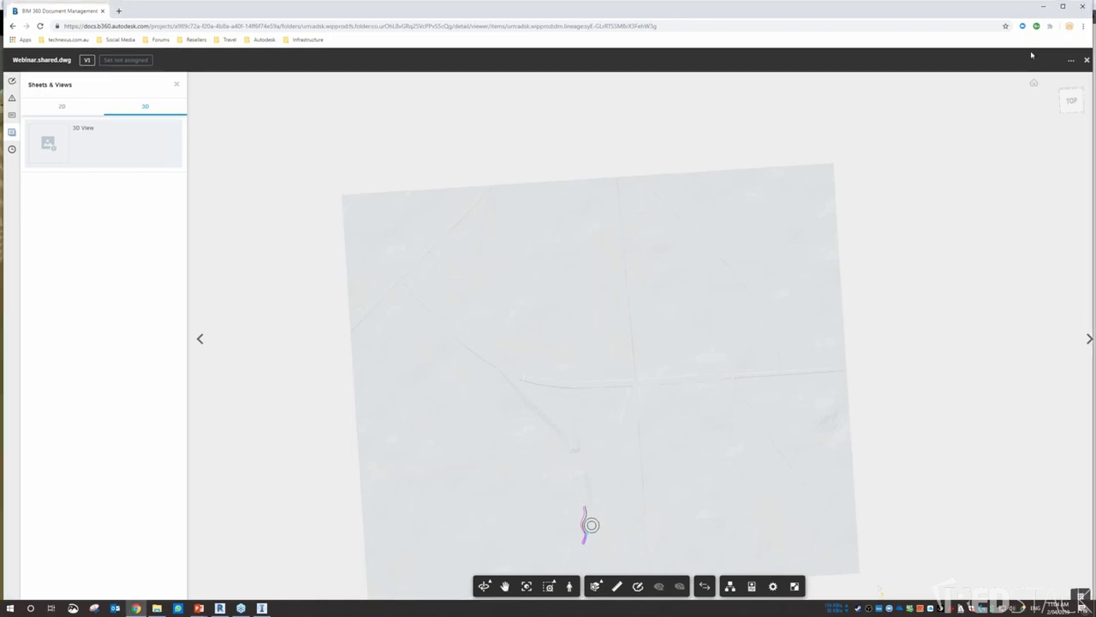
drag(1005, 9, 957, 11)
click(1032, 62)
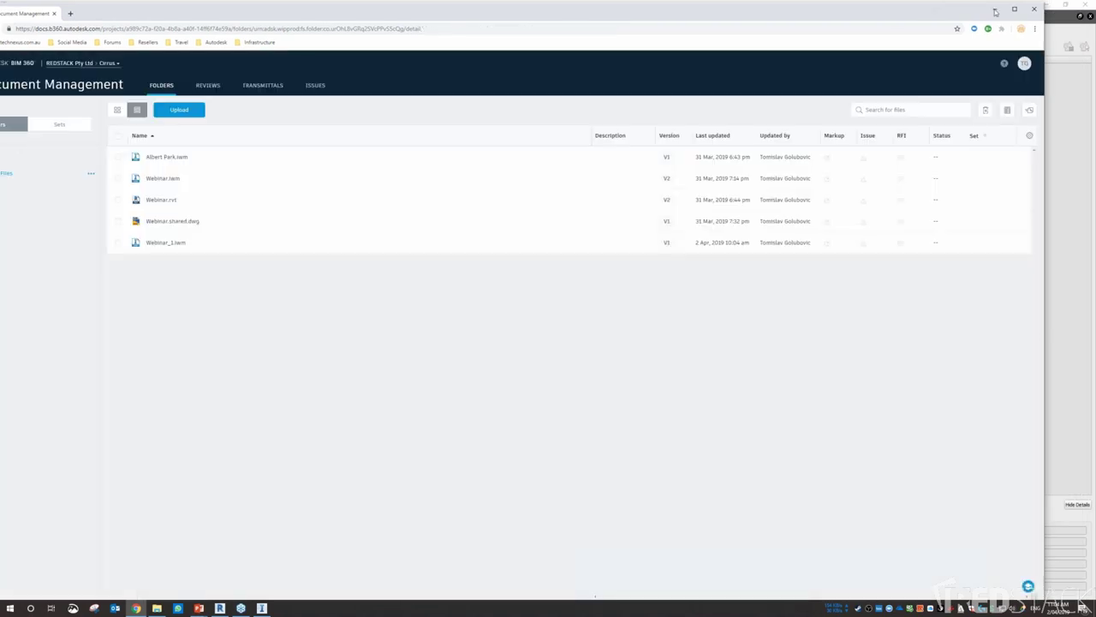
click(1013, 9)
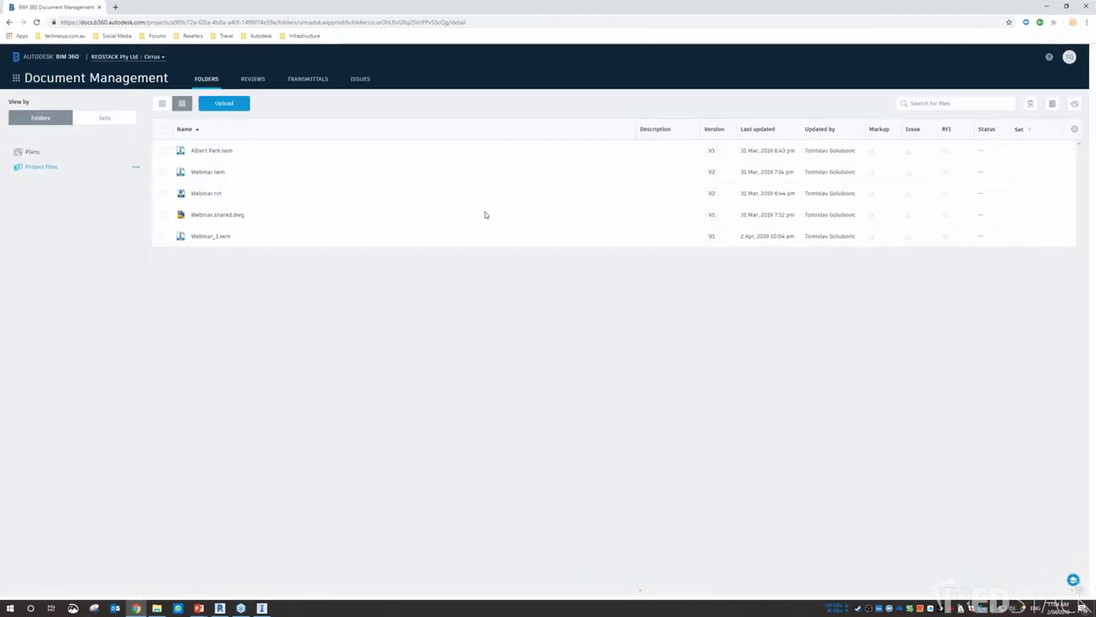
Open Webinar.iwm from Project Files with the curved road, bridge and roundabout in close view.
click(211, 173)
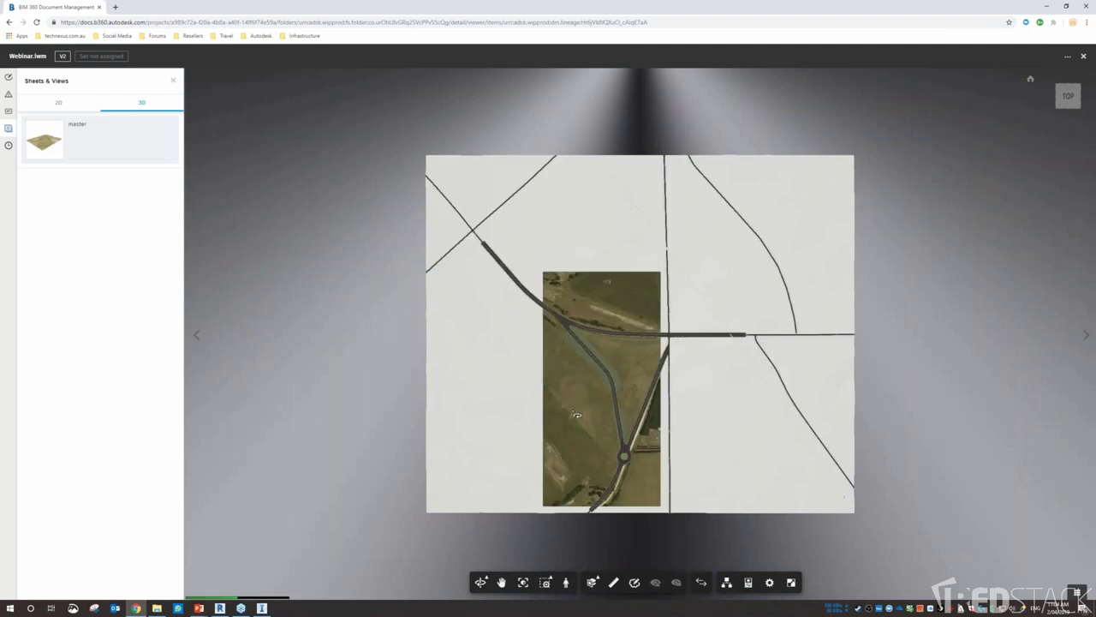
drag(583, 431, 648, 309)
scroll(634, 351, up, 10)
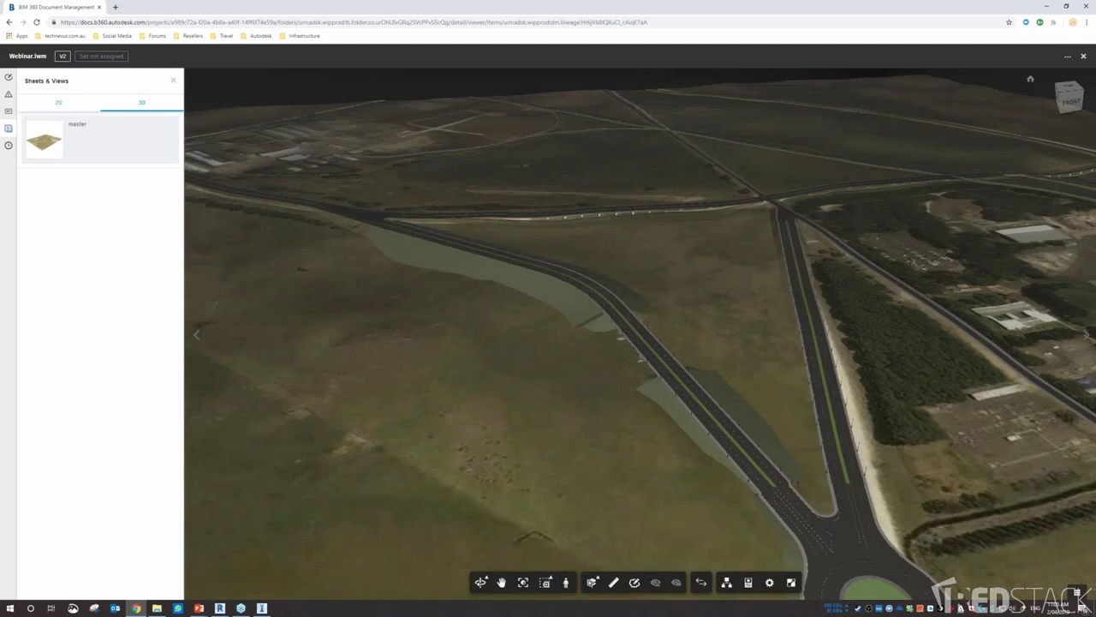
Start a new markup and frame the bridge section of the curved road with a box-shaped outline.
click(8, 93)
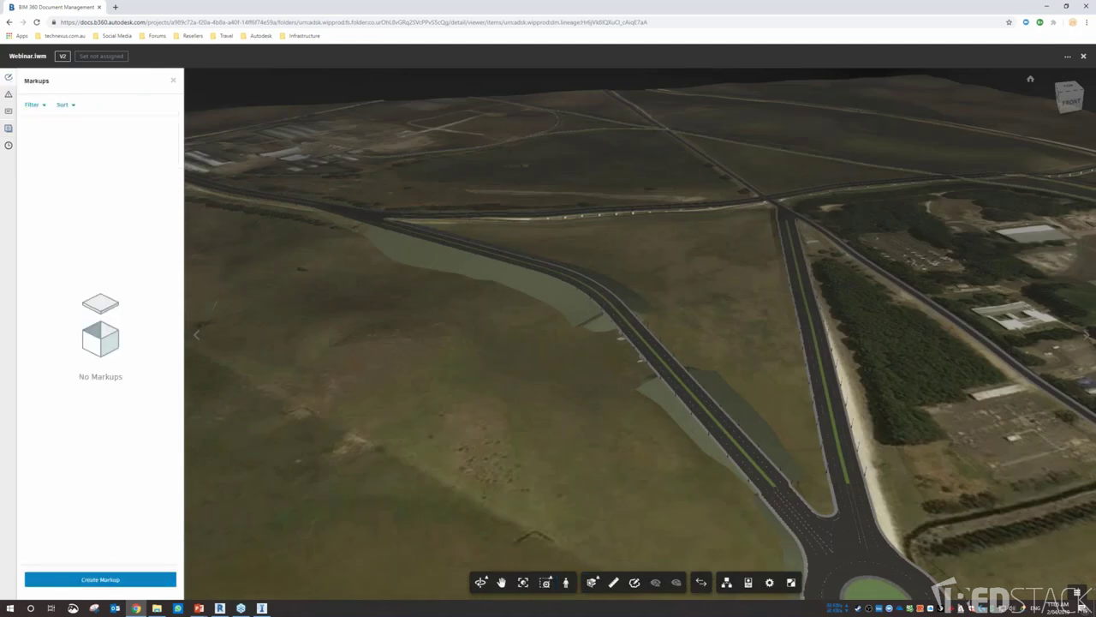
click(100, 579)
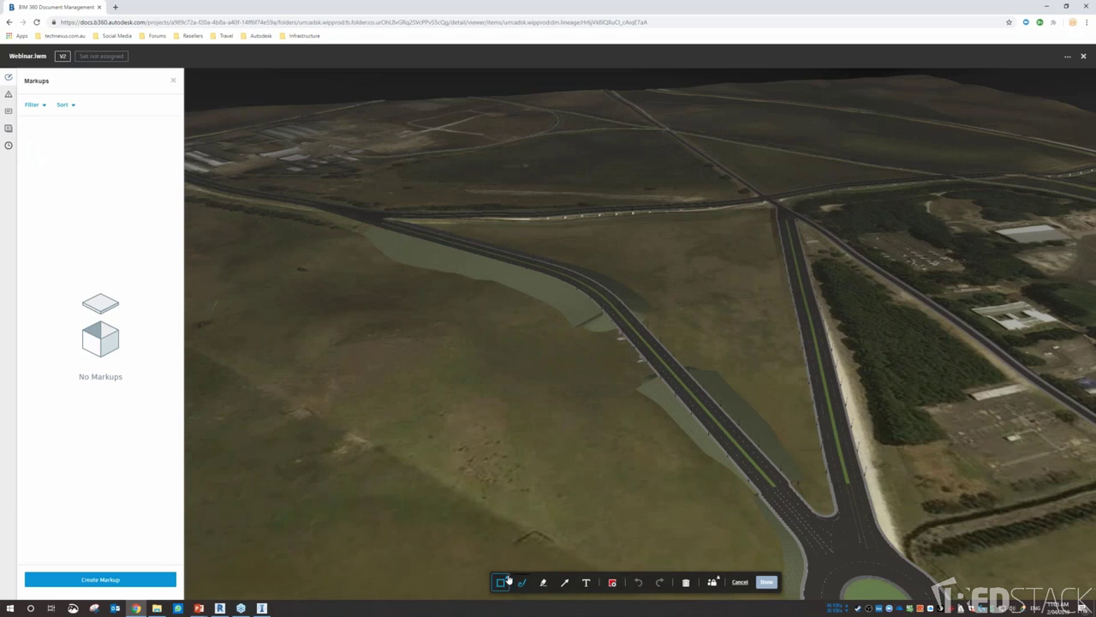
mouse_move(507, 579)
click(503, 496)
drag(561, 274, 700, 395)
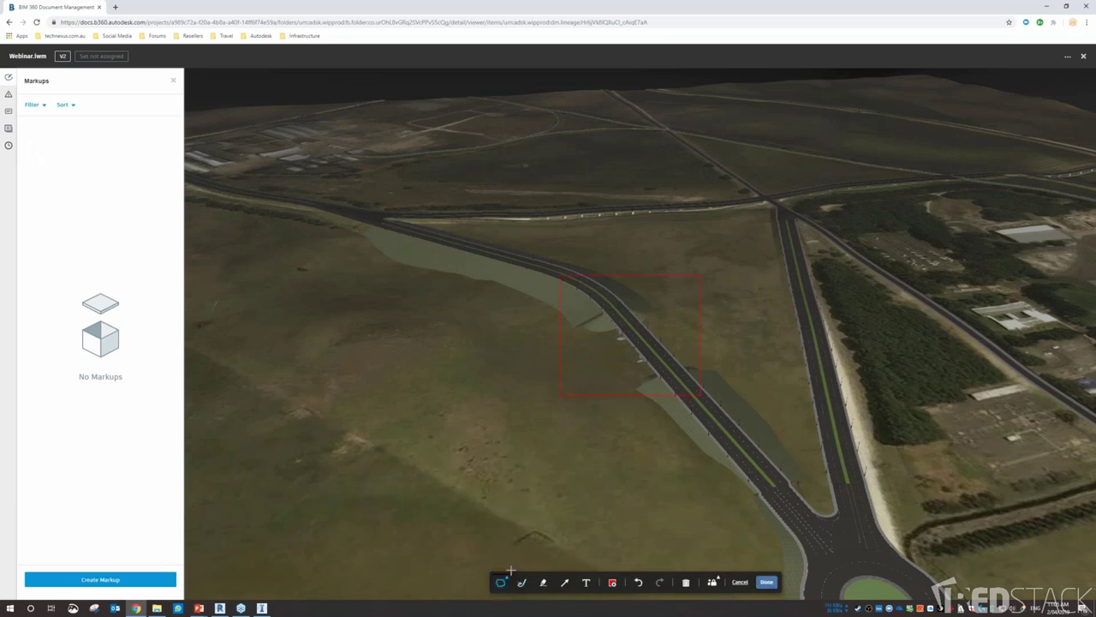
Add the text note "Please Revise bridge as per clients request" at the outline's lower edge and save the markup.
click(585, 582)
click(615, 382)
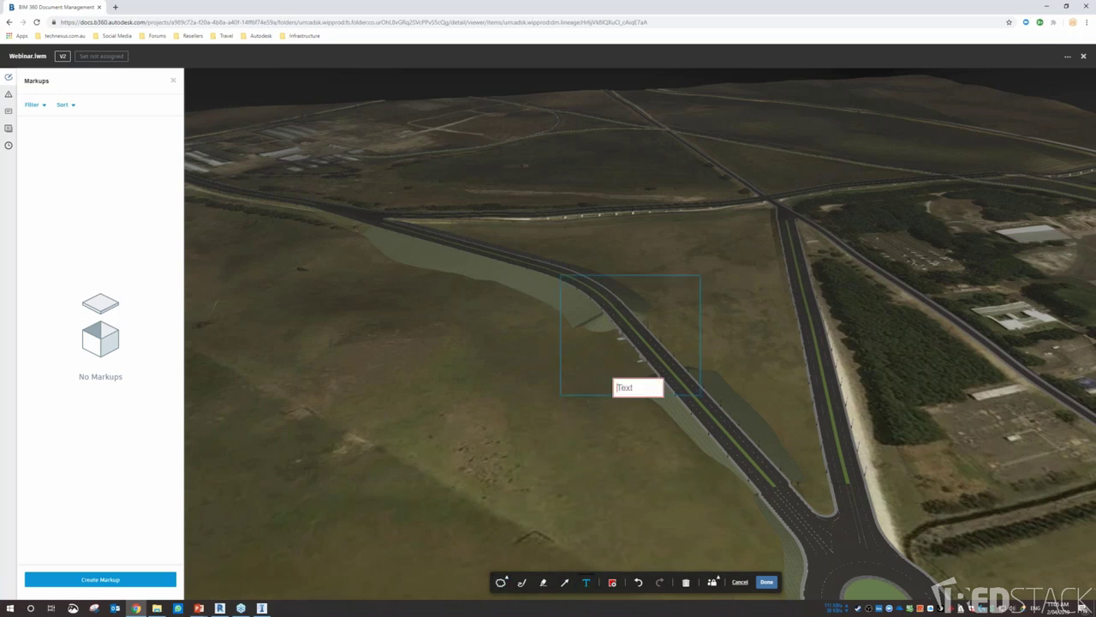
text(Please Revise bridge)
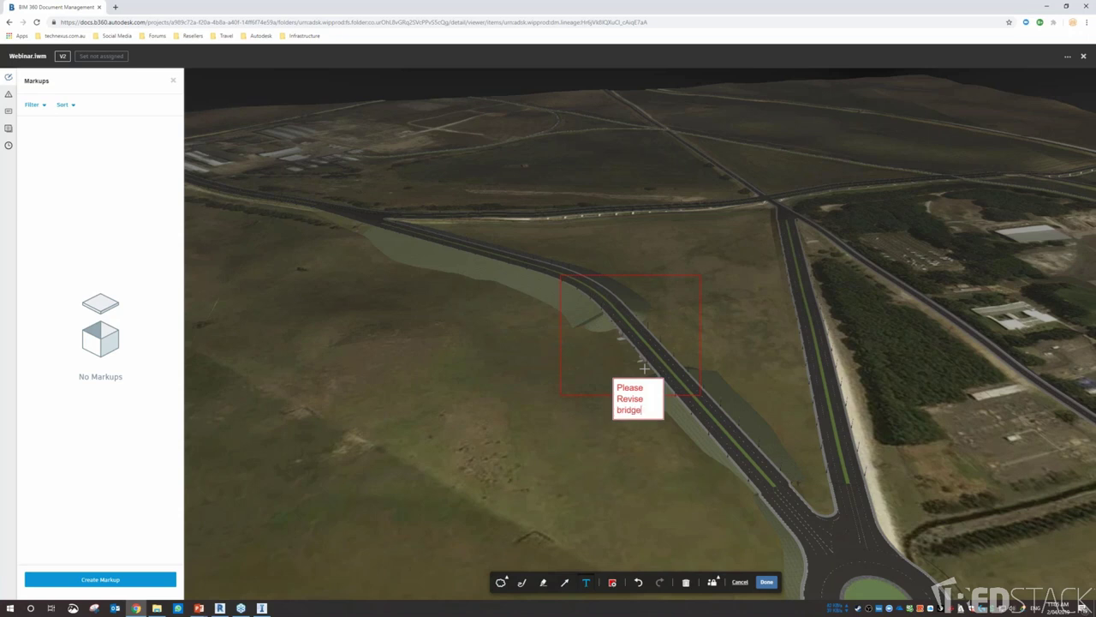
text( as per clients request)
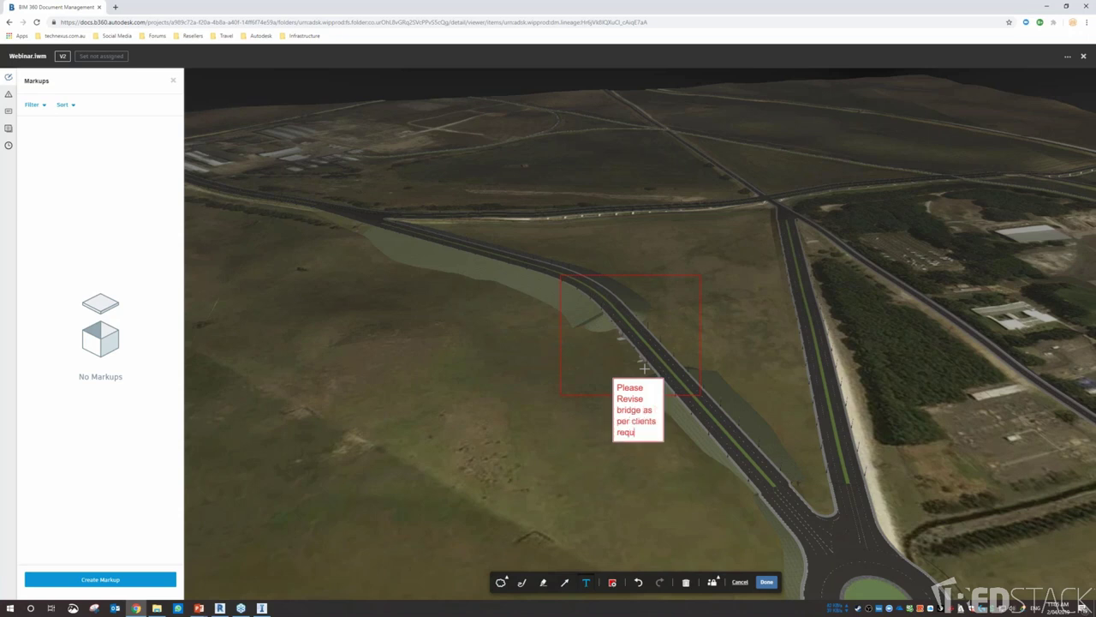
click(774, 586)
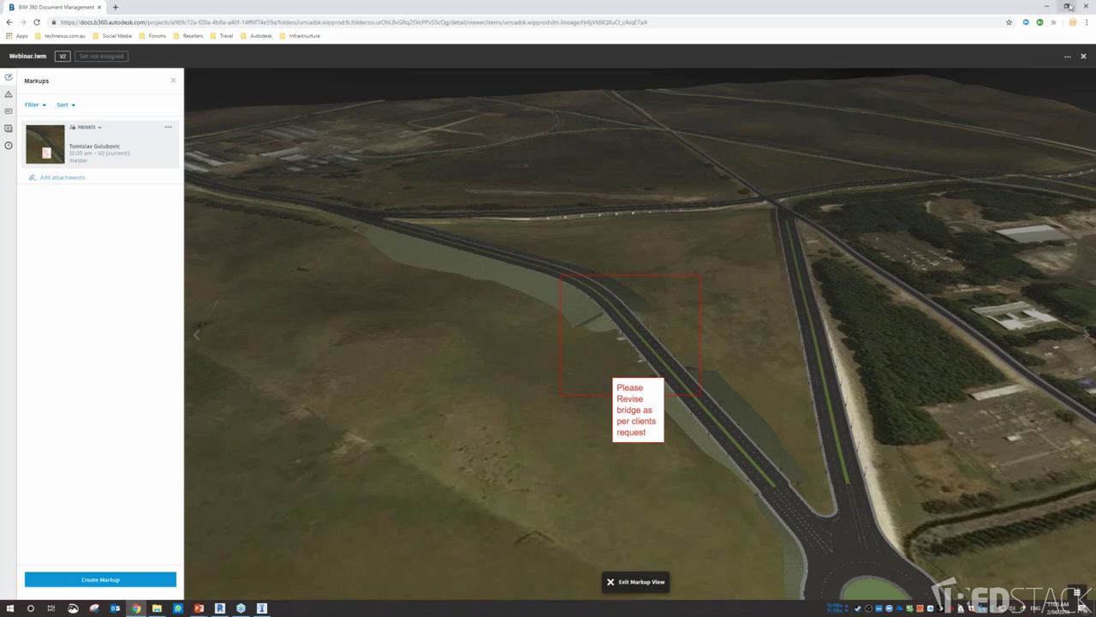
Exit the markup view and close Webinar.iwm to return to the Project Files list.
click(633, 582)
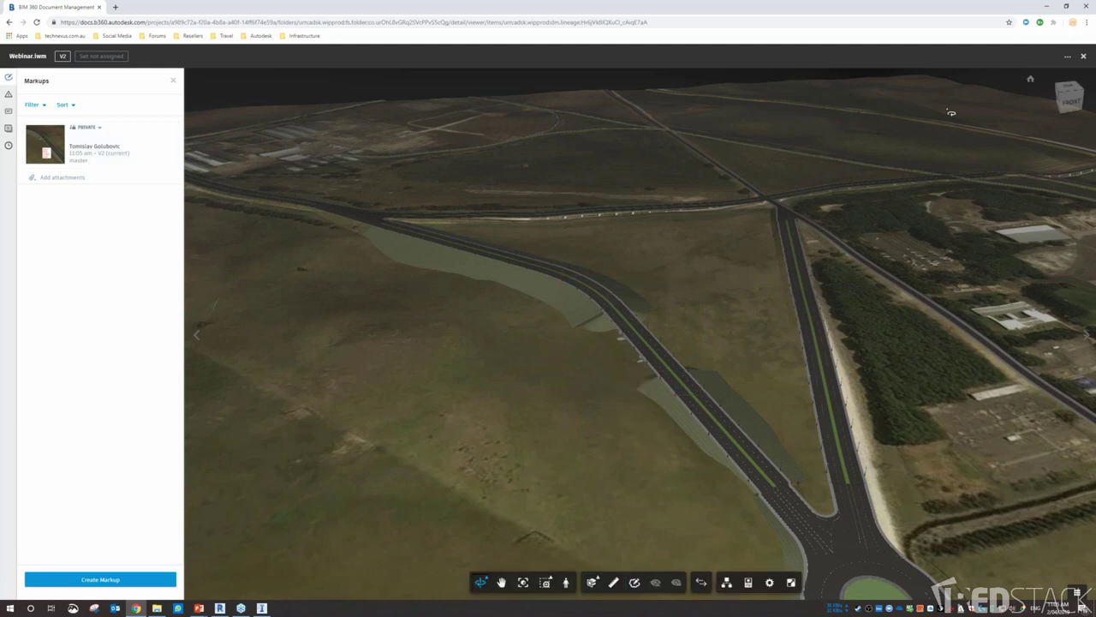
click(1066, 7)
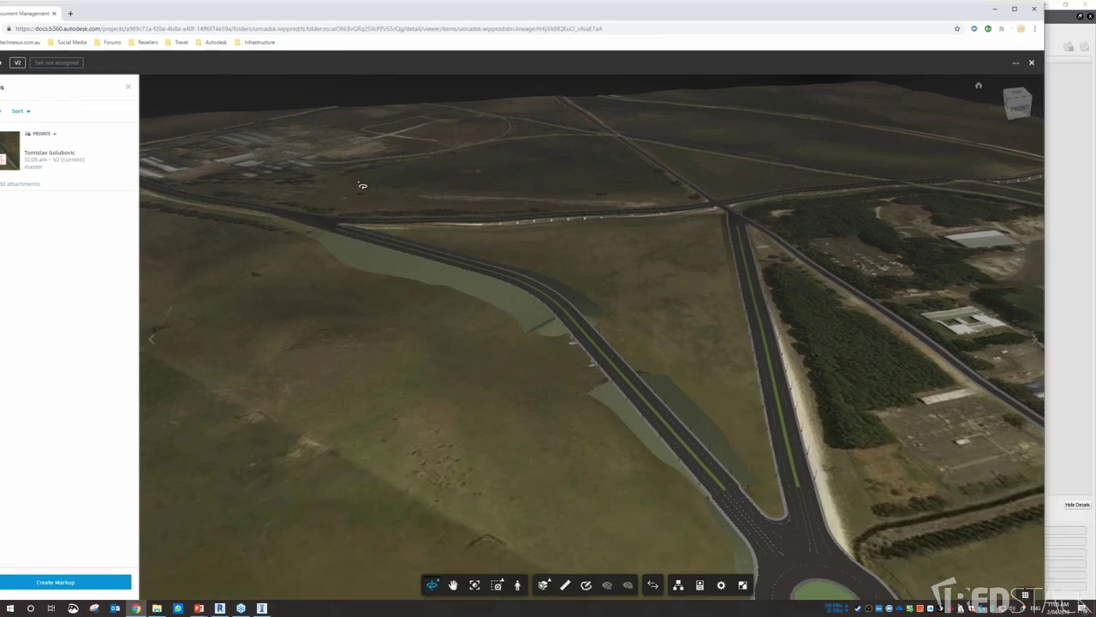
click(1032, 63)
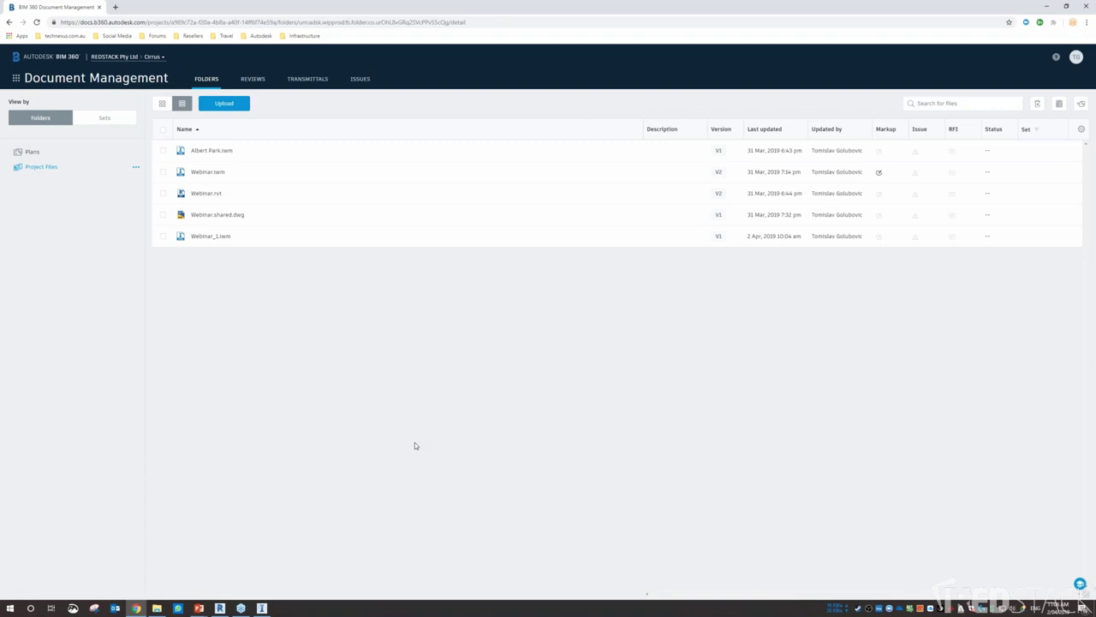
Switch to the PowerPoint slide show and advance to the "That's It!!" QnA slide.
click(201, 610)
click(244, 572)
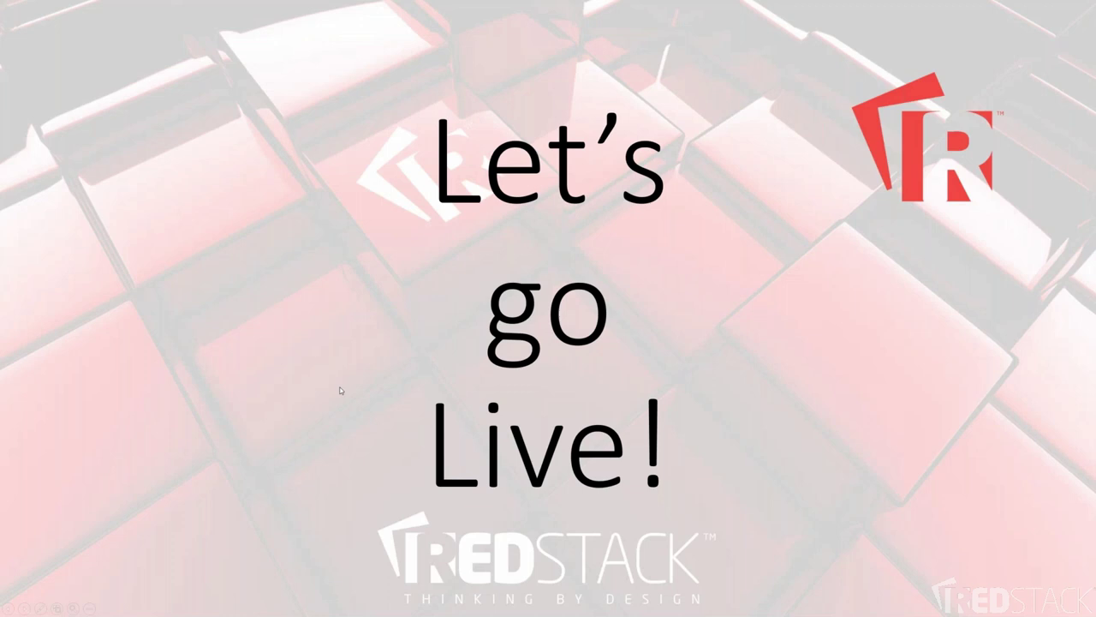
key(Right)
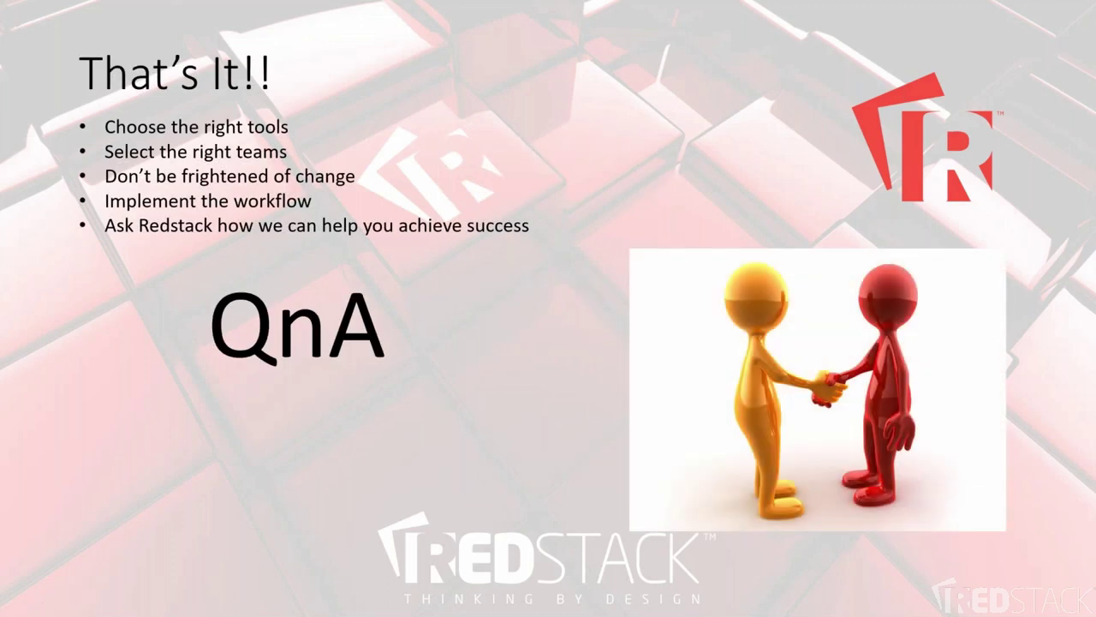